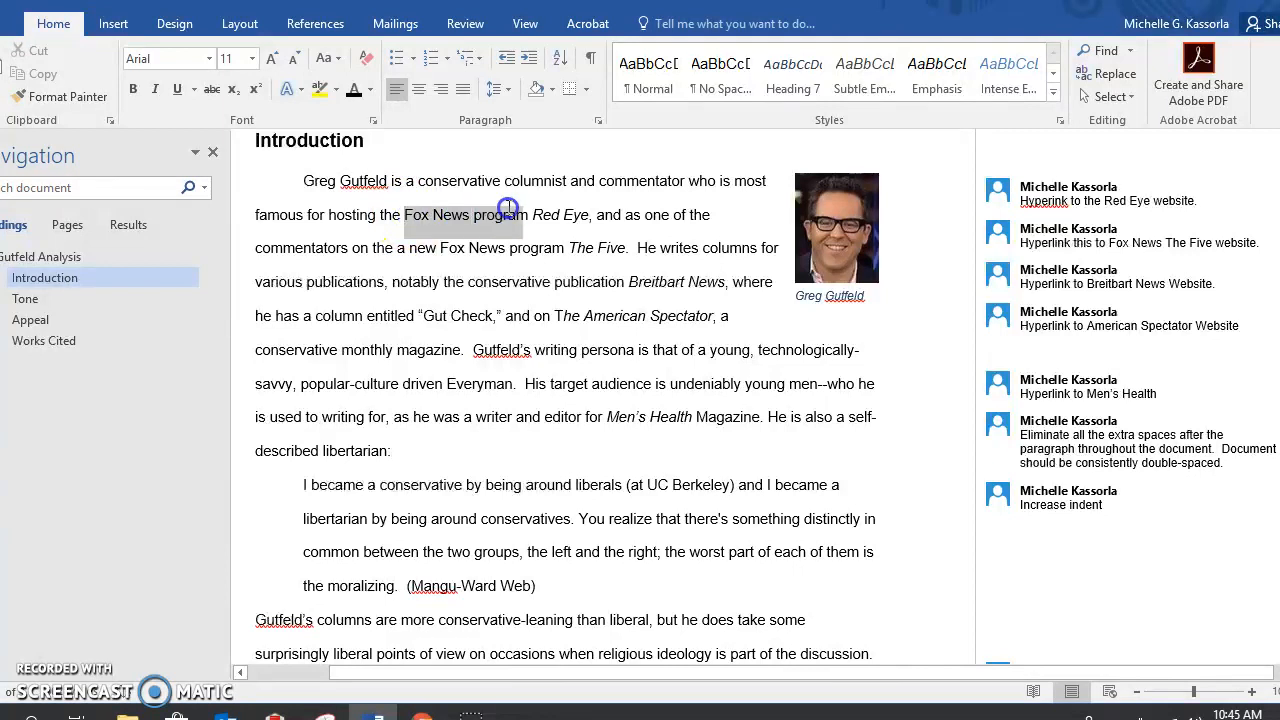
Step: Copy the phrase "Fox News program Red Eye" from the Introduction, switch to Chrome and search the web for it
right_click(562, 213)
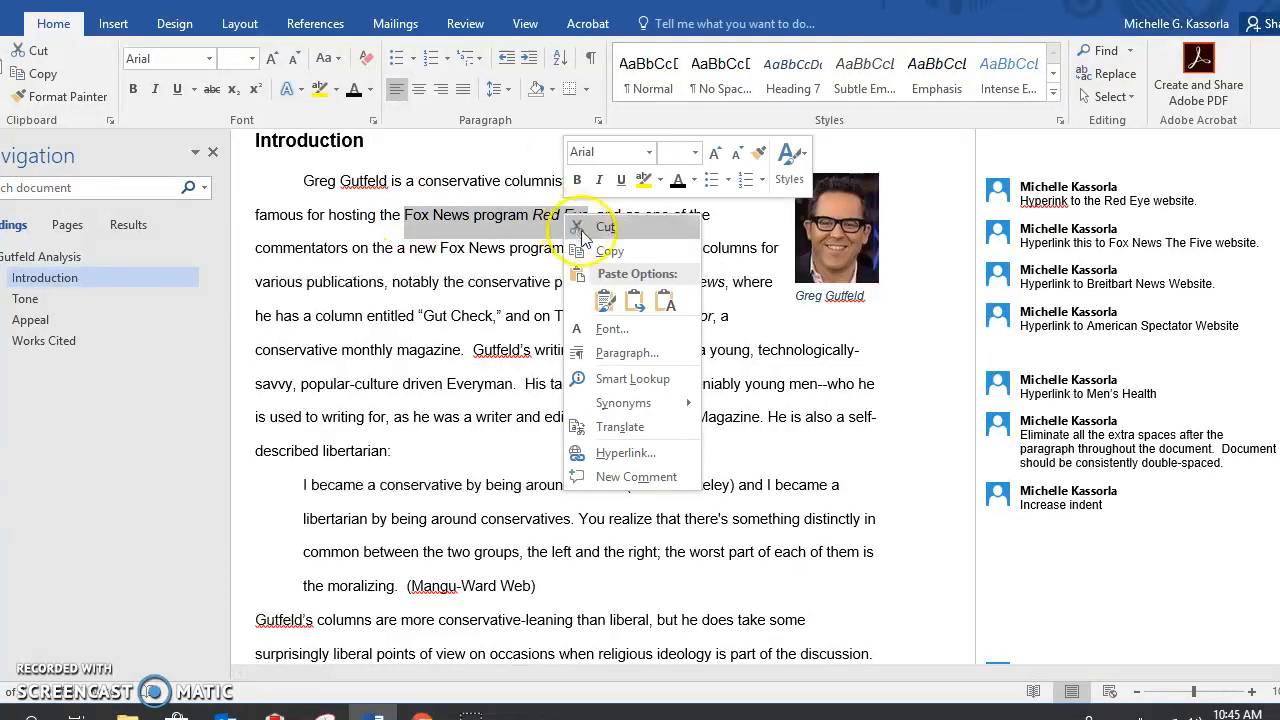
click(588, 250)
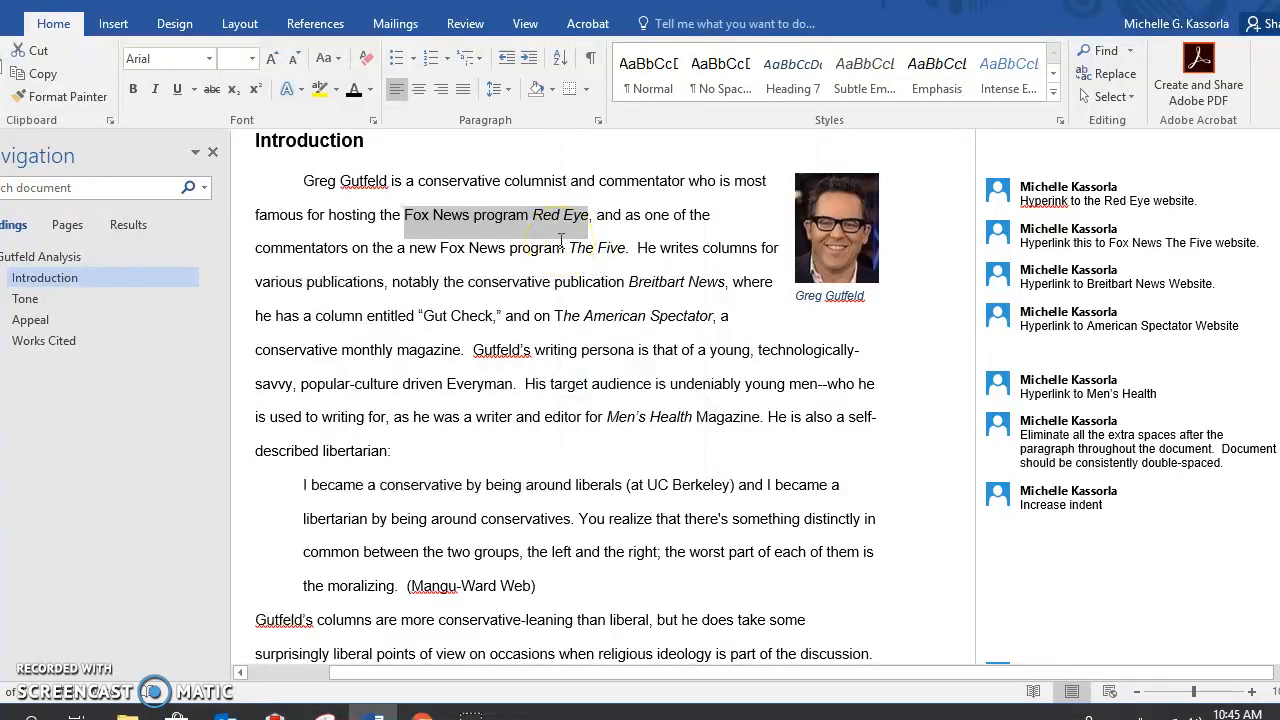
click(422, 716)
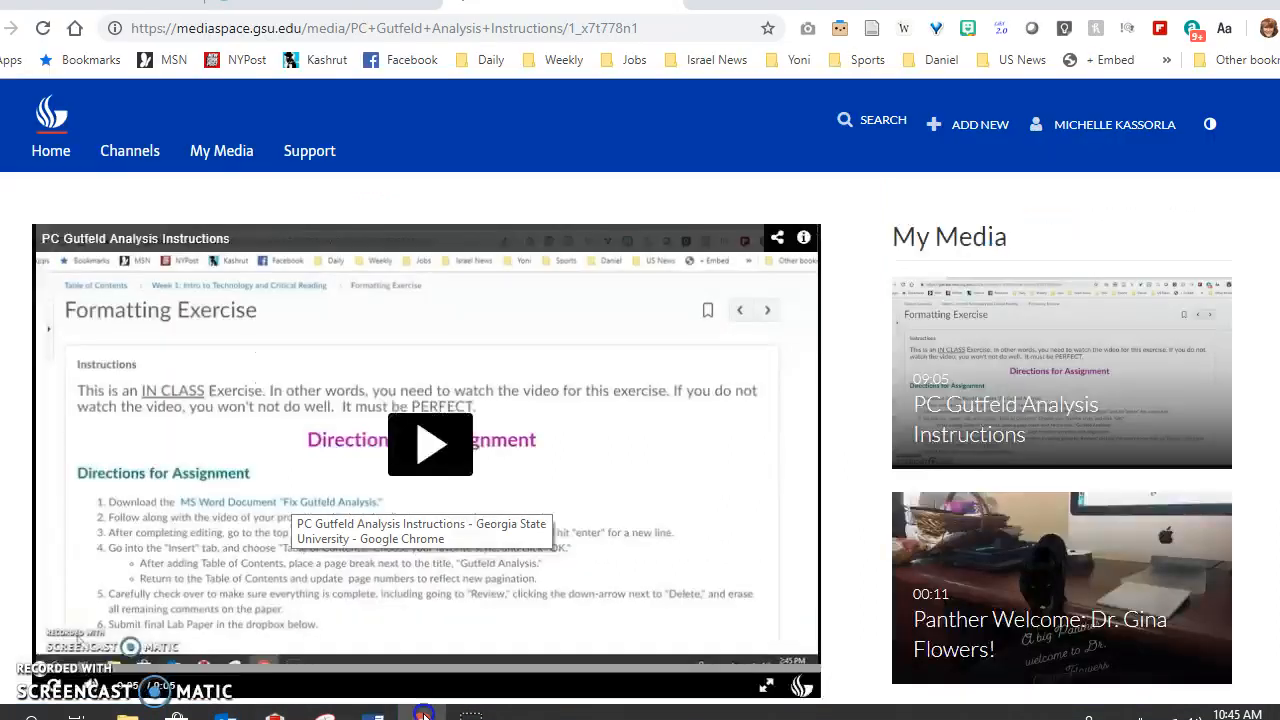
click(340, 30)
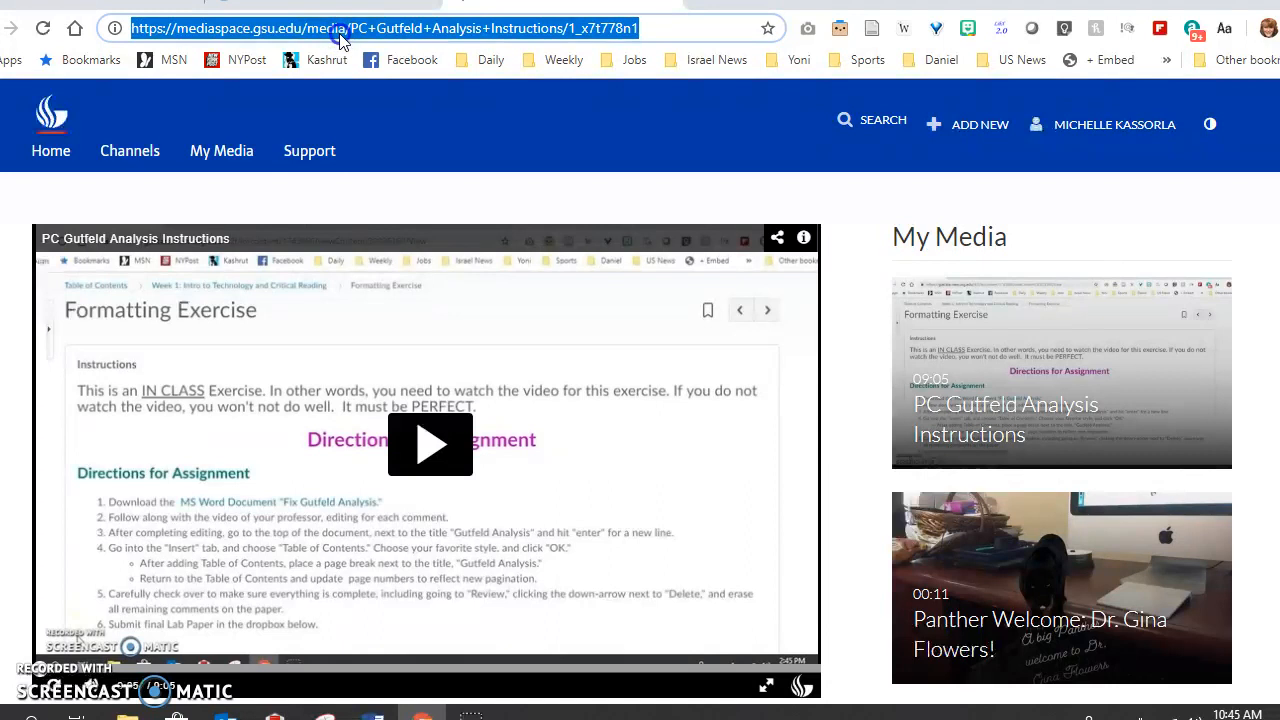
click(340, 34)
double_click(335, 30)
drag(646, 30, 115, 35)
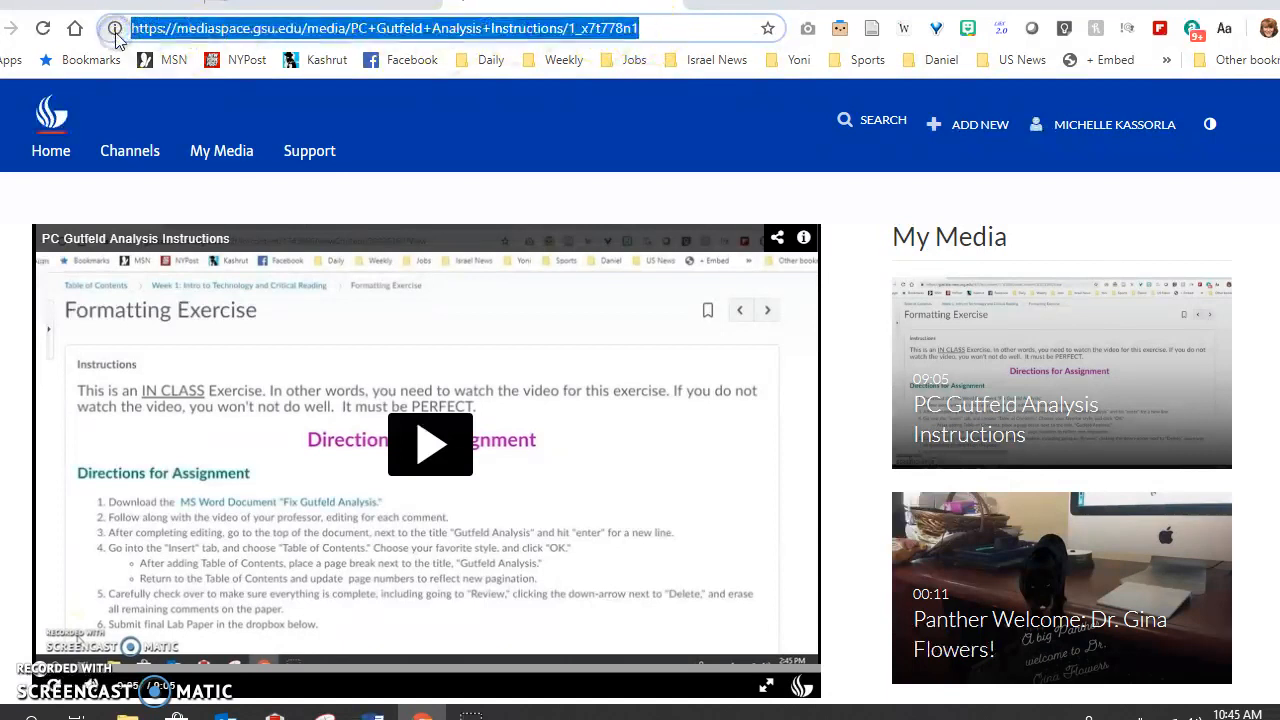
key(ctrl+v)
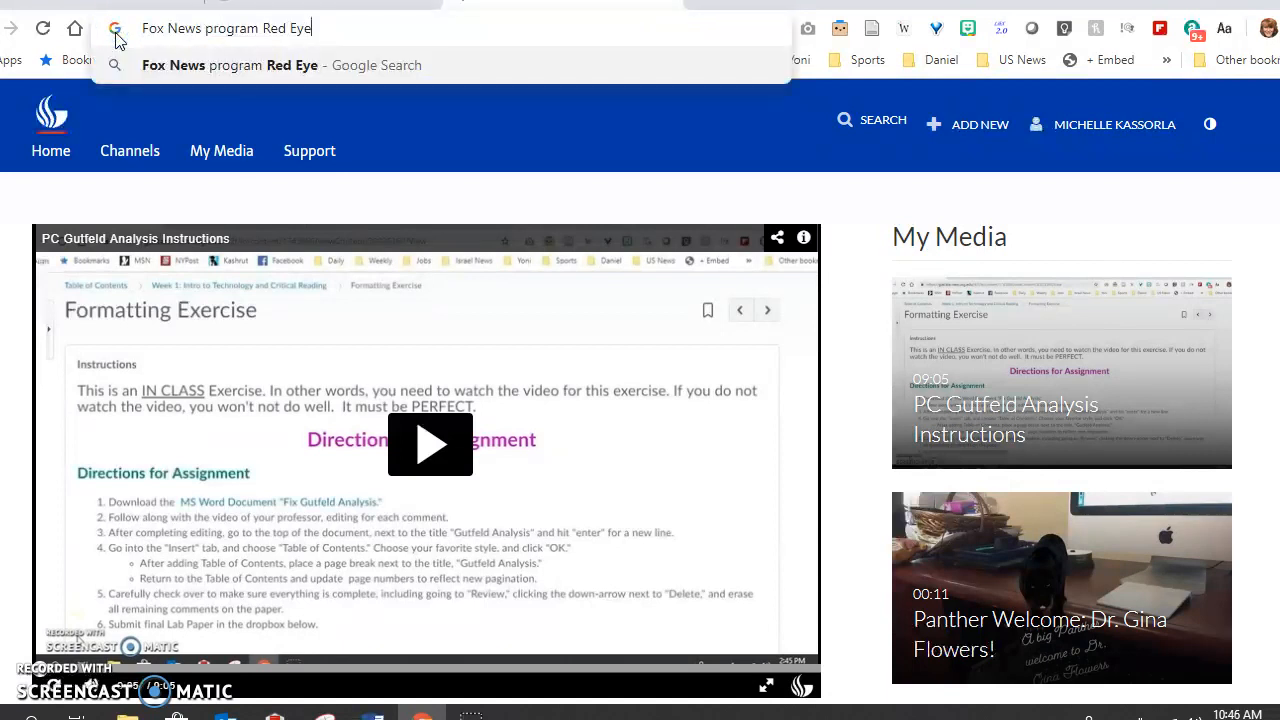
key(Return)
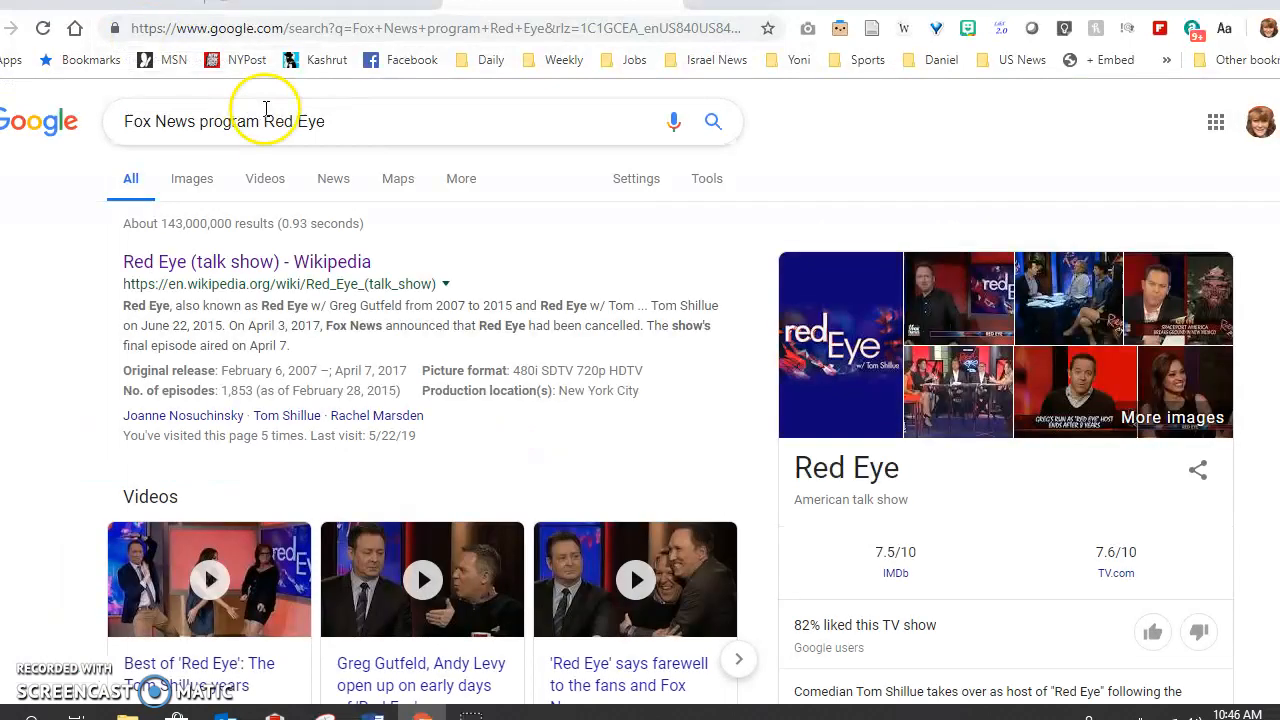
Step: Open the Wikipedia result for Red Eye (talk show) and copy the page's web address
click(333, 276)
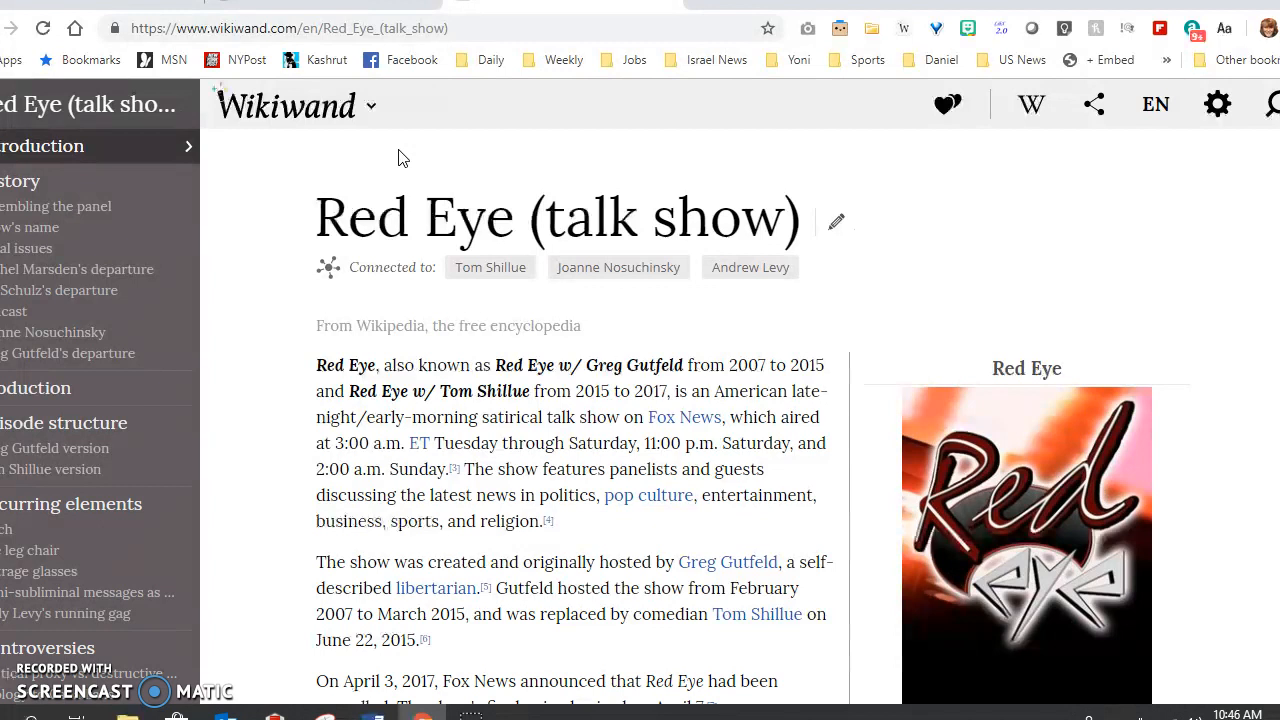
click(516, 127)
click(450, 33)
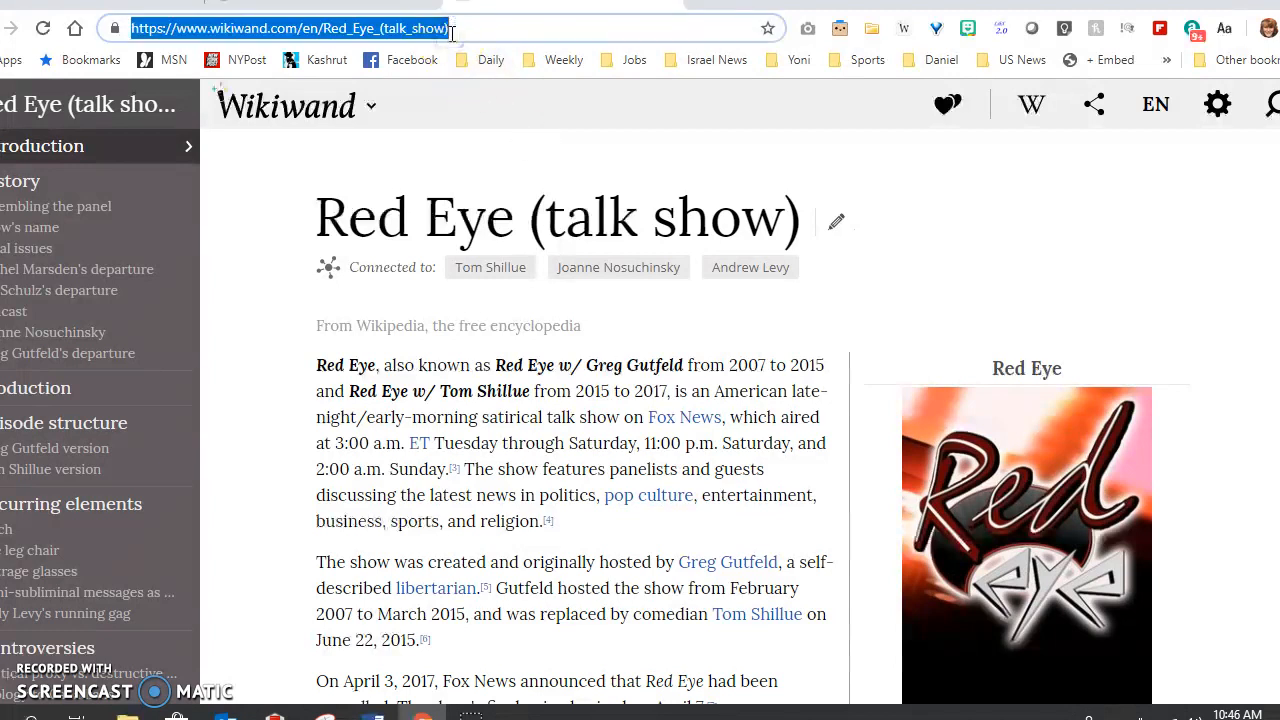
right_click(452, 33)
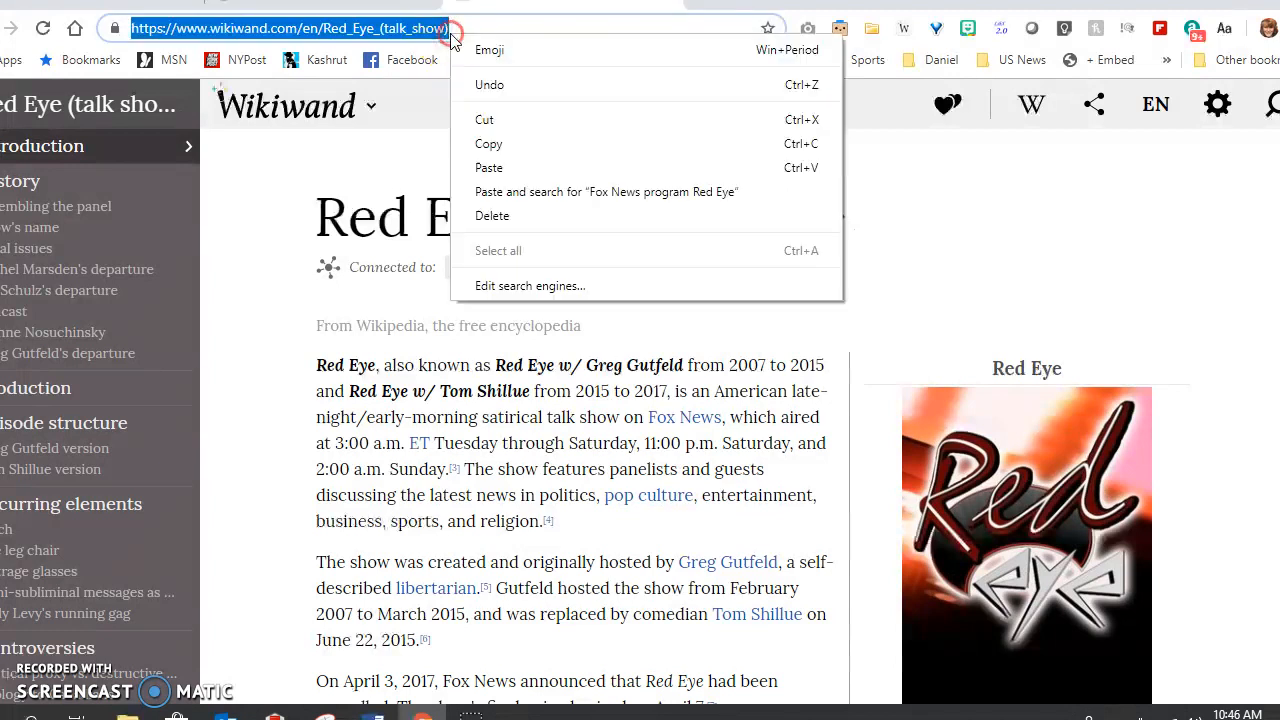
click(492, 144)
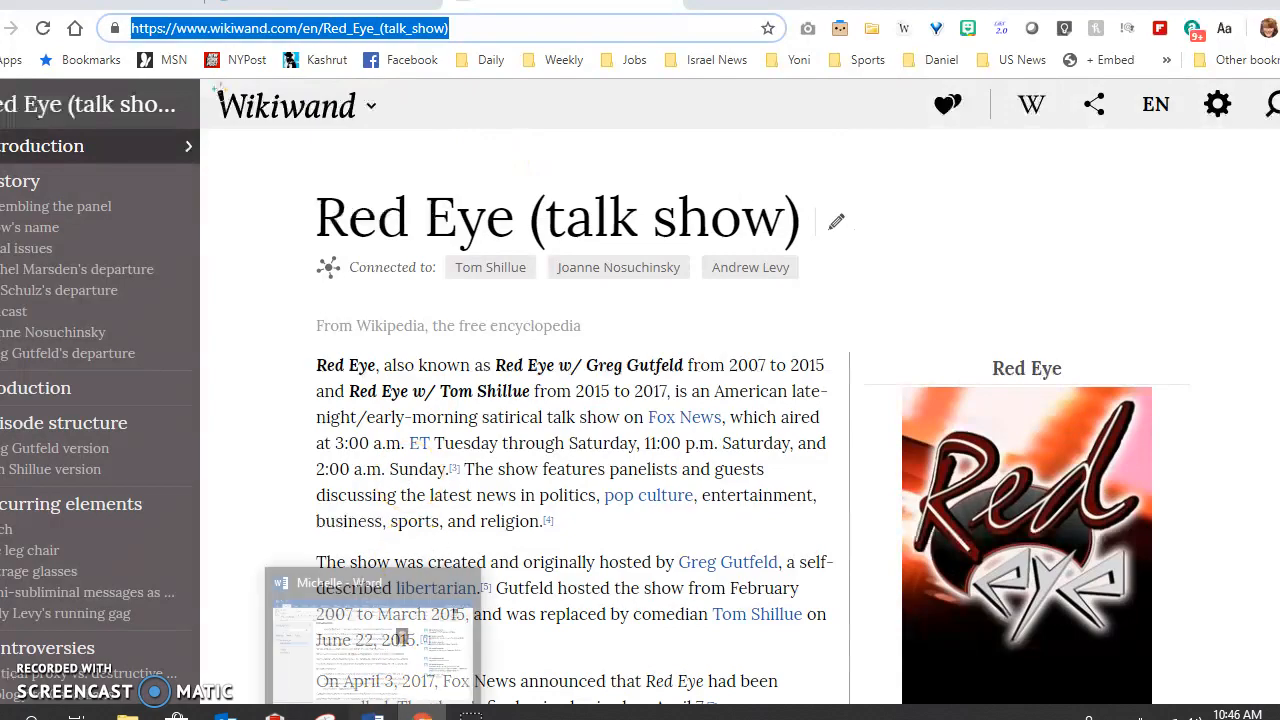
click(372, 712)
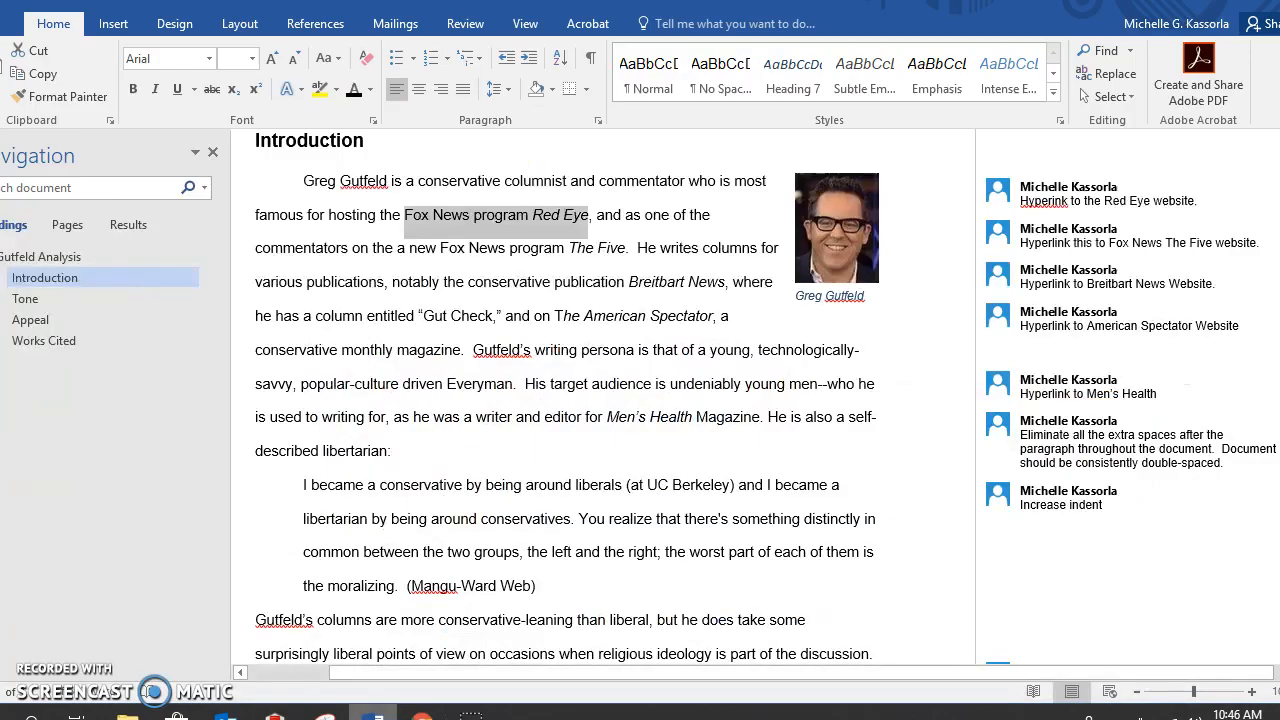
click(537, 216)
drag(539, 216, 588, 216)
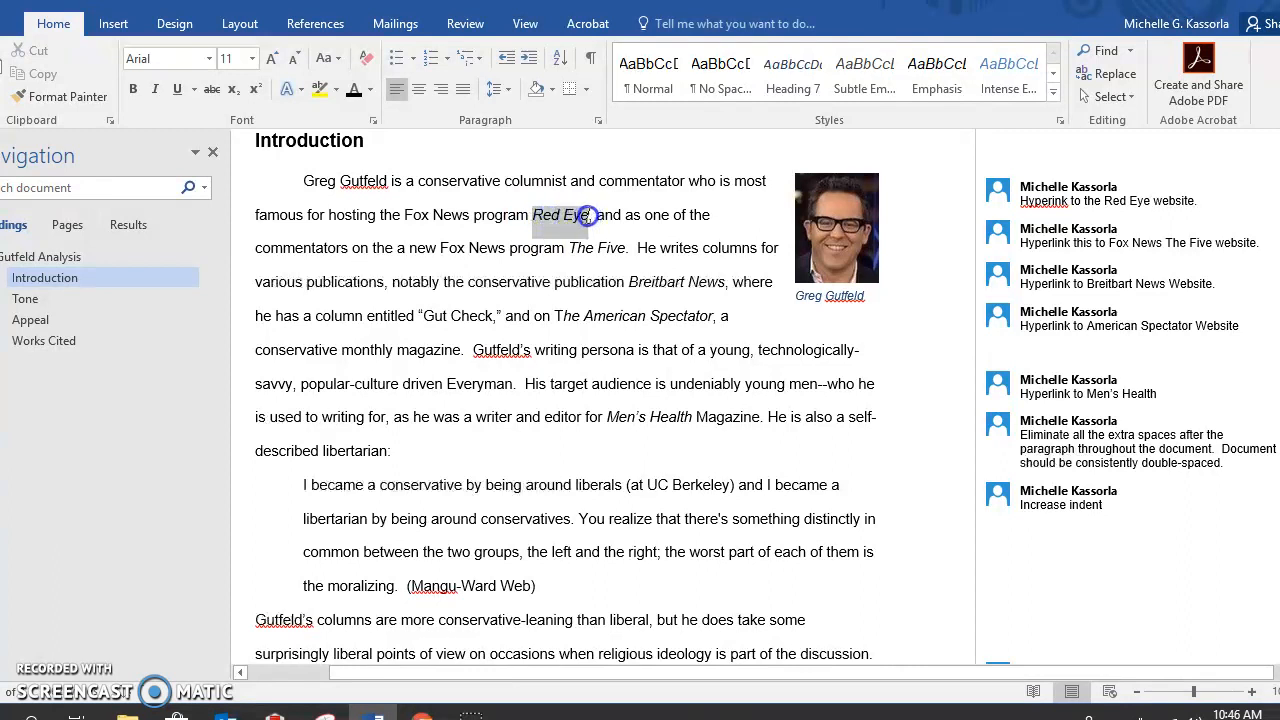
right_click(568, 219)
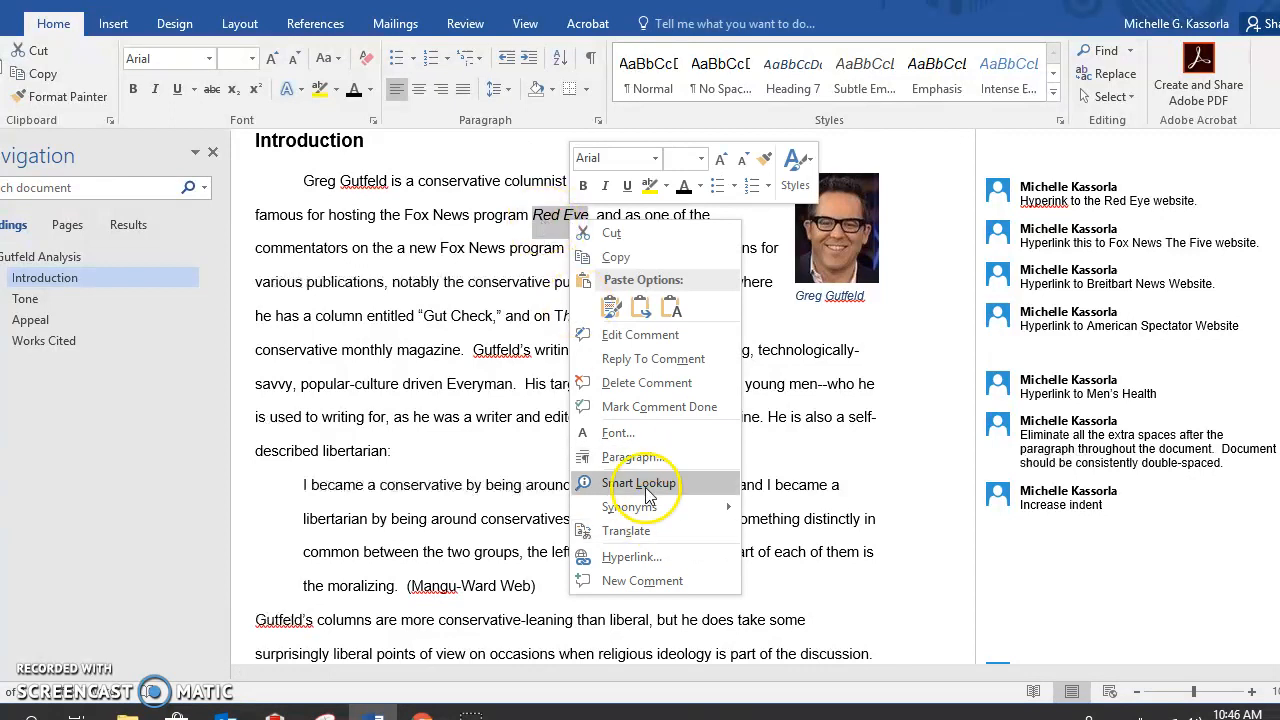
click(512, 443)
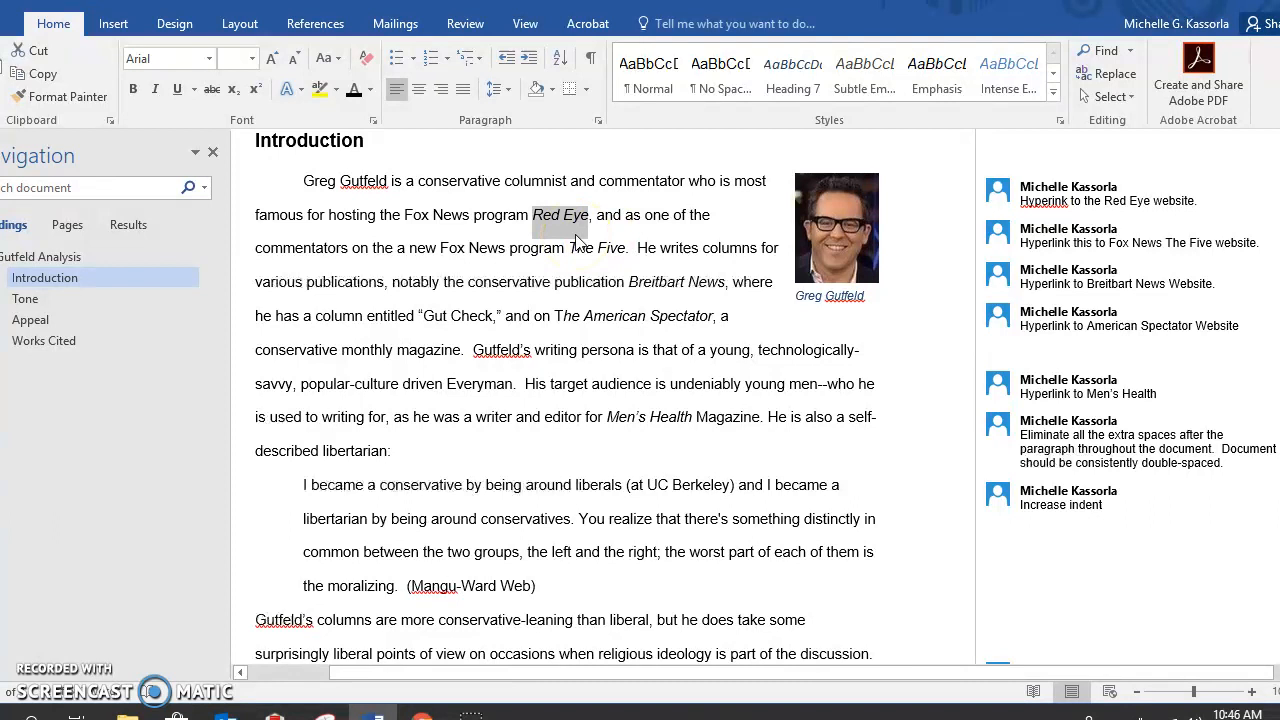
key(ctrl+k)
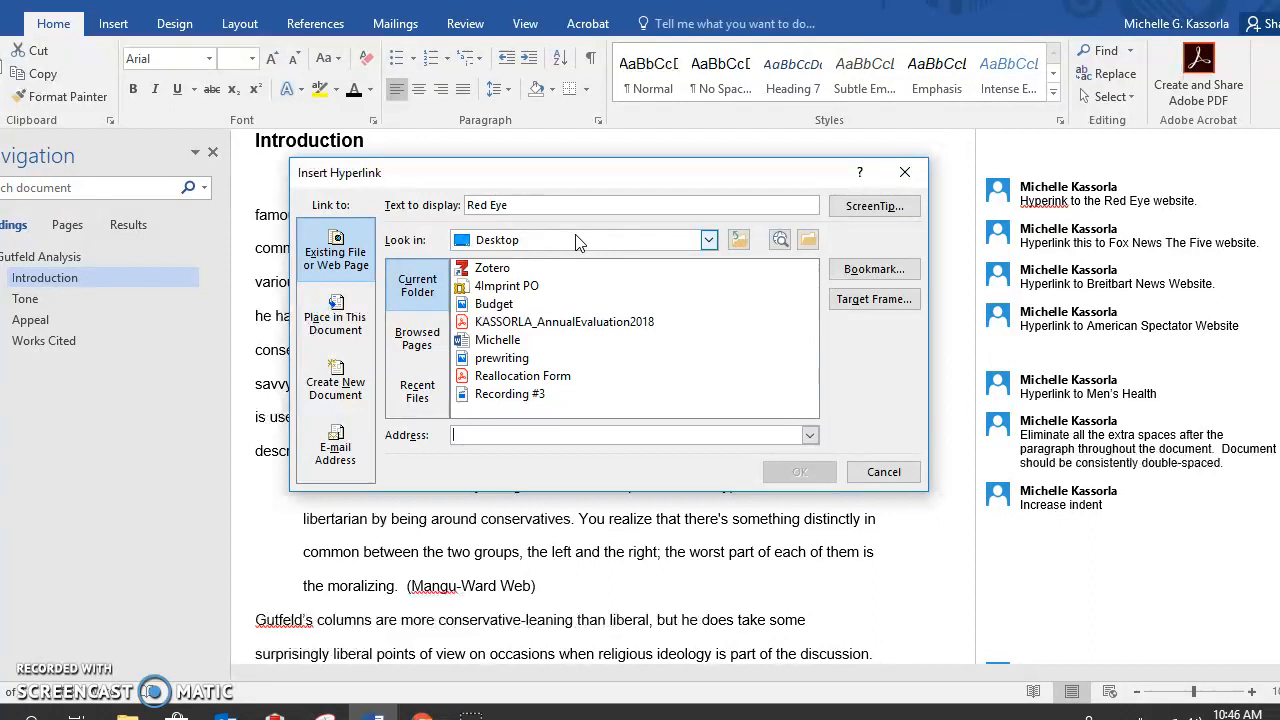
key(ctrl+v)
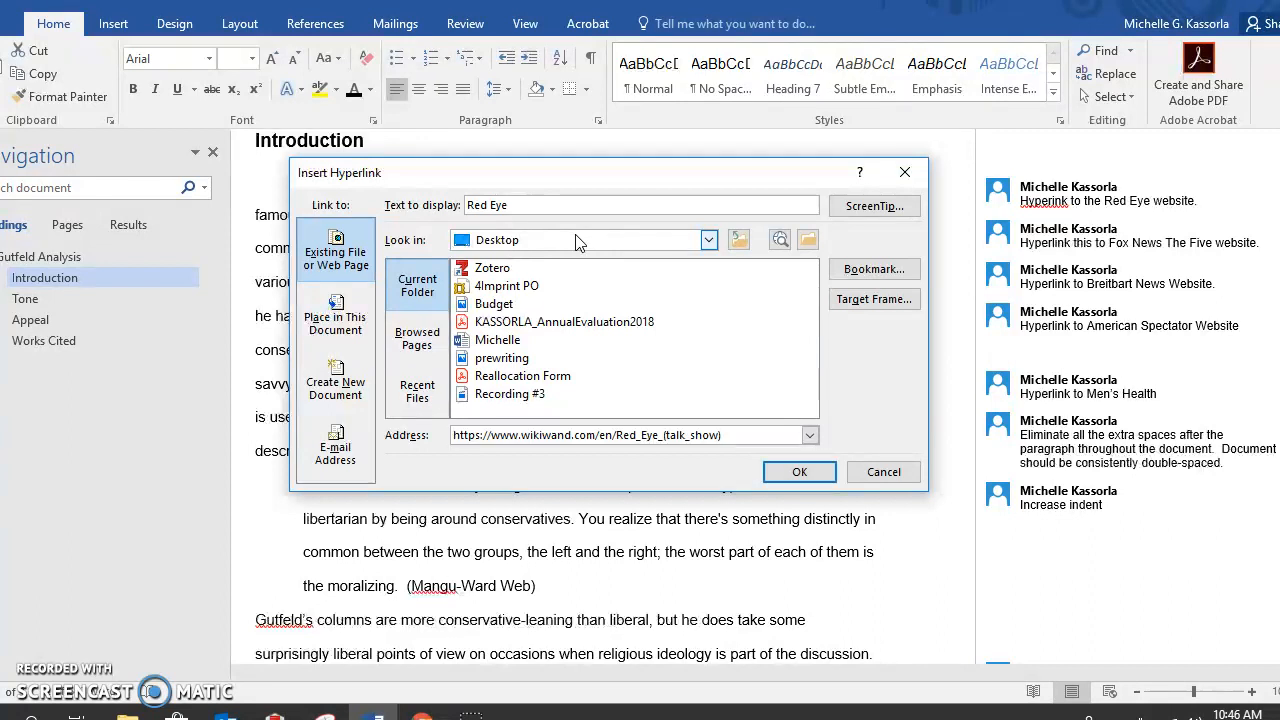
click(806, 474)
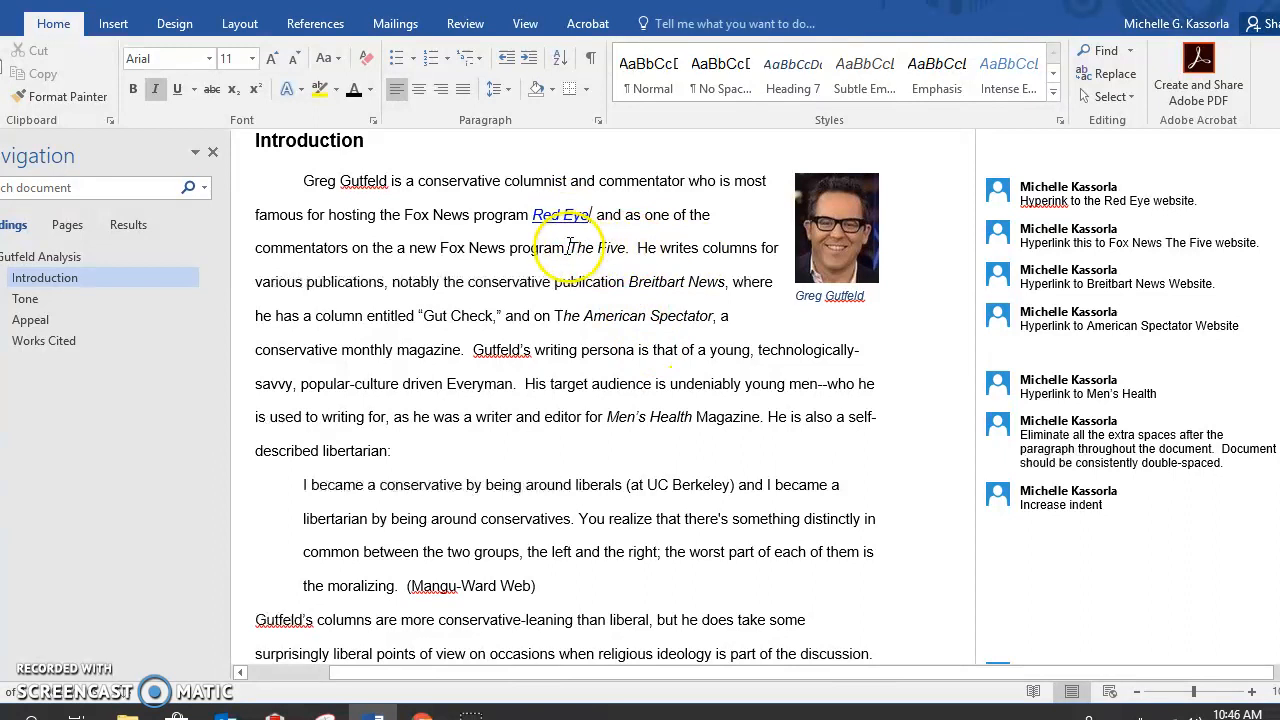
Step: Copy the phrase "Fox News program The Five" from the Introduction, switch to Chrome and search the web for it
click(440, 250)
drag(440, 250, 622, 256)
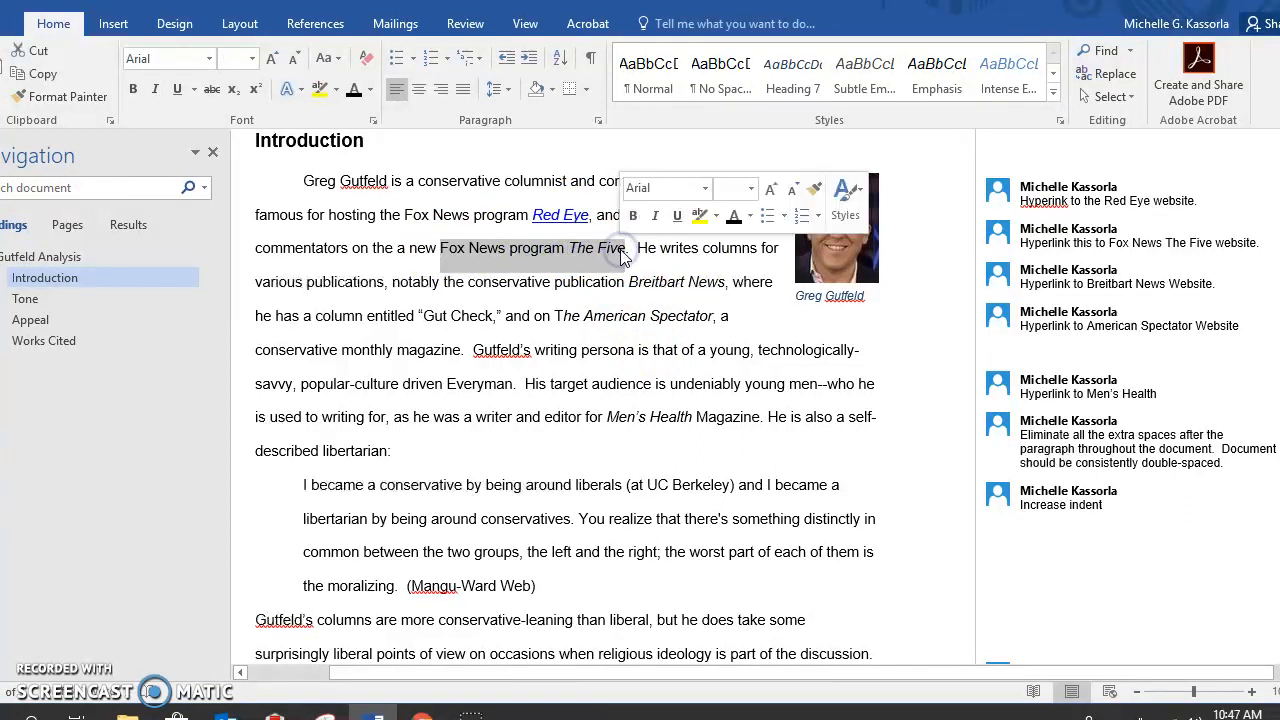
right_click(622, 256)
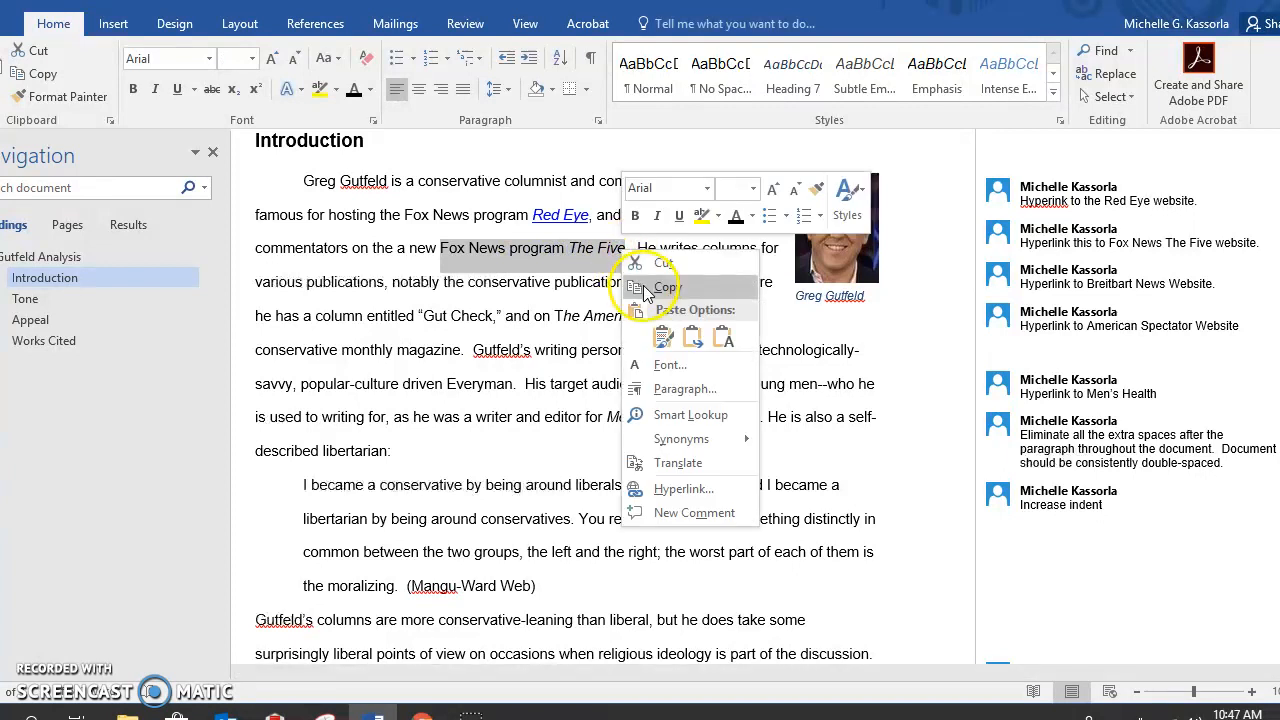
click(645, 290)
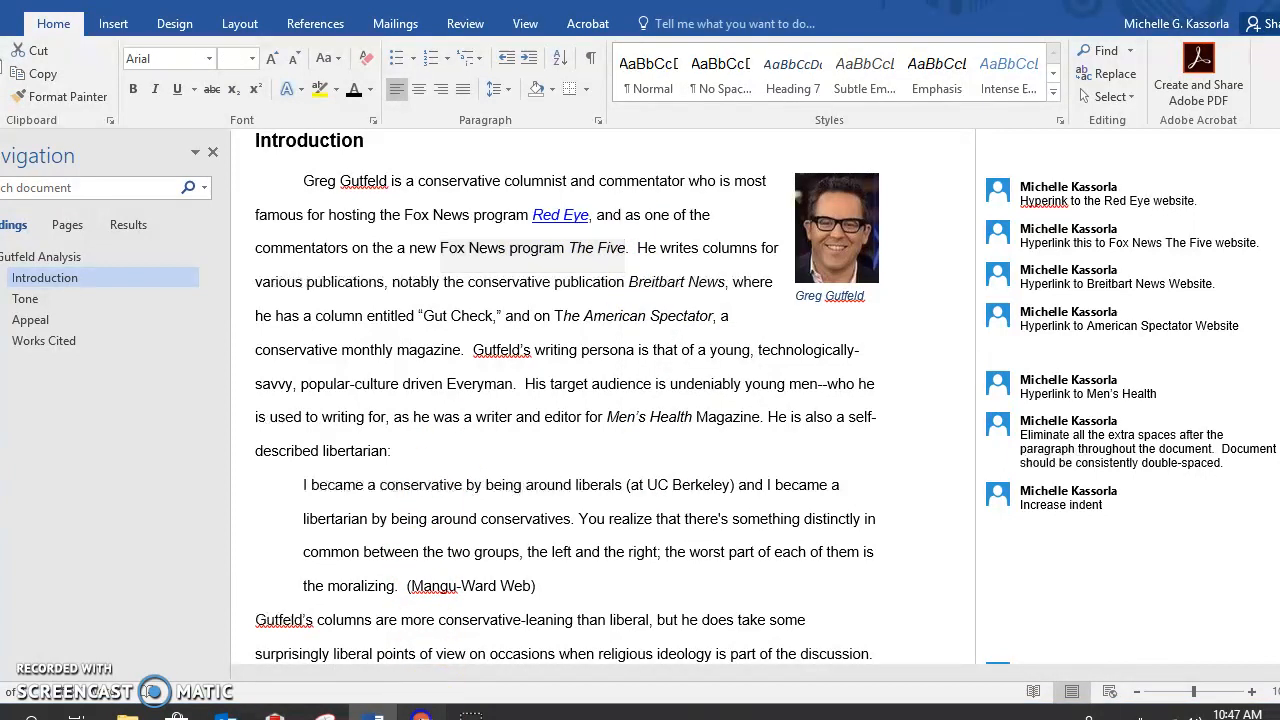
click(421, 716)
click(430, 30)
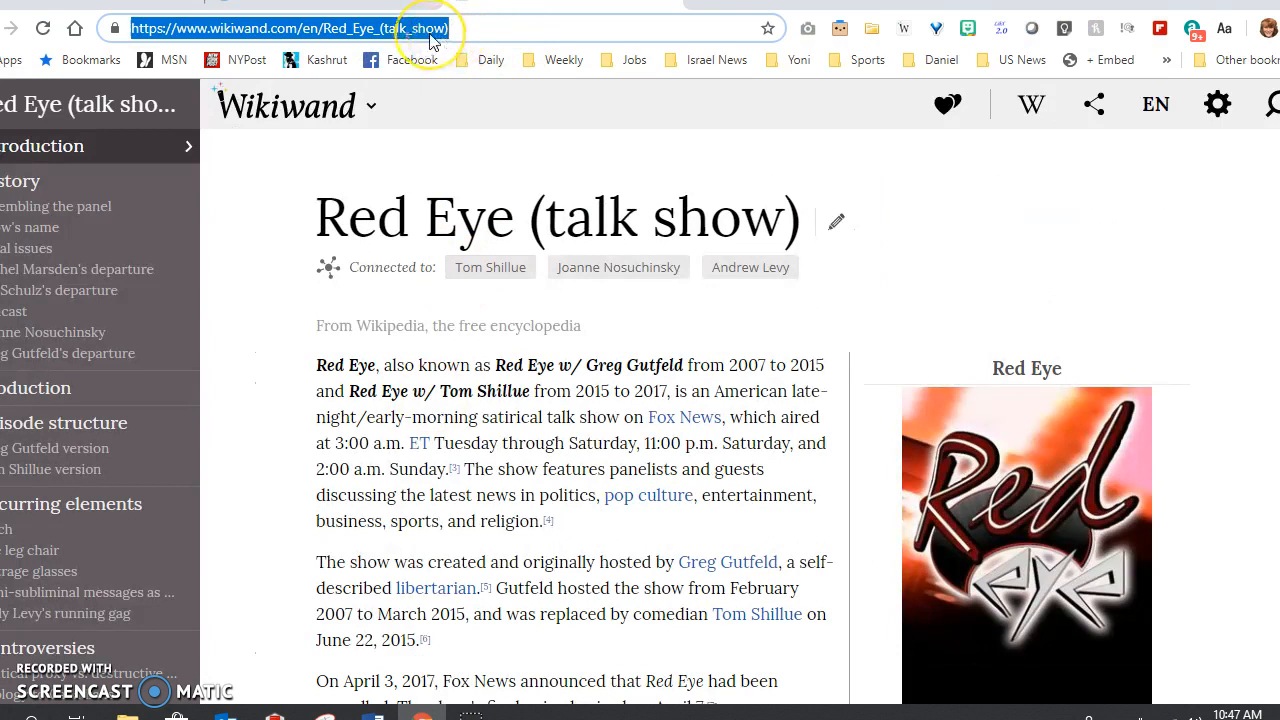
key(ctrl+v)
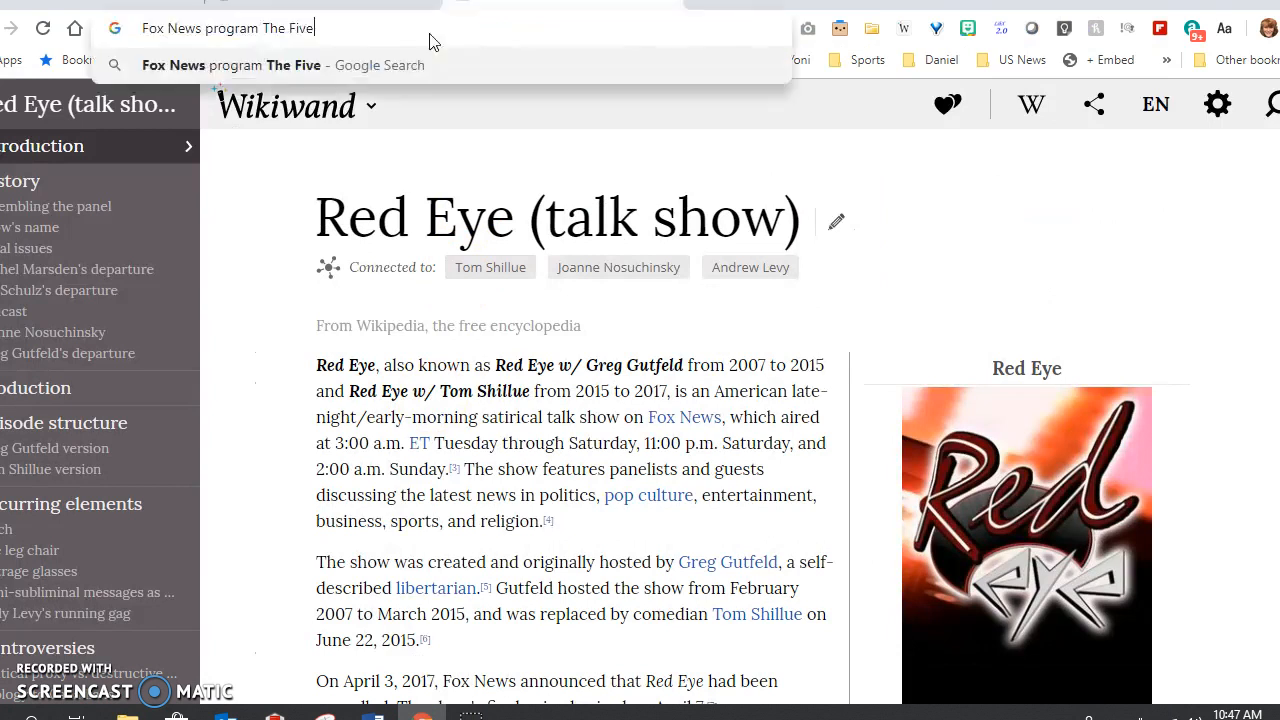
key(Return)
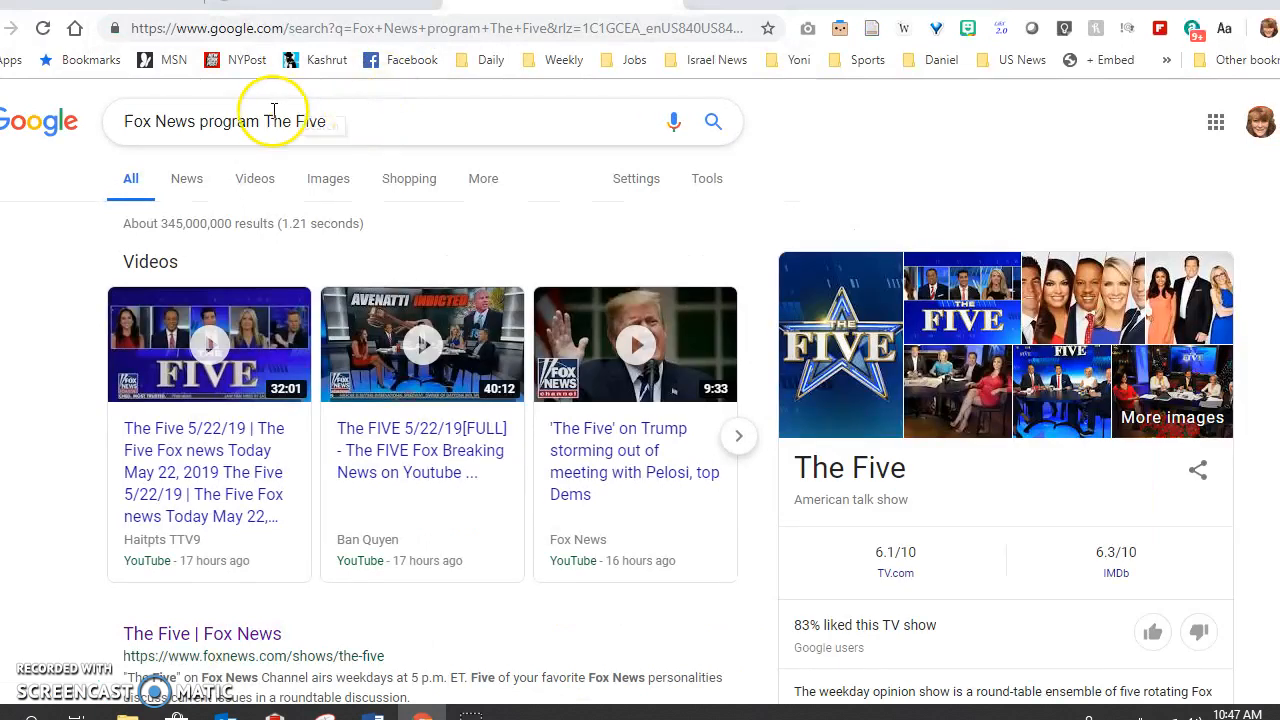
Step: Open the "The Five | Fox News" search result and copy the page's web address
click(240, 647)
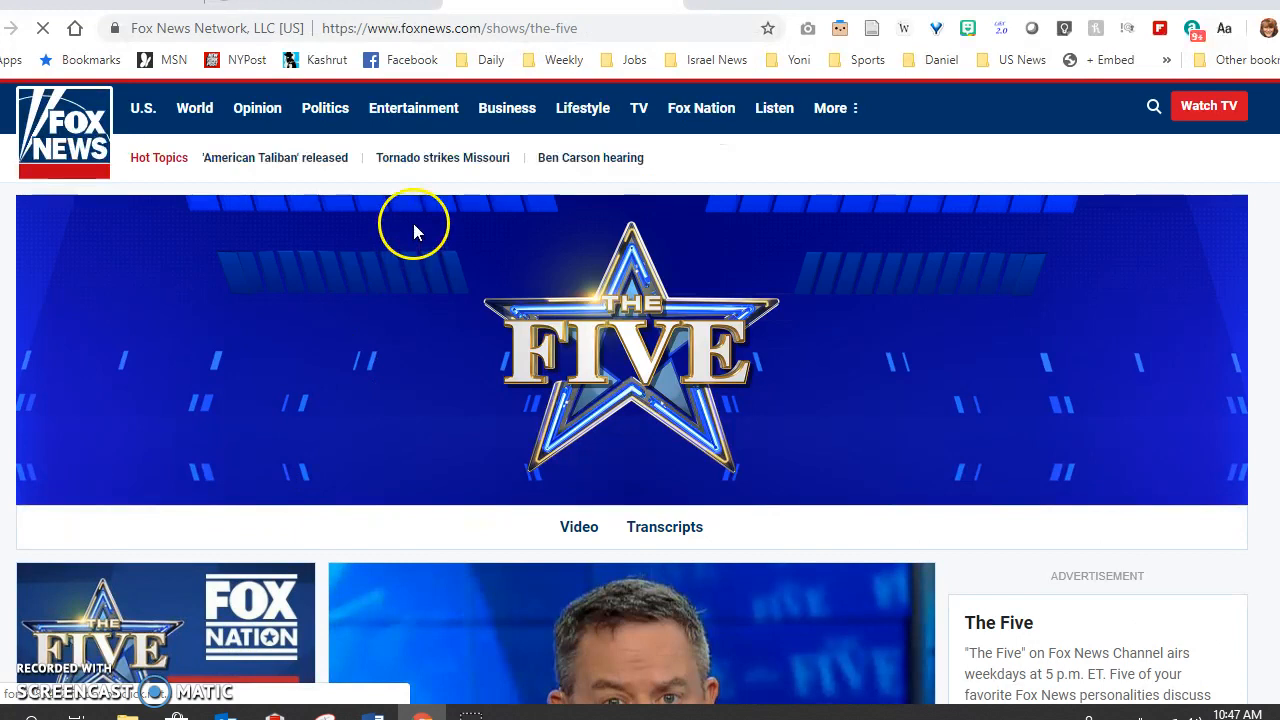
click(443, 28)
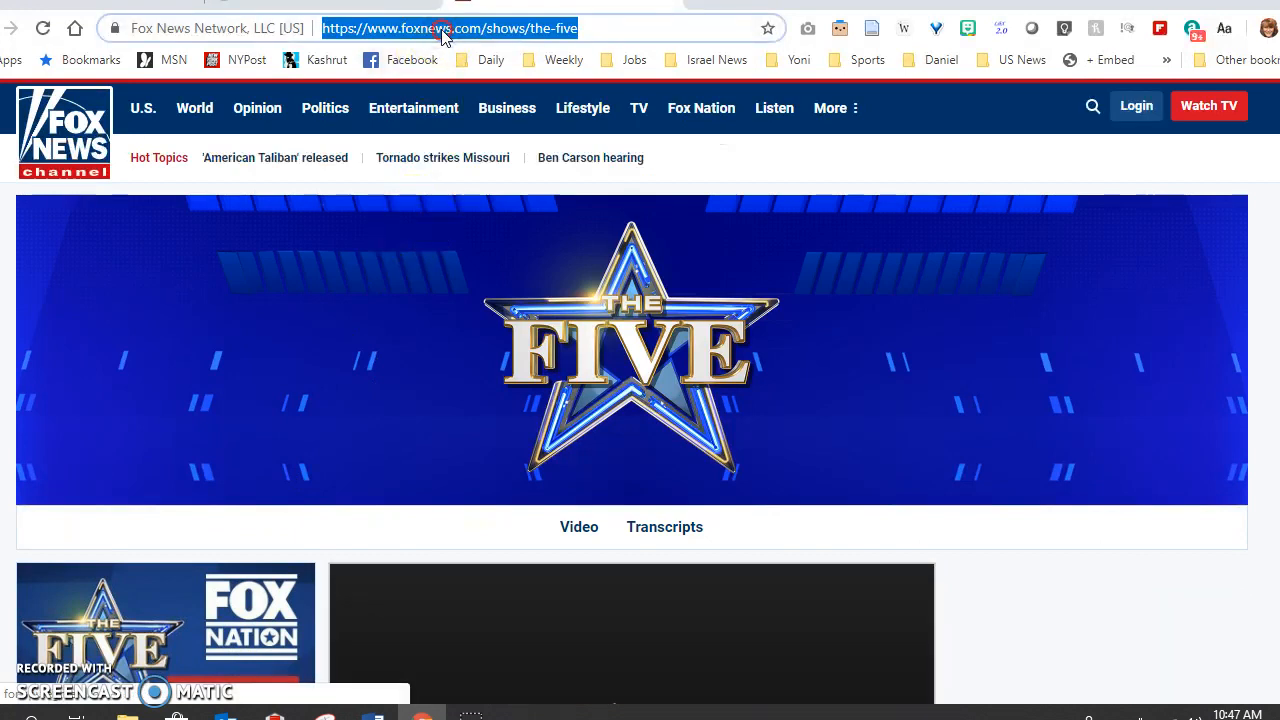
right_click(443, 30)
click(477, 140)
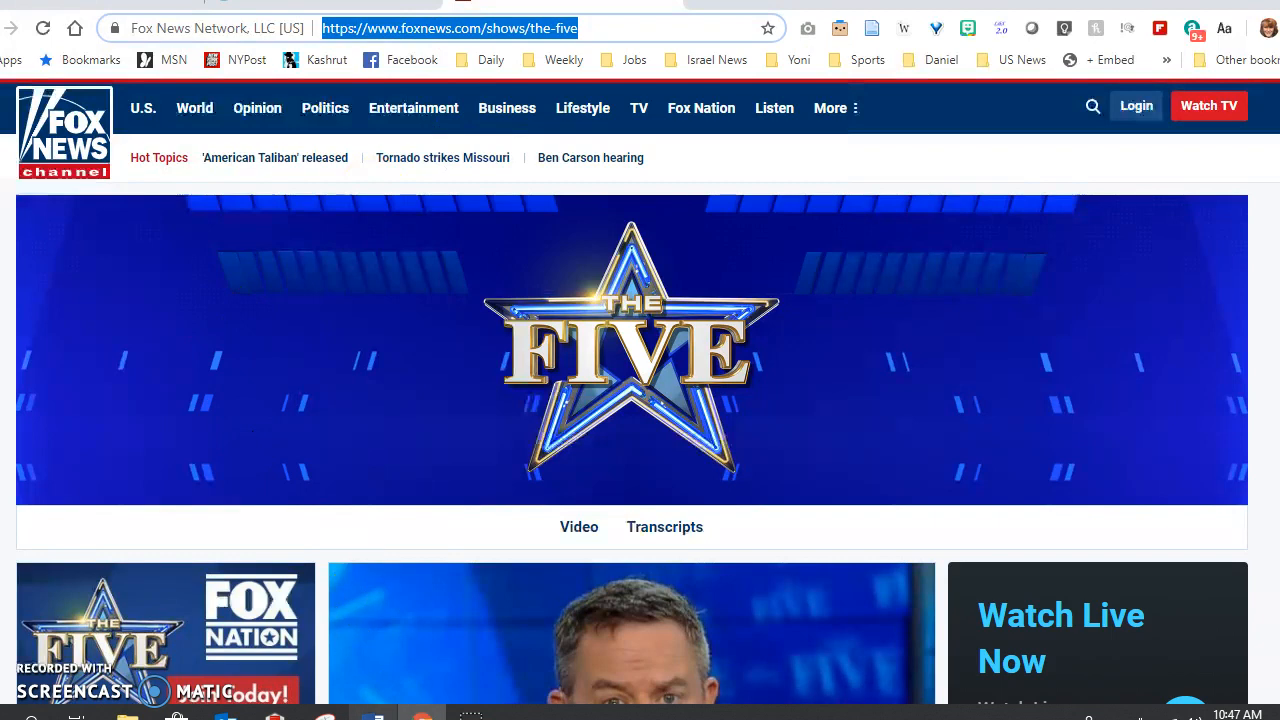
click(372, 714)
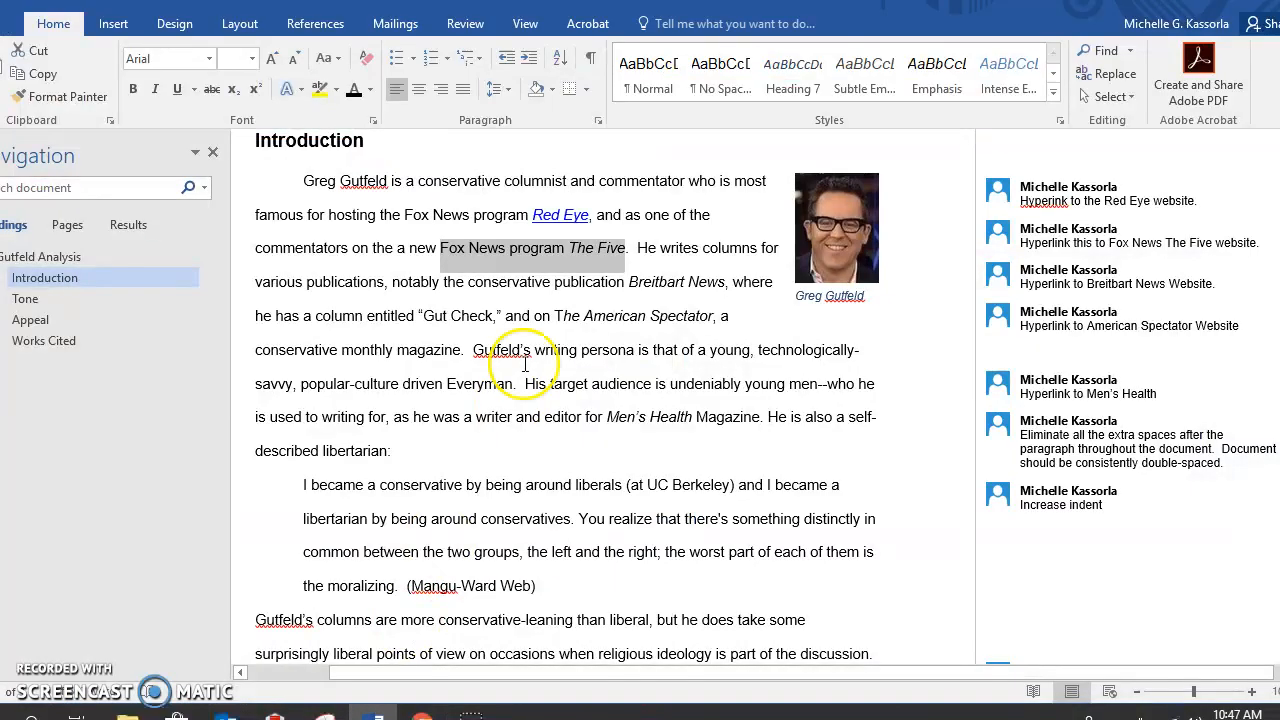
click(567, 249)
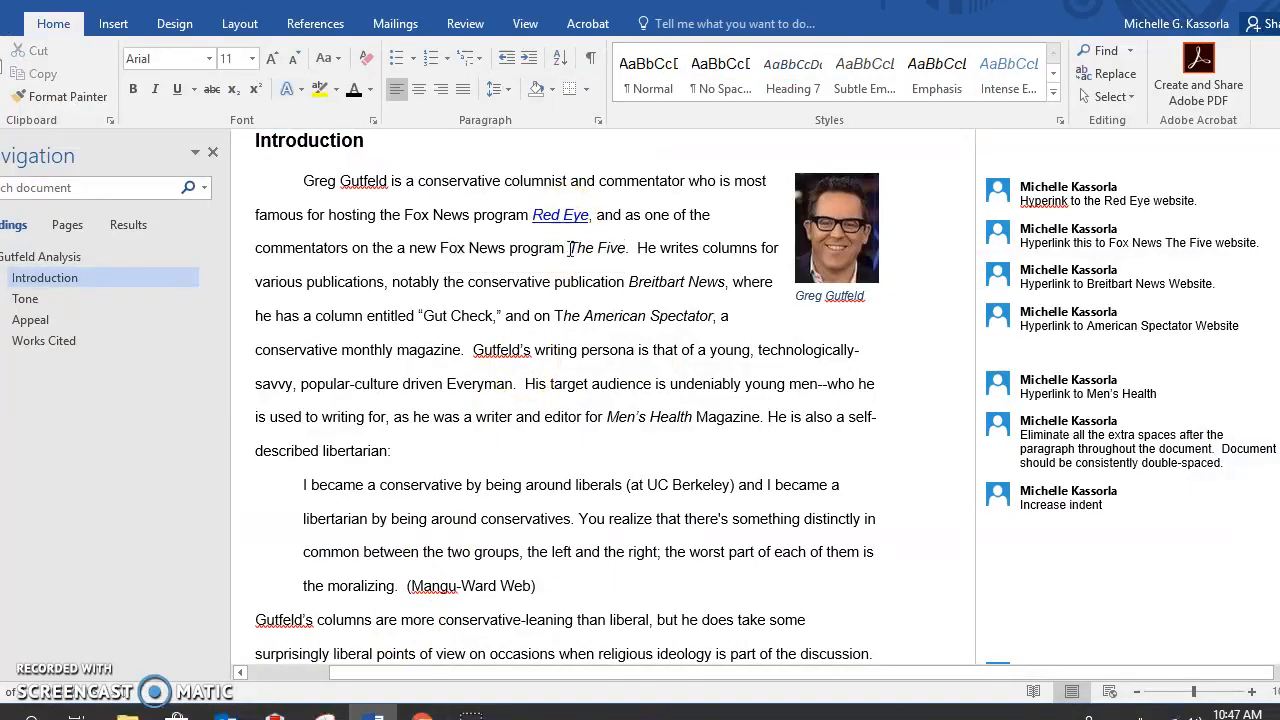
drag(567, 249, 627, 252)
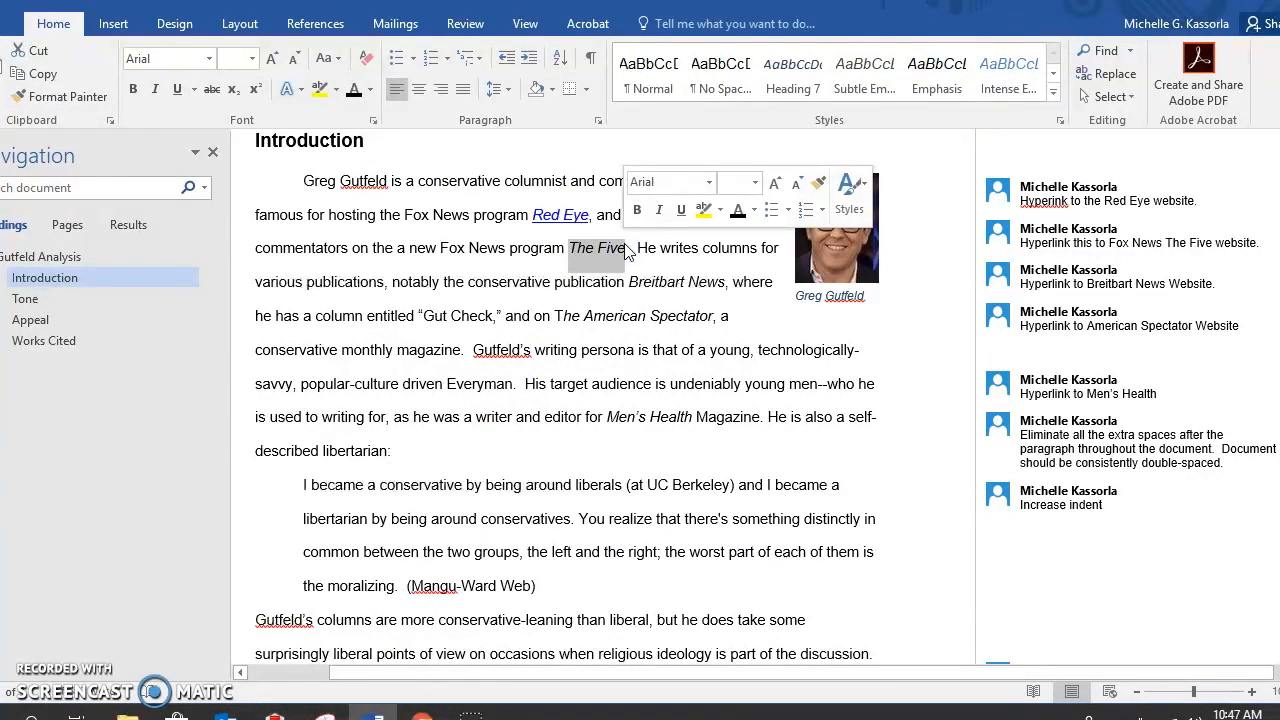
key(ctrl+k)
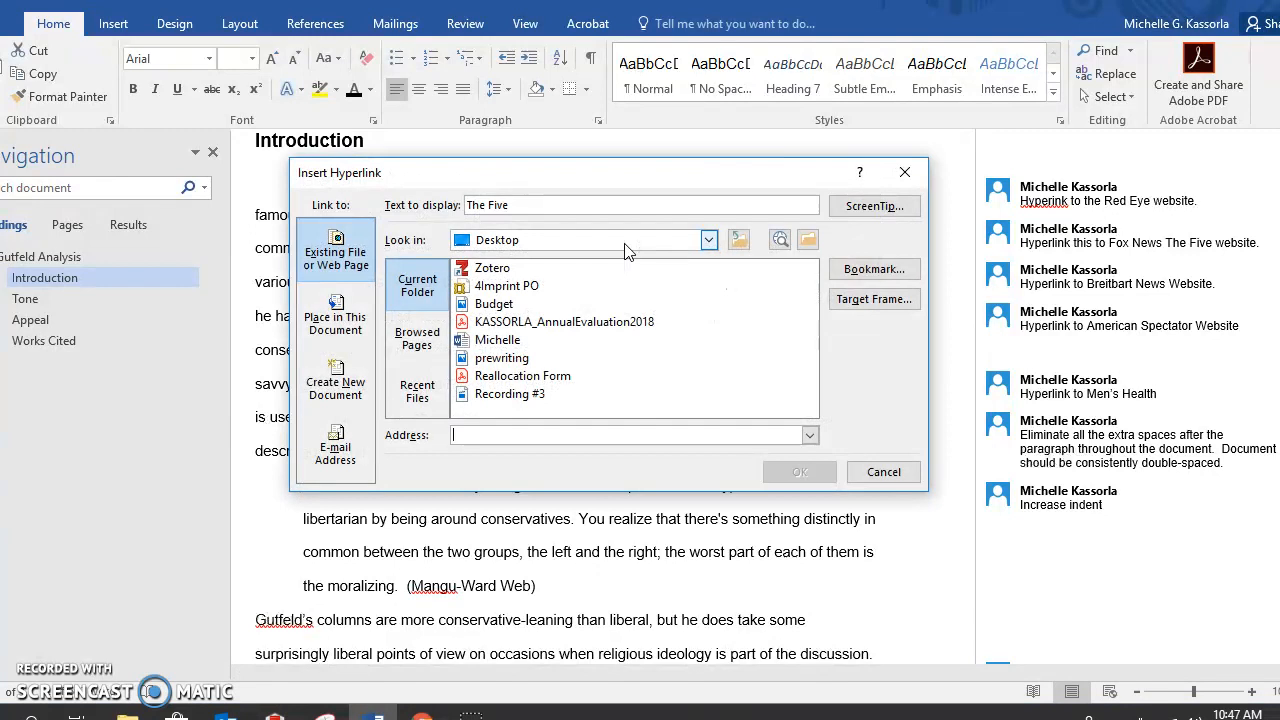
key(ctrl+v)
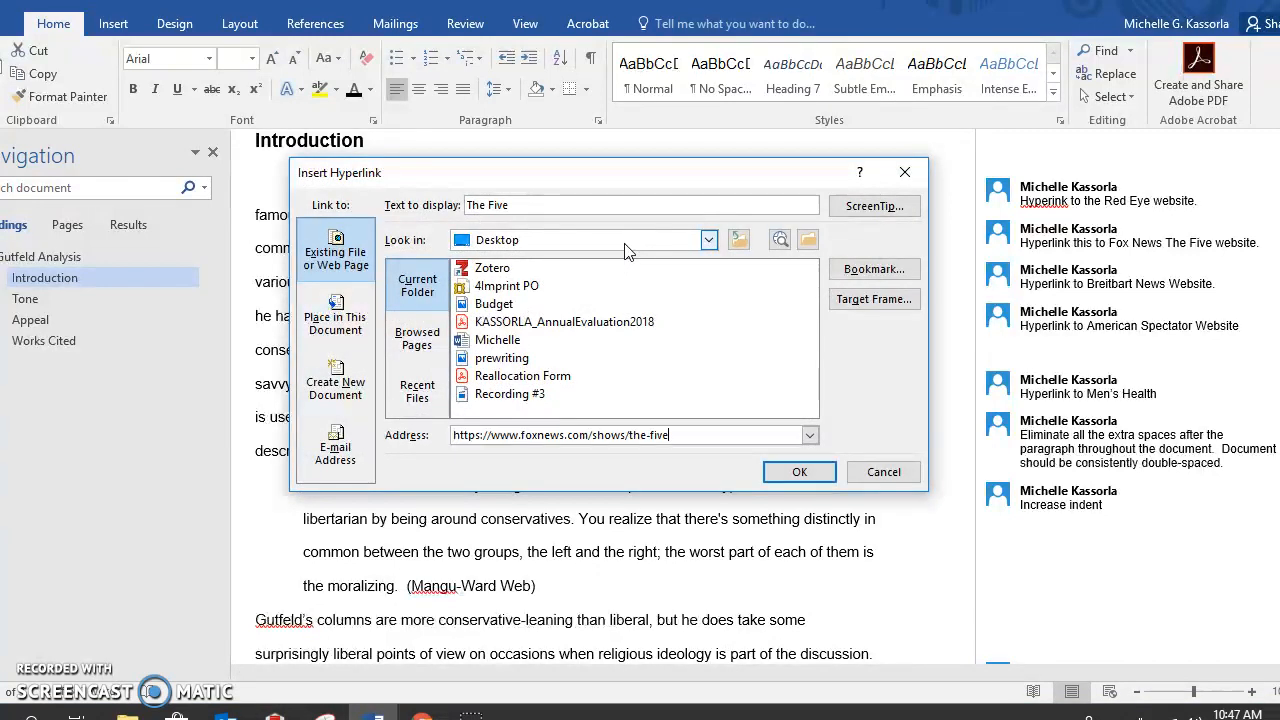
click(795, 472)
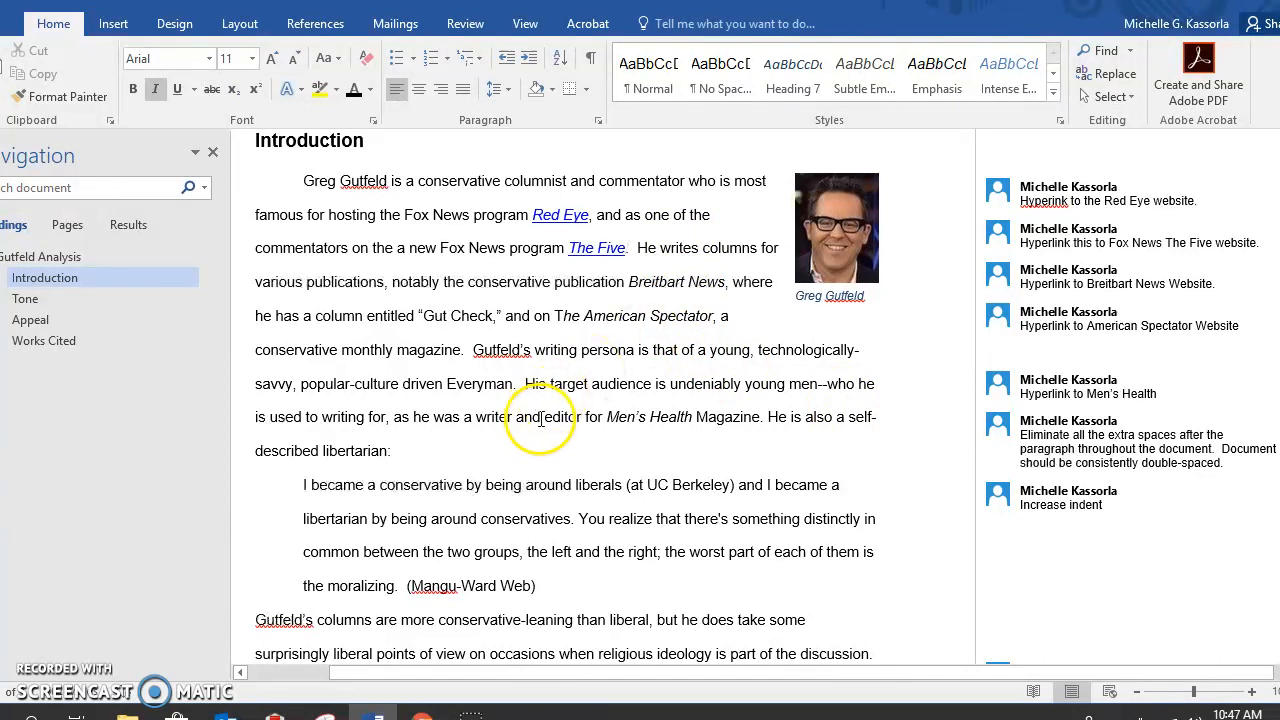
Step: Decrease the indent of the block quotation beginning "I became a conservative" by one level
click(480, 490)
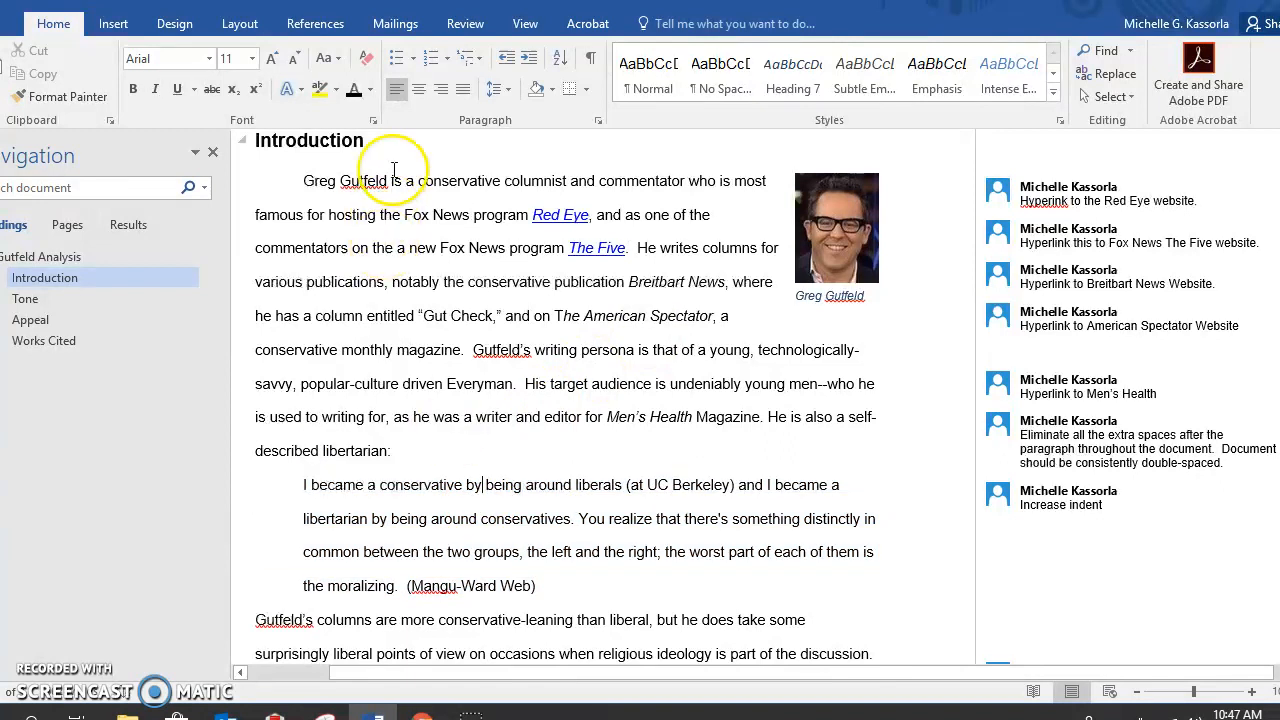
click(507, 58)
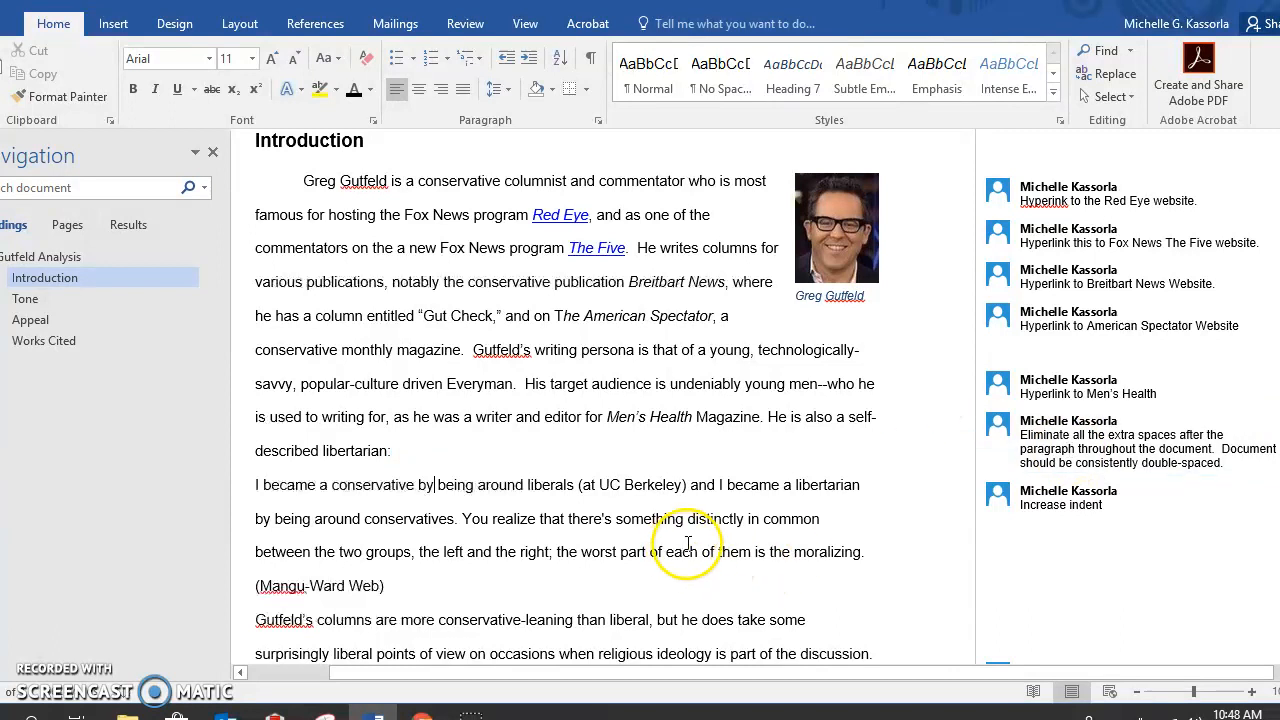
Step: Set paragraph spacing for the whole document to 0 pt before and after, with double line spacing
click(1073, 435)
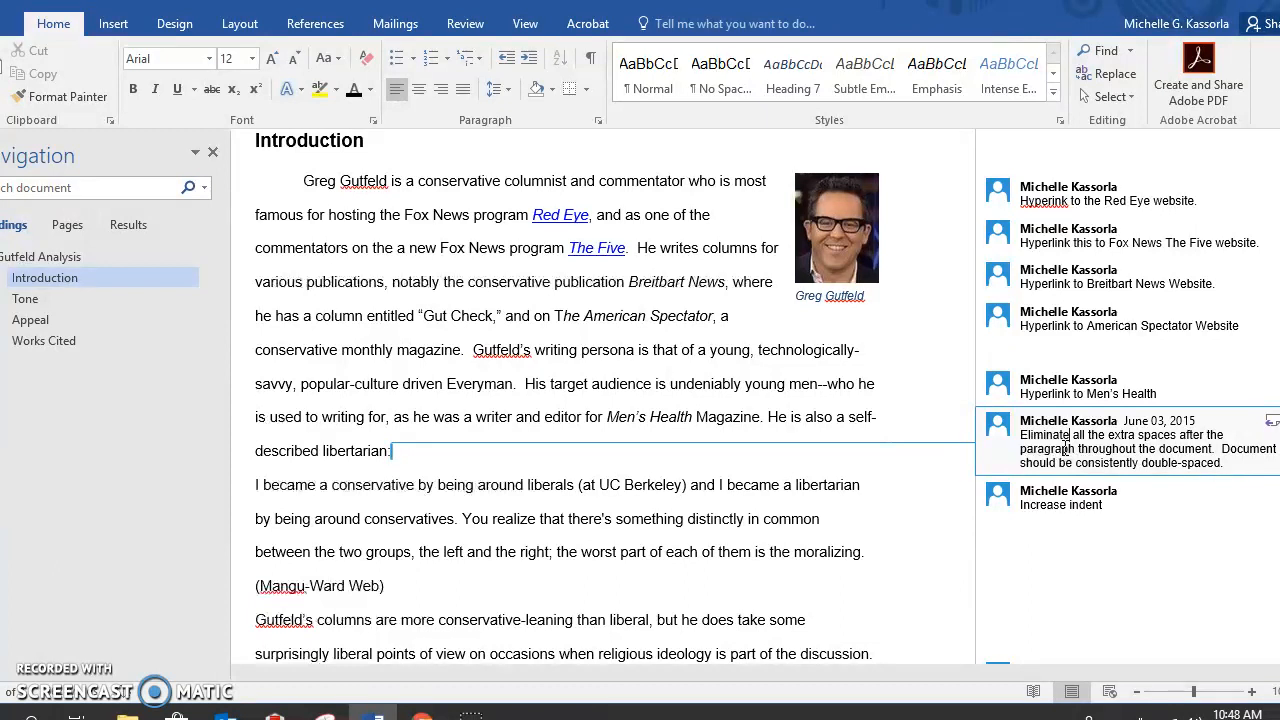
click(645, 387)
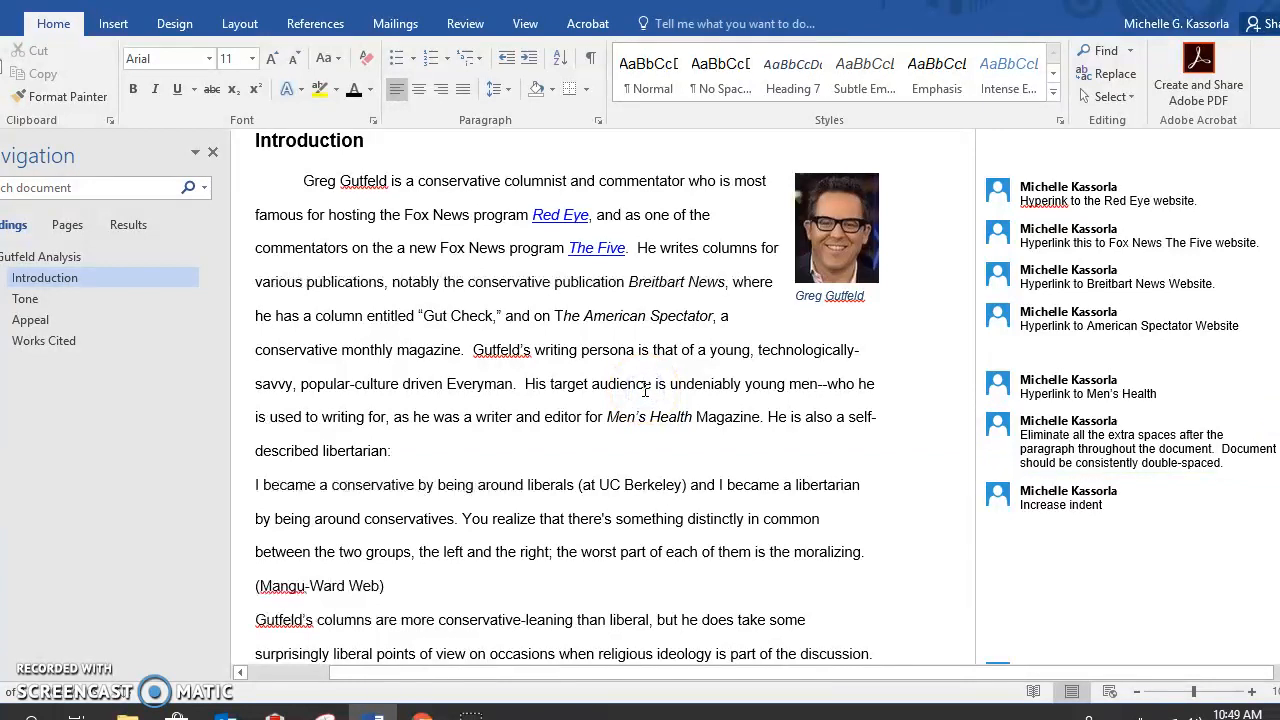
key(ctrl+a)
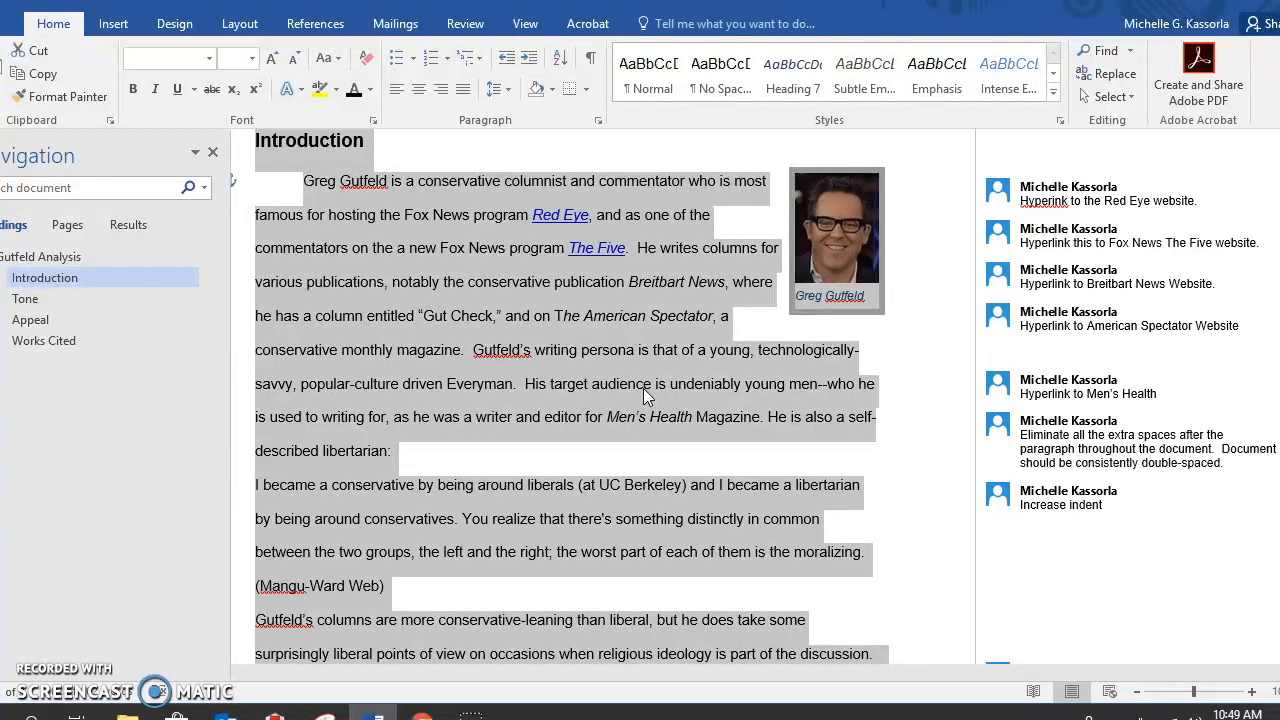
click(598, 122)
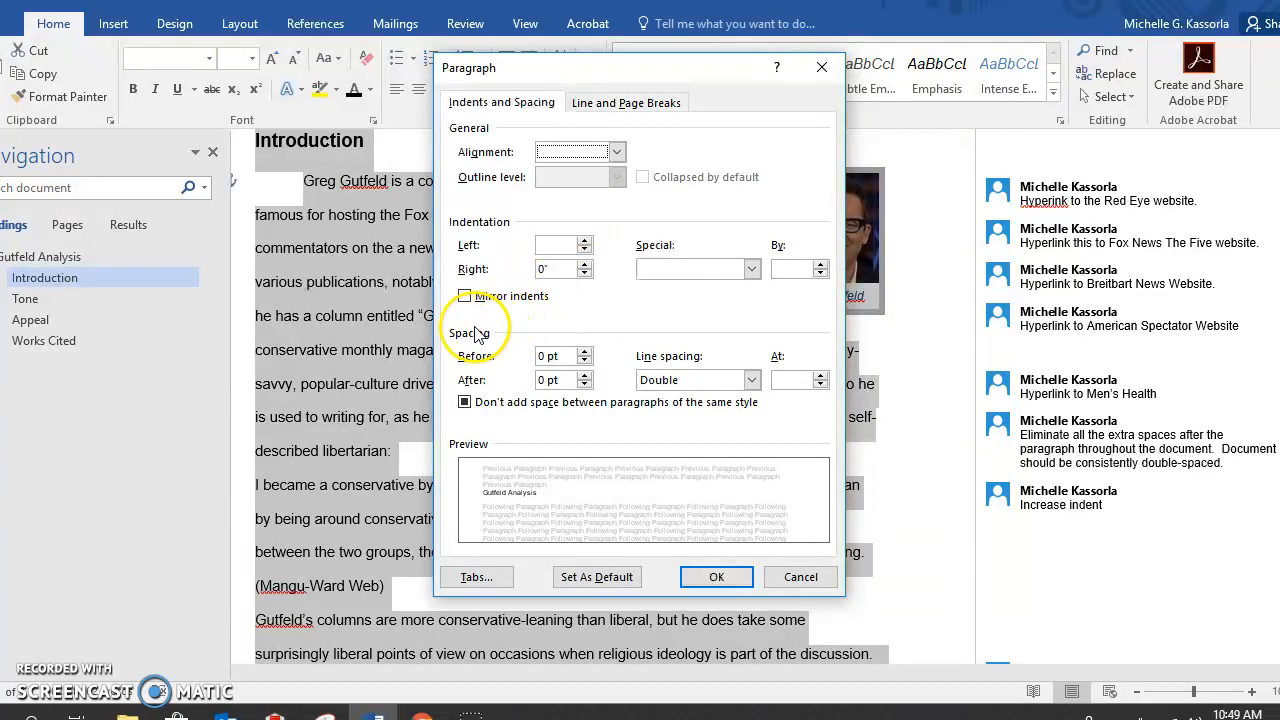
click(585, 360)
click(585, 352)
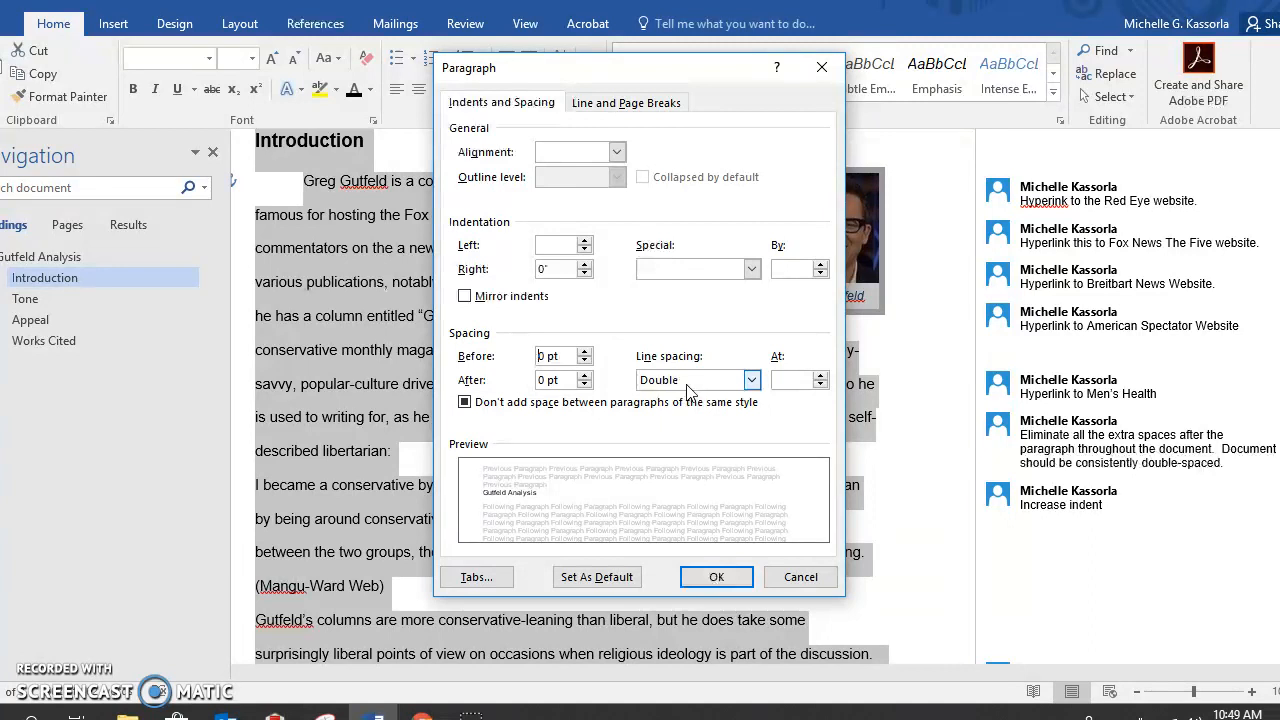
click(714, 574)
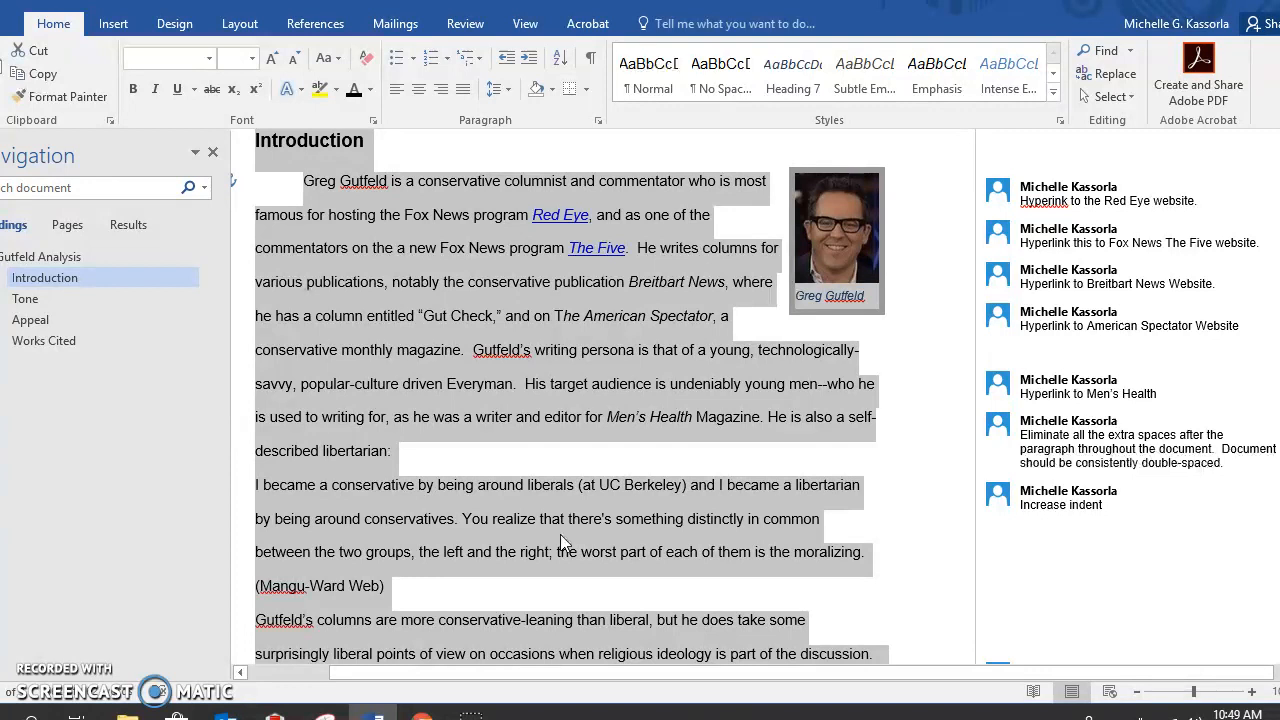
Step: Increase the indent of the block quotation beginning "I became a conservative" by one level
click(462, 520)
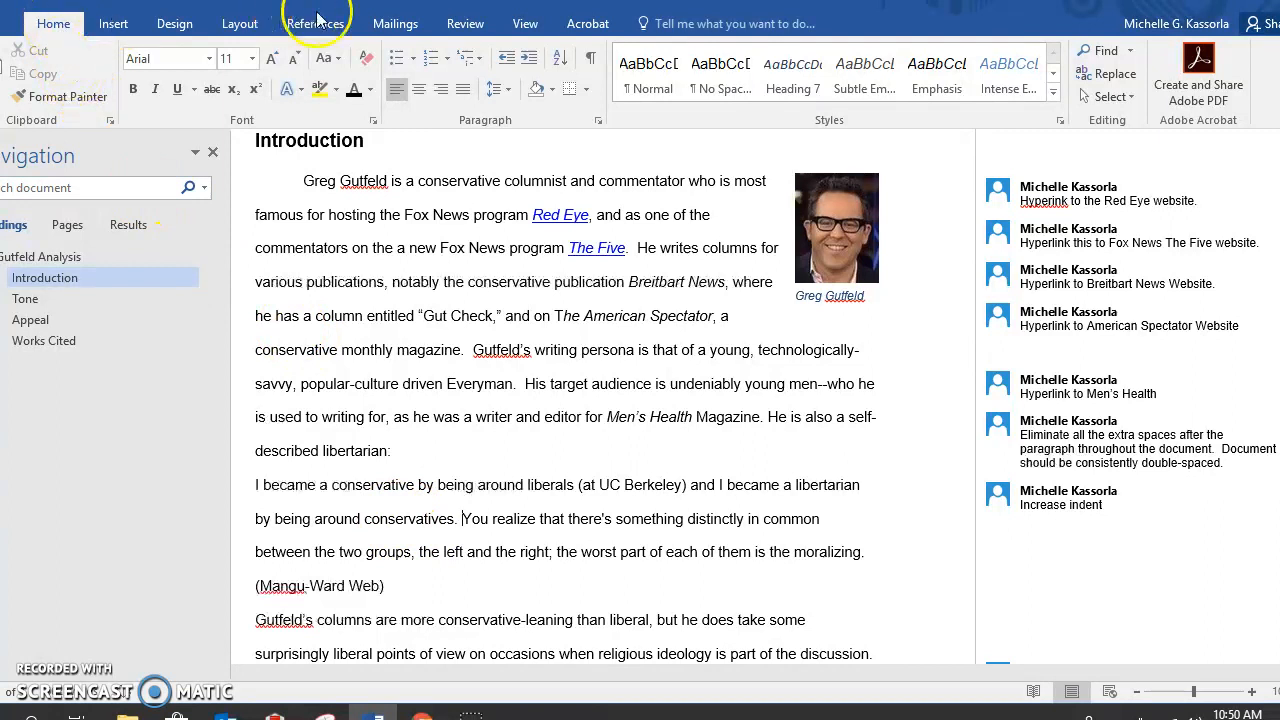
click(528, 62)
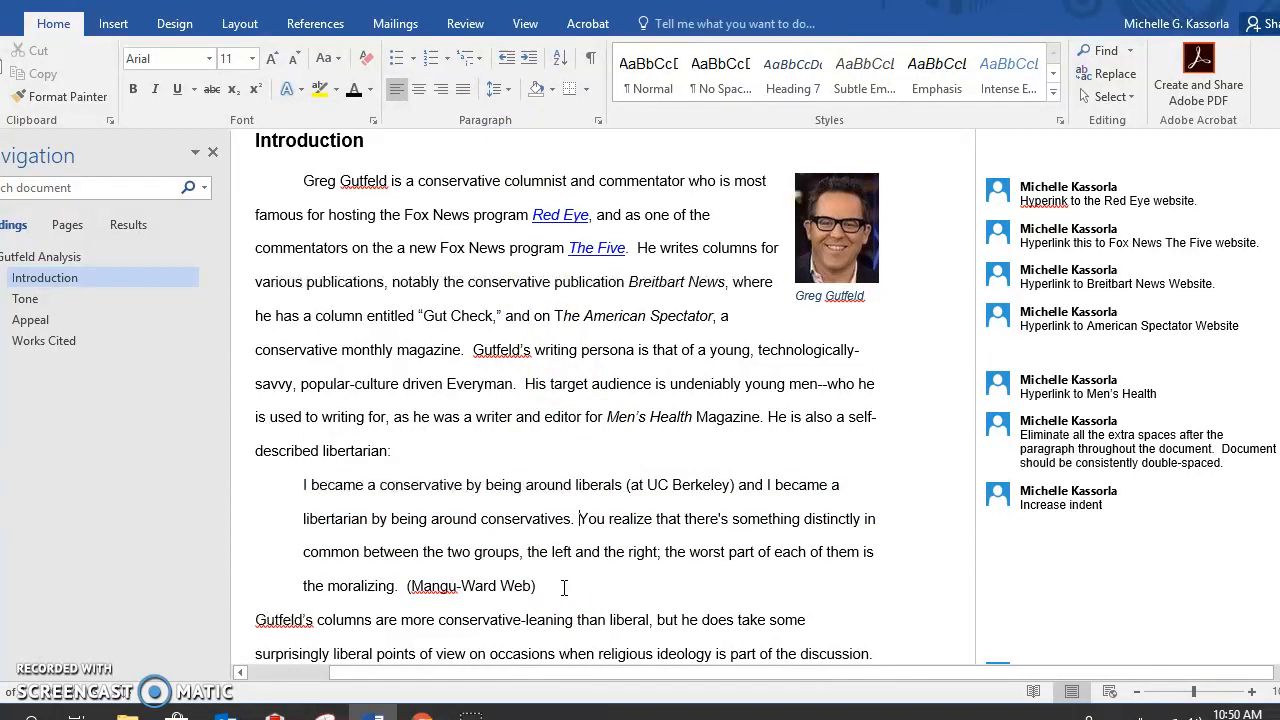
Step: Insert a page break at the end of the last Appeal paragraph, after "and fascinating to read."
scroll(563, 587, down, 7)
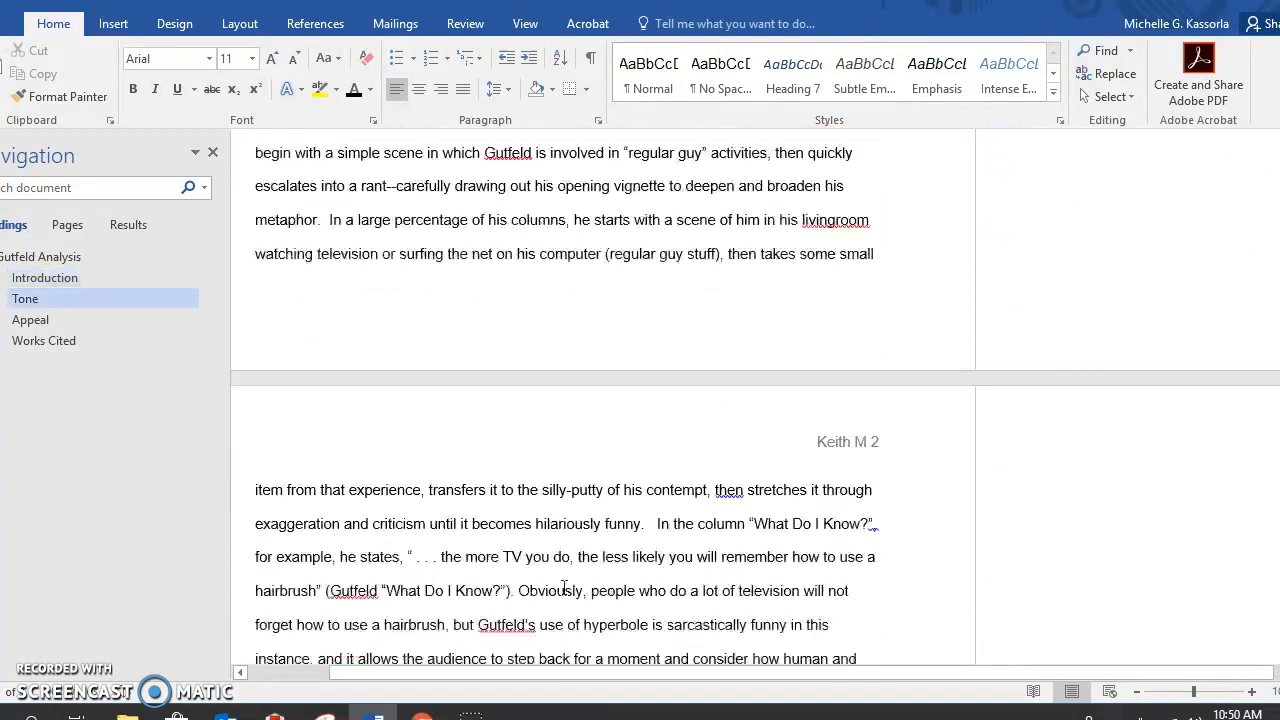
scroll(563, 587, down, 5)
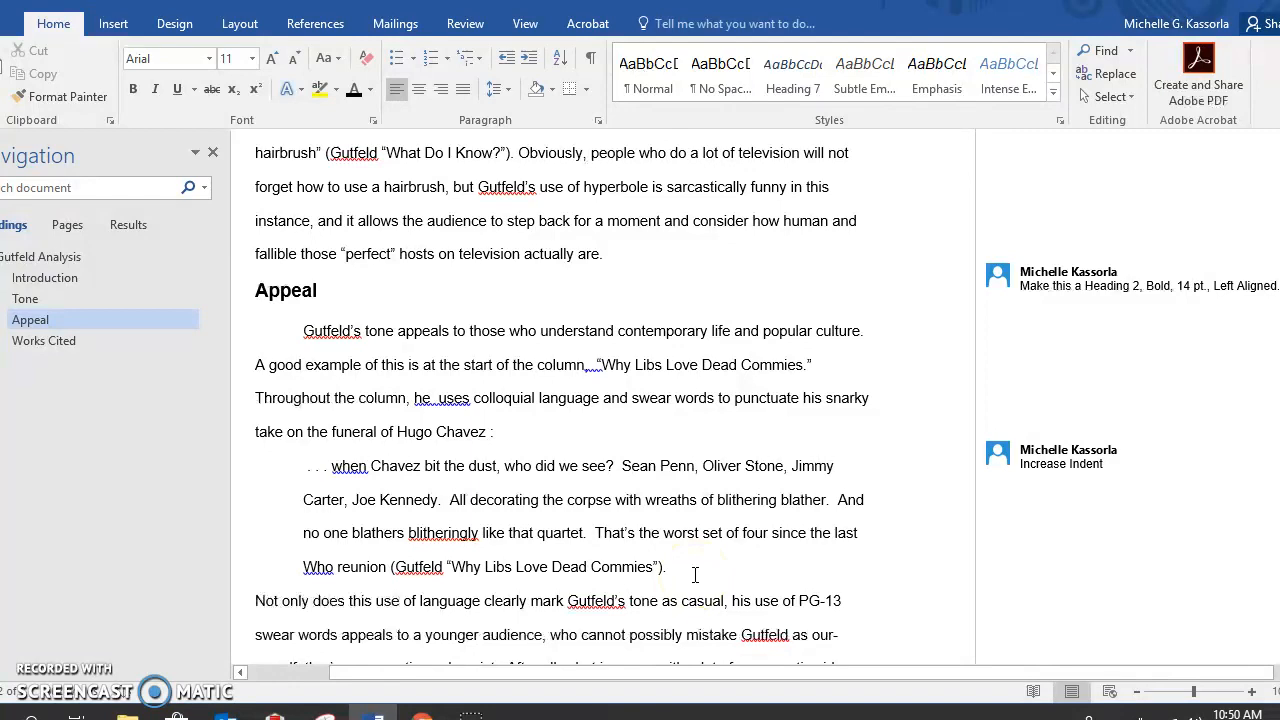
scroll(695, 575, up, 1)
scroll(696, 578, down, 5)
scroll(697, 583, down, 3)
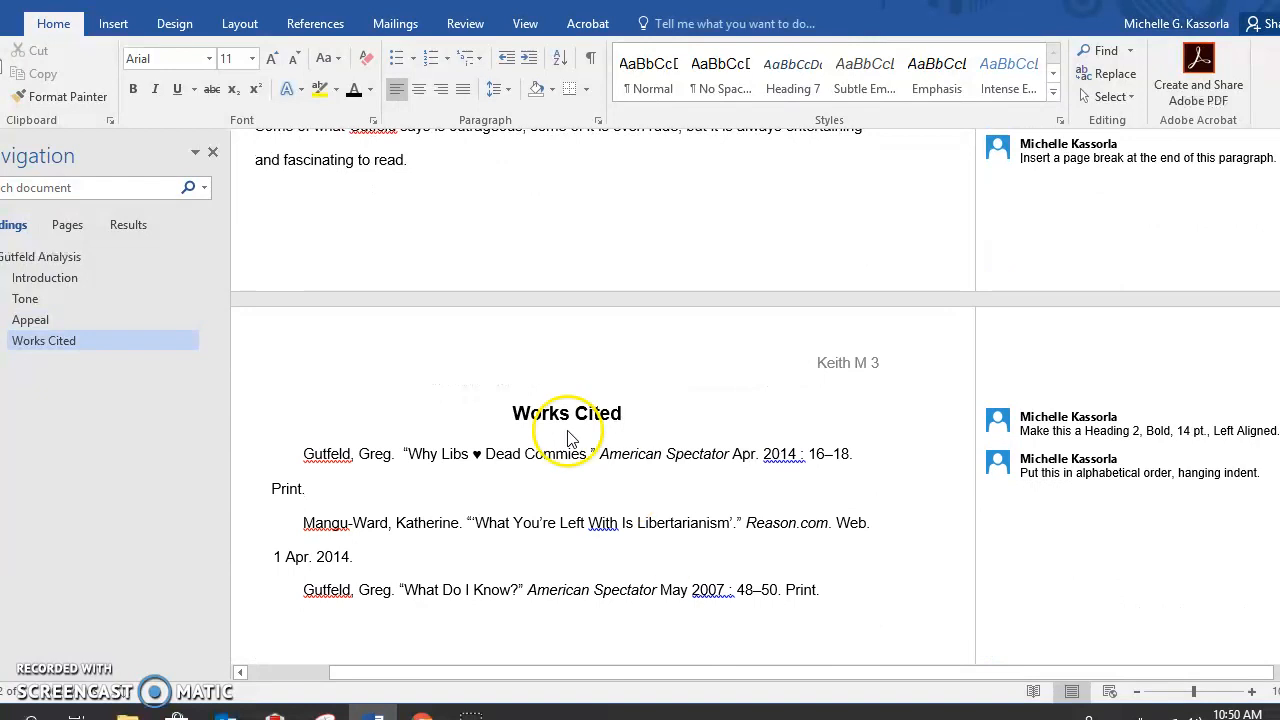
click(511, 412)
click(412, 163)
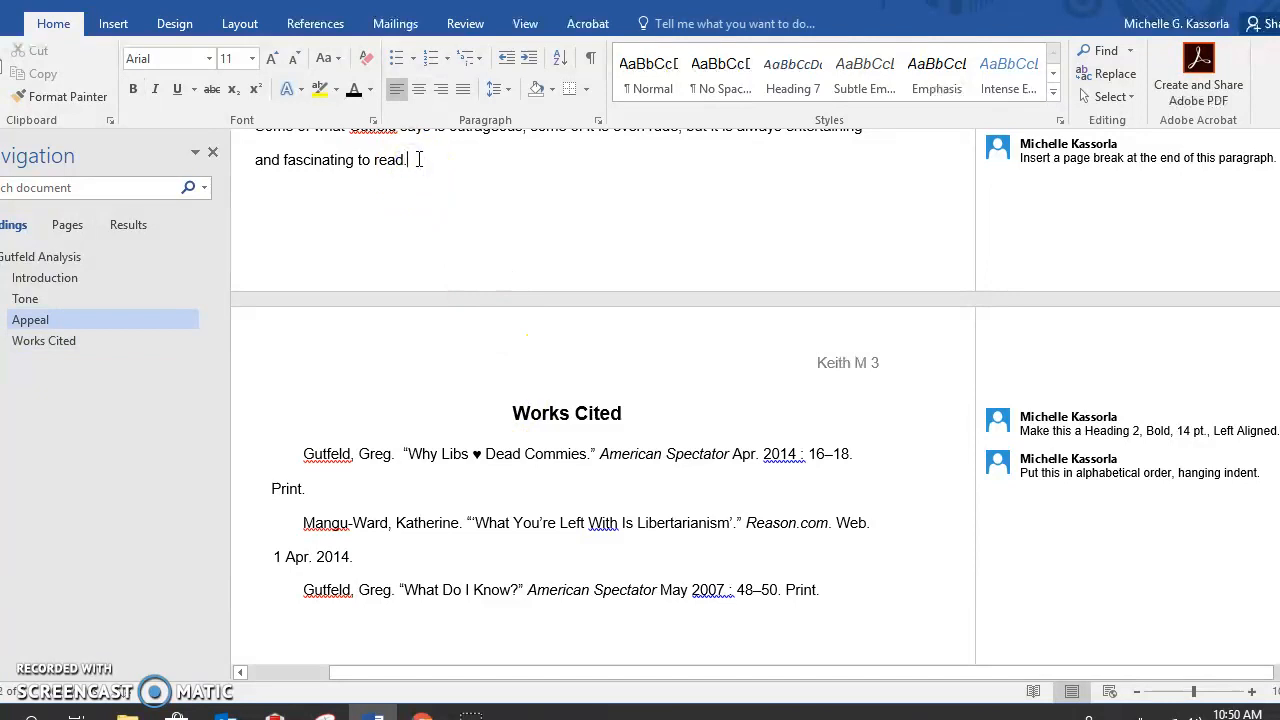
click(114, 23)
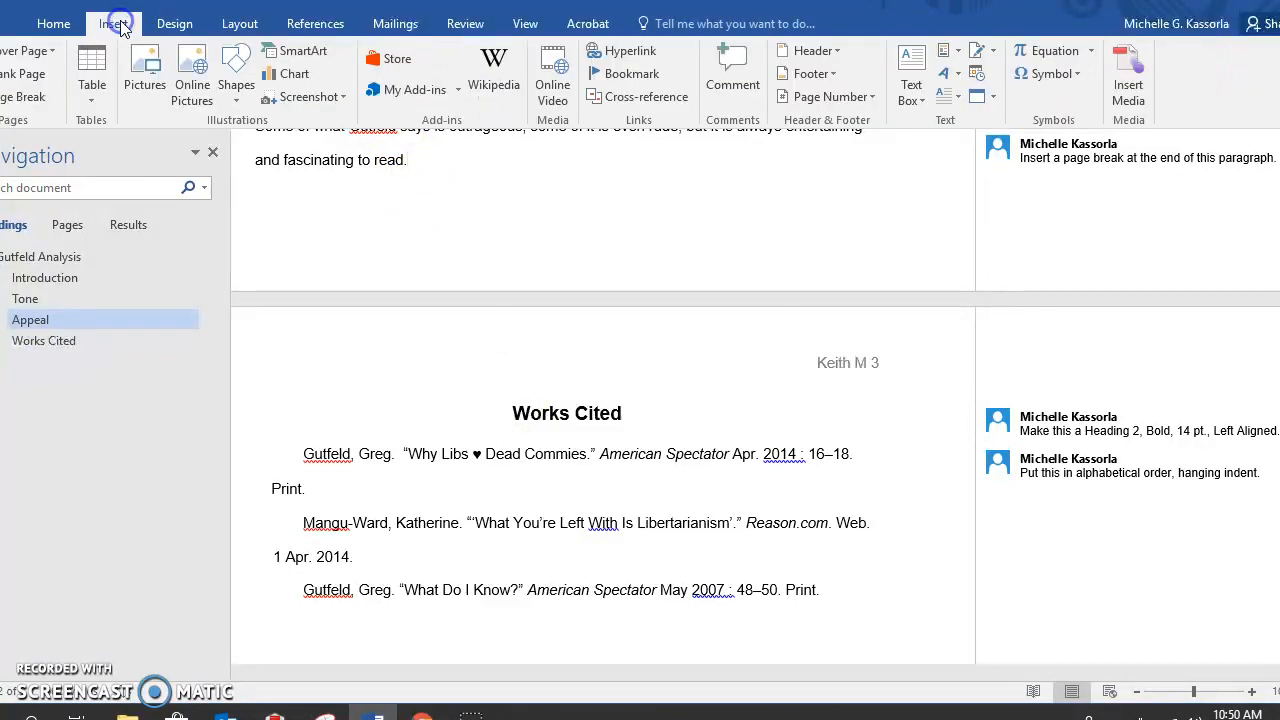
click(36, 102)
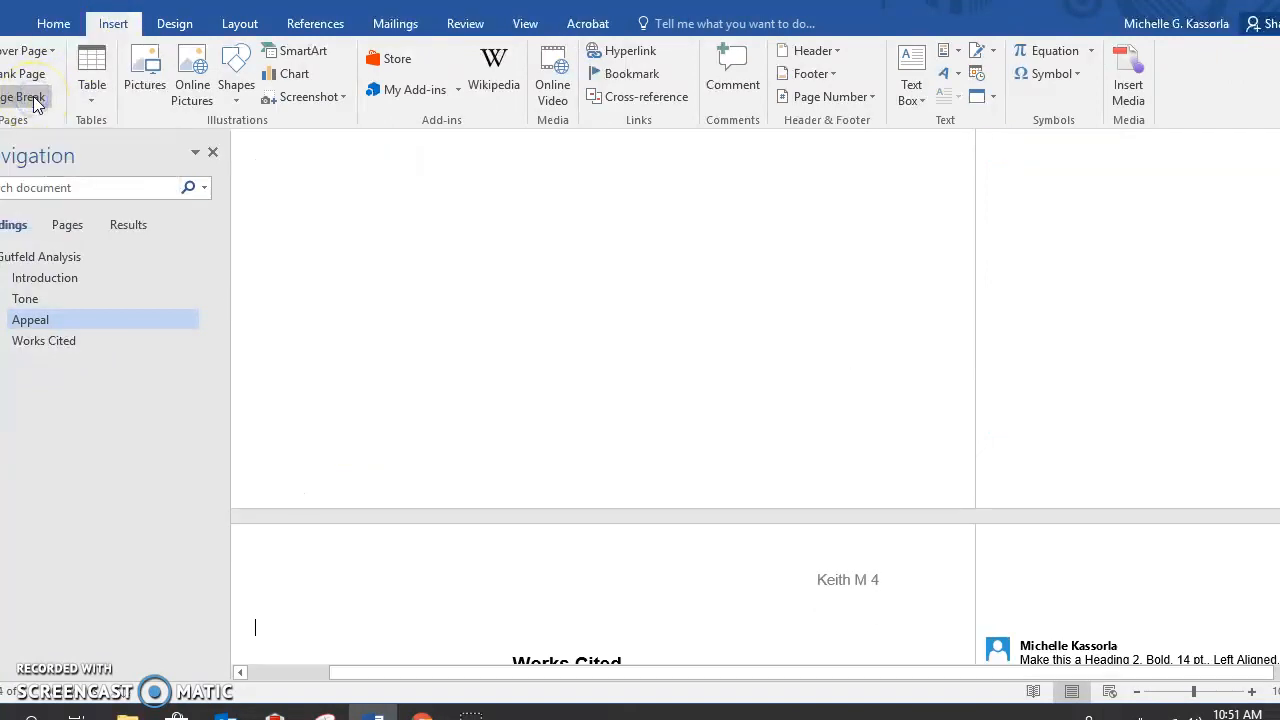
Step: Delete the surplus page break on the blank page between the Appeal section and Works Cited
scroll(360, 317, down, 3)
scroll(359, 315, up, 6)
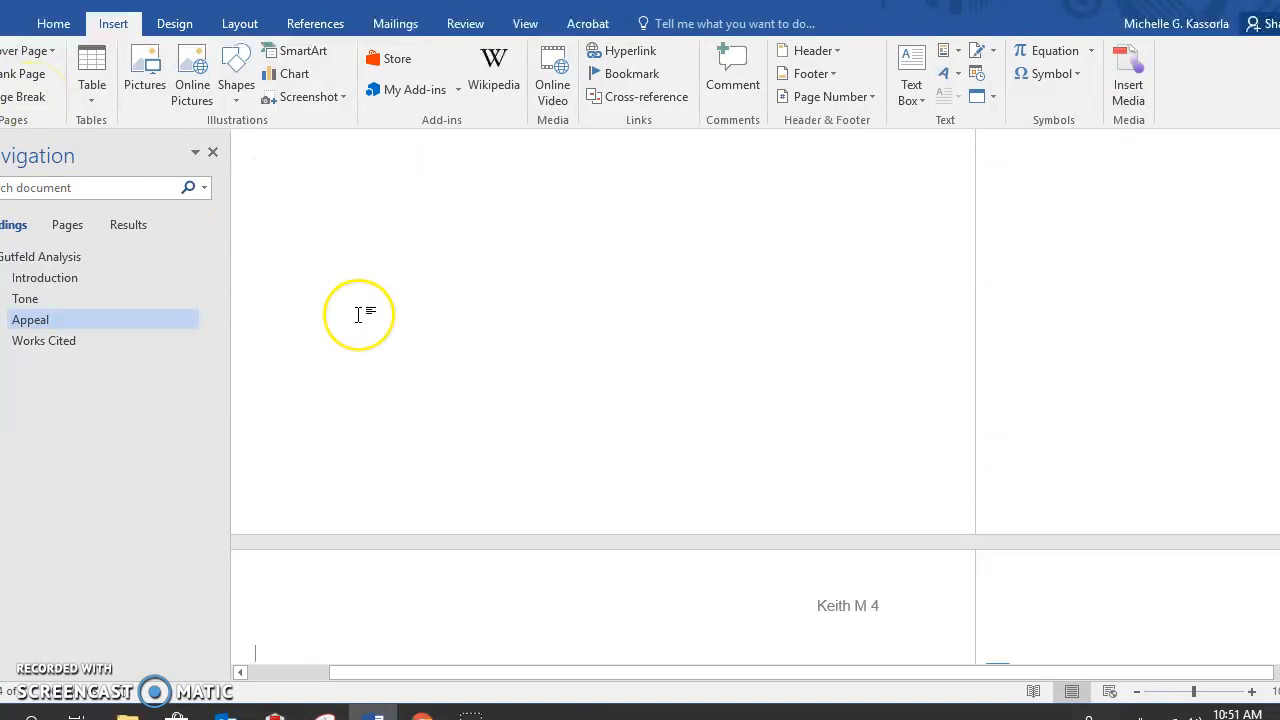
scroll(358, 315, up, 5)
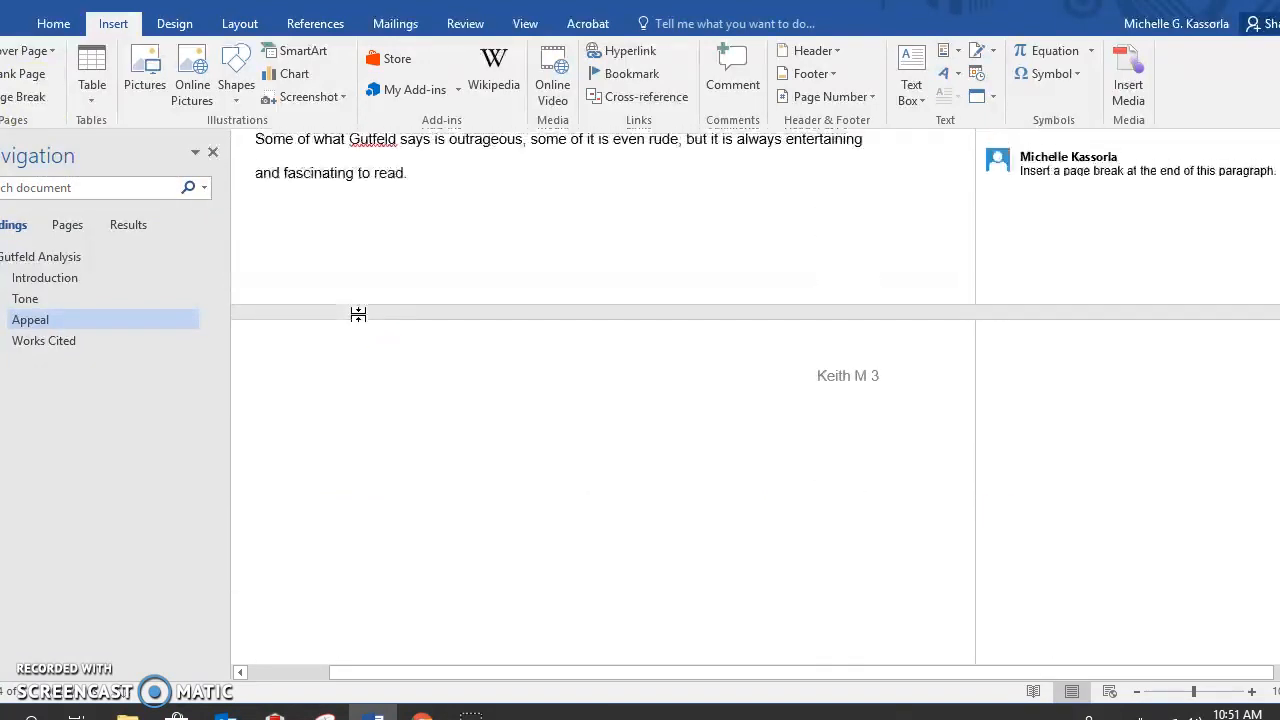
click(430, 261)
click(491, 434)
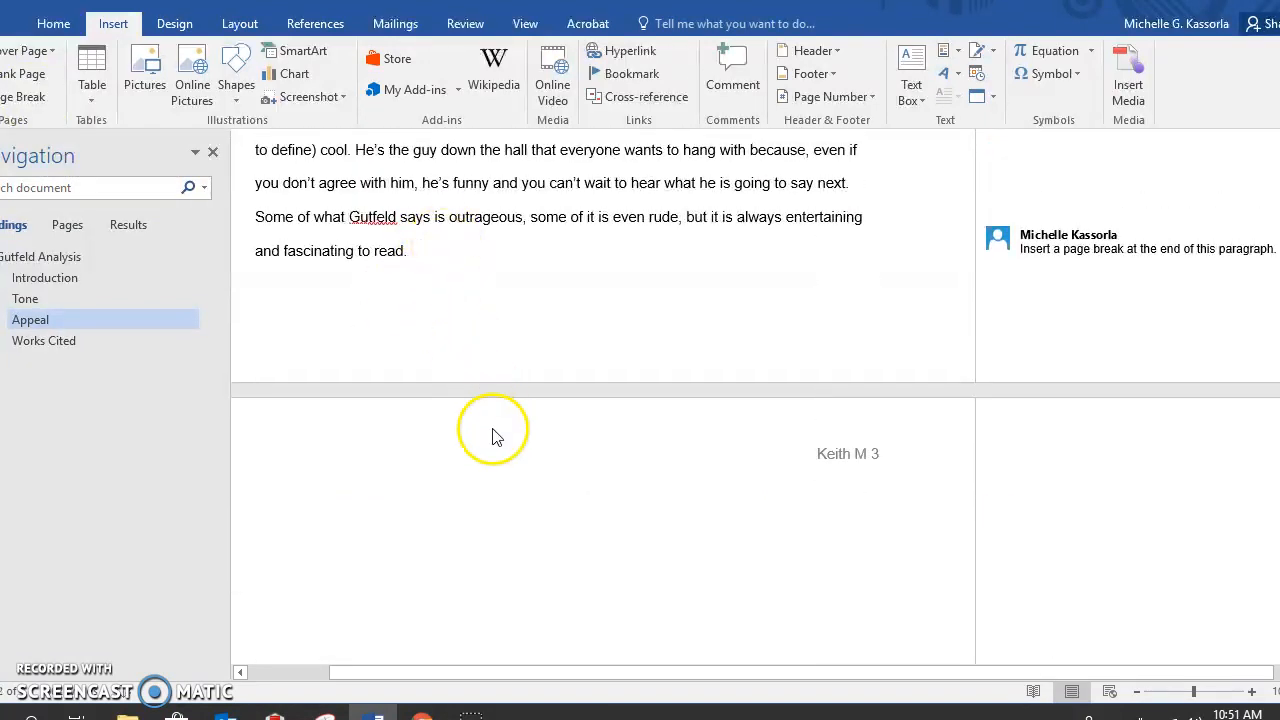
scroll(491, 430, down, 4)
scroll(491, 429, down, 1)
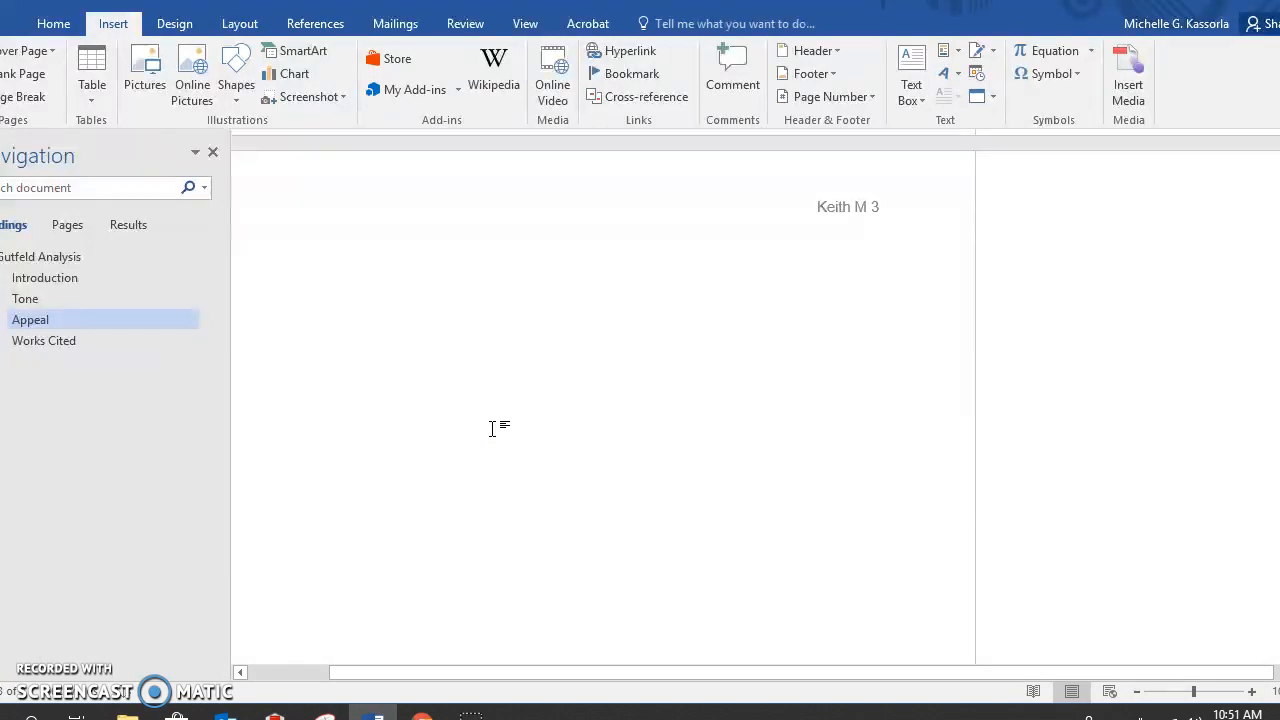
scroll(491, 429, down, 2)
scroll(491, 428, down, 7)
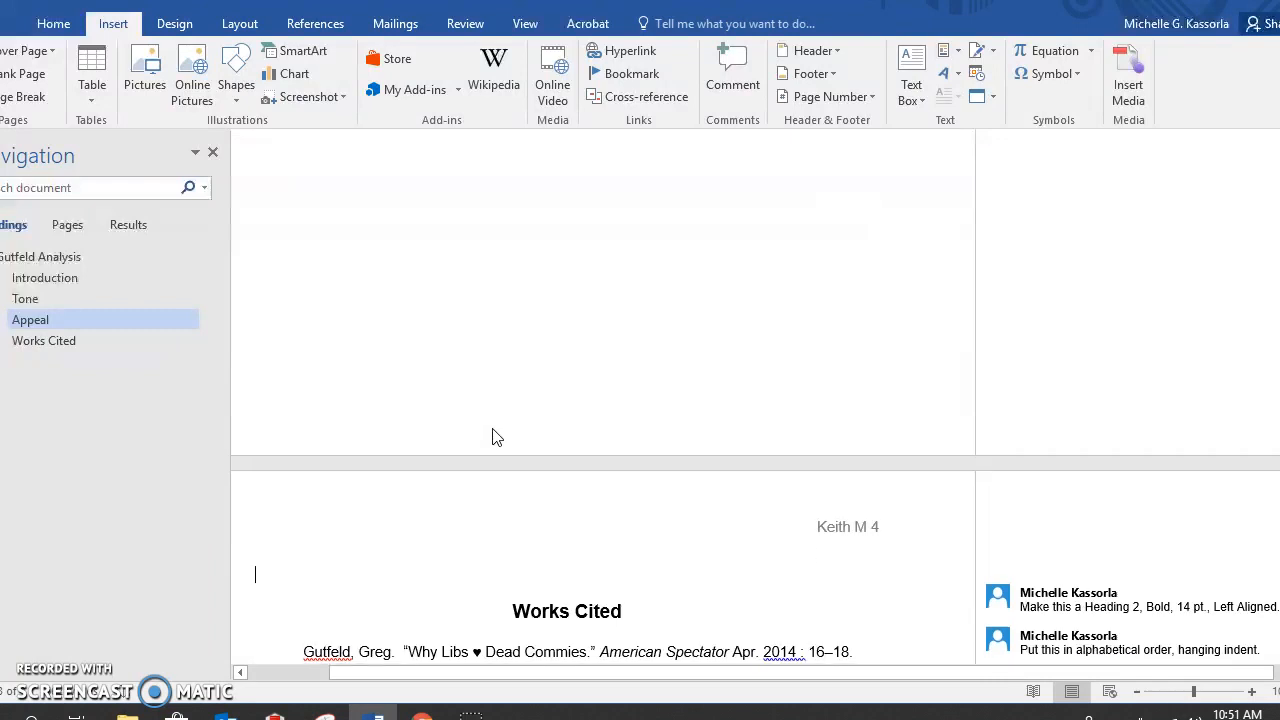
scroll(491, 428, up, 6)
scroll(491, 428, up, 1)
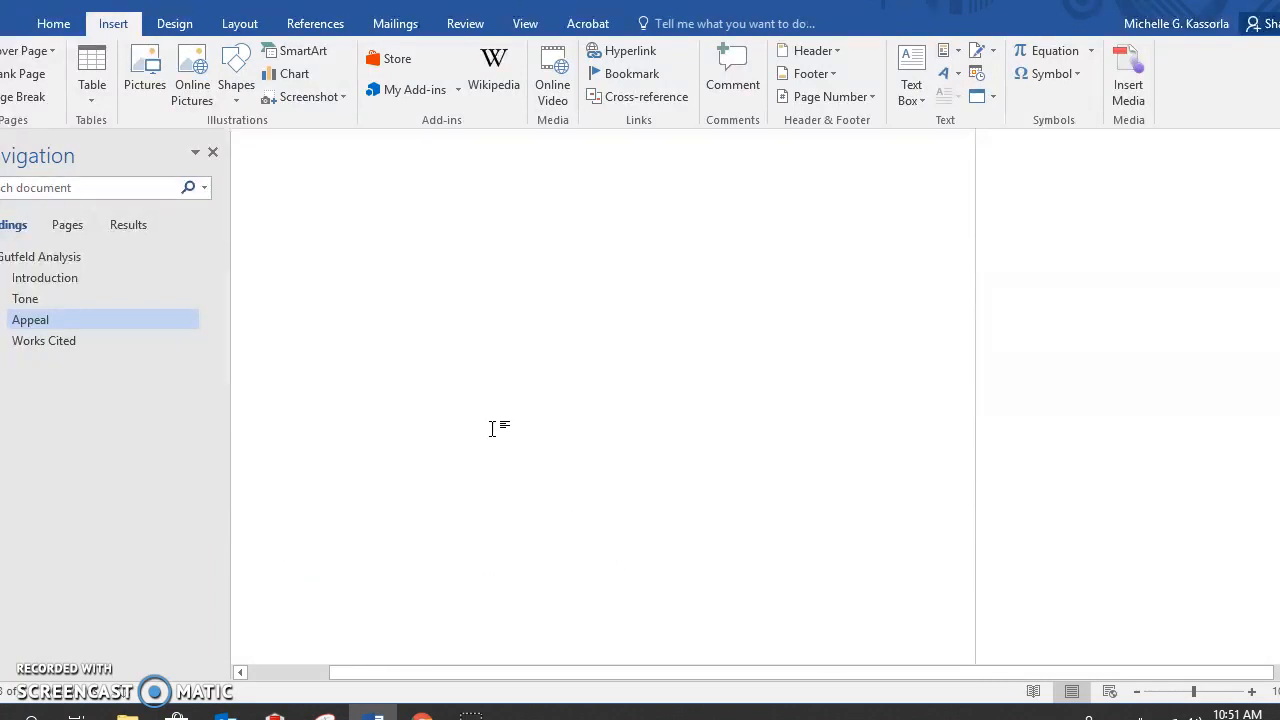
click(557, 383)
click(585, 374)
key(Delete)
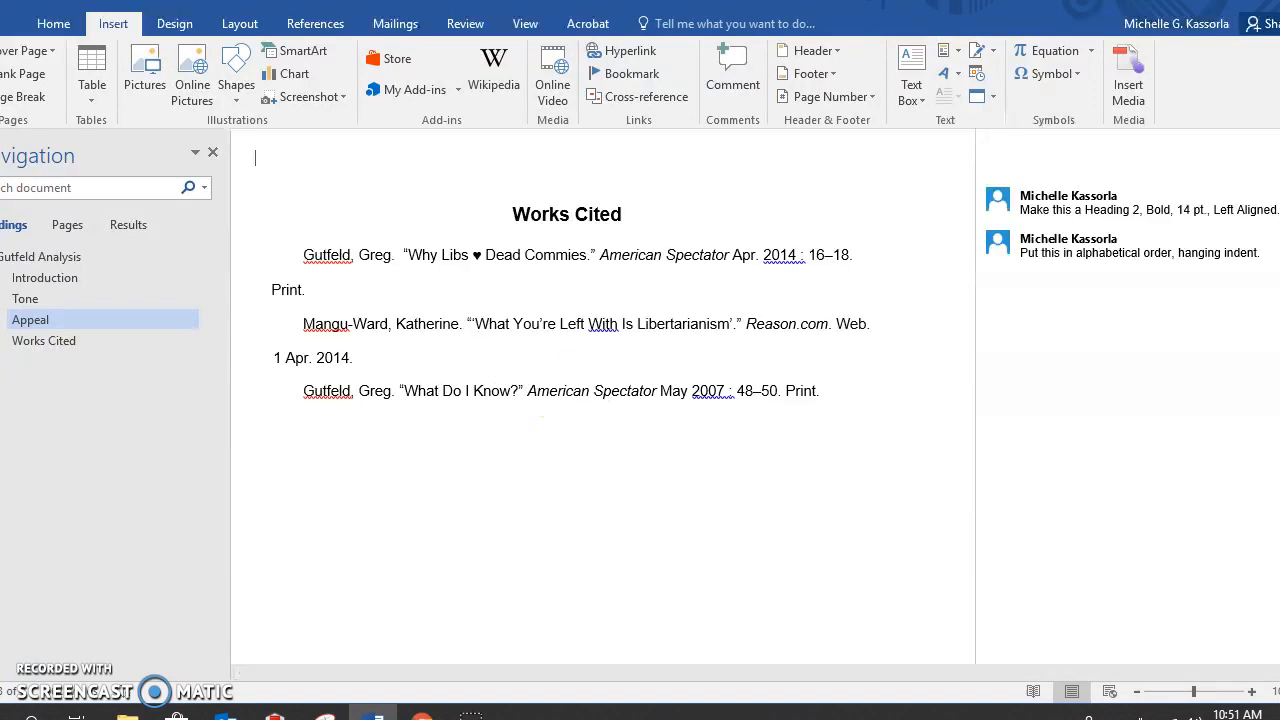
Step: Sort the three Works Cited entries as paragraphs by text in ascending order, with no header row
scroll(600, 400, up, 5)
scroll(600, 400, down, 3)
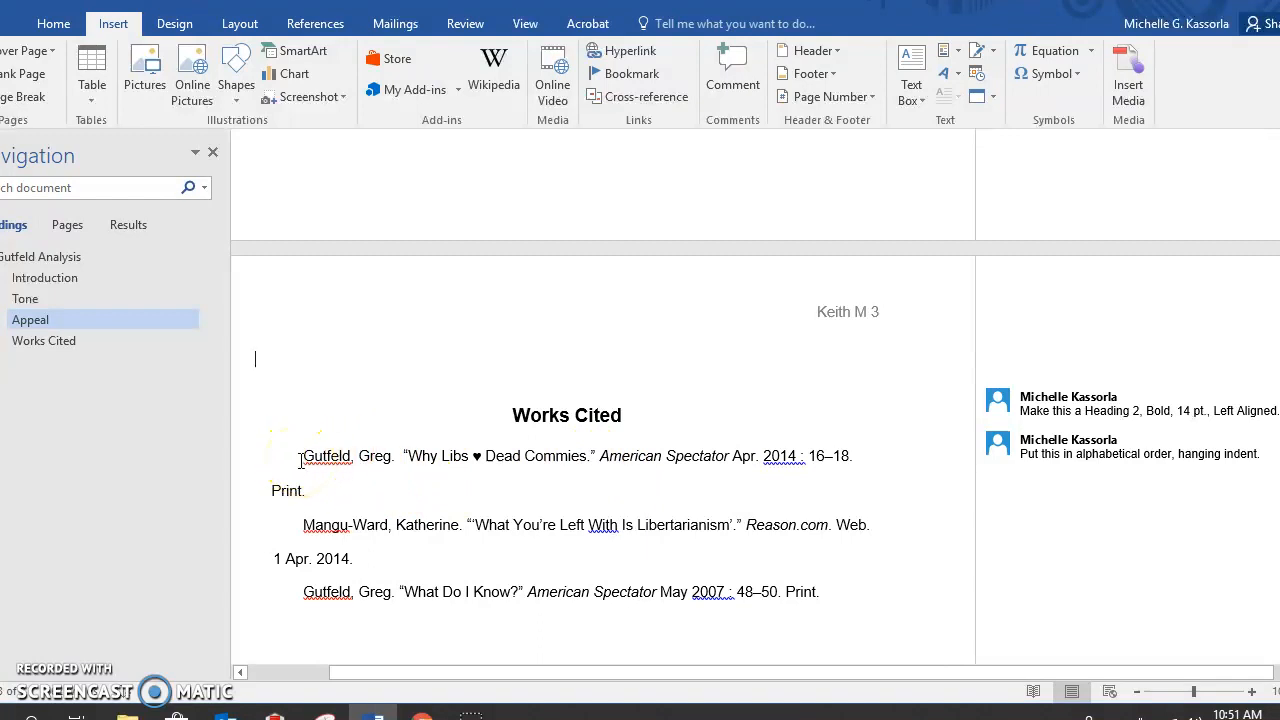
drag(300, 460, 395, 595)
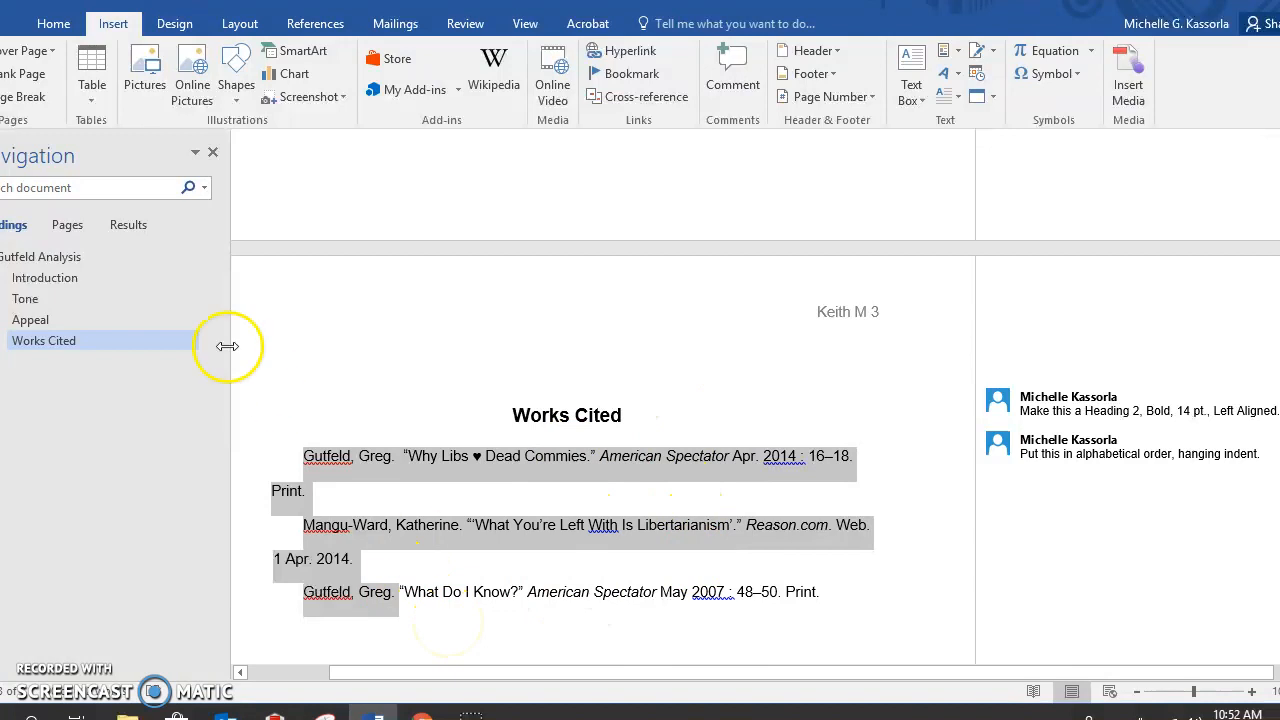
click(55, 32)
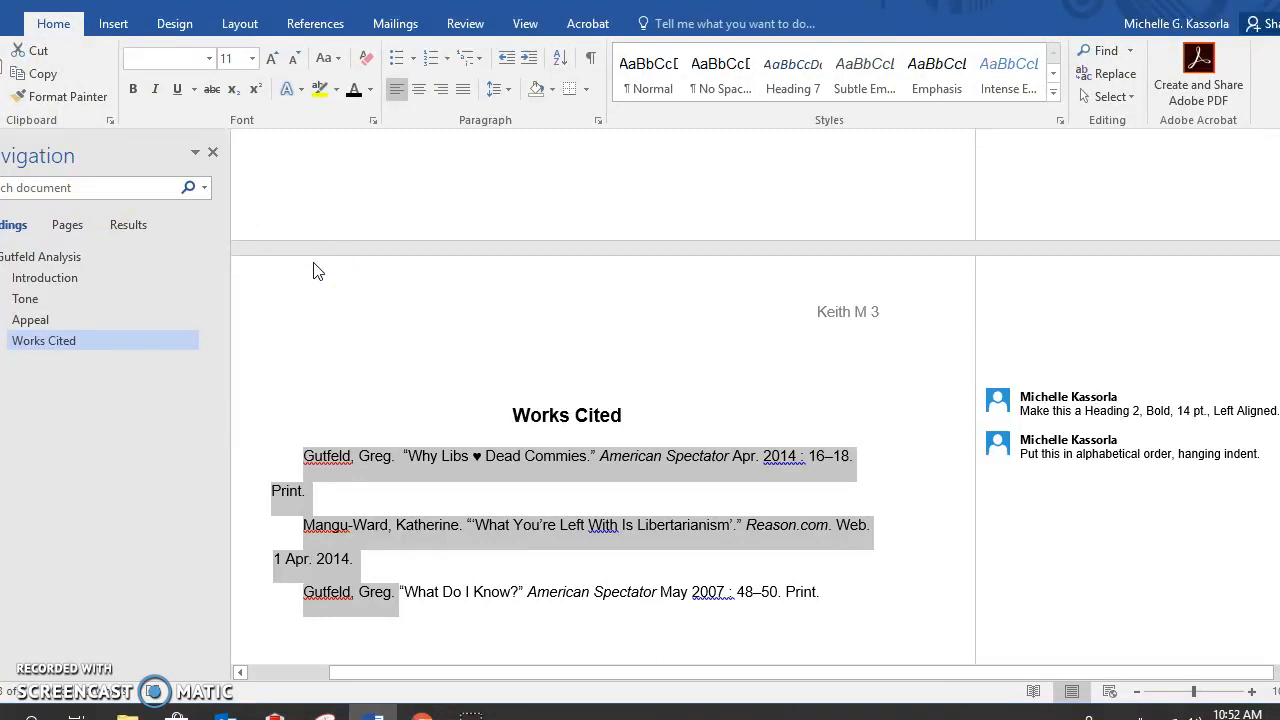
click(558, 62)
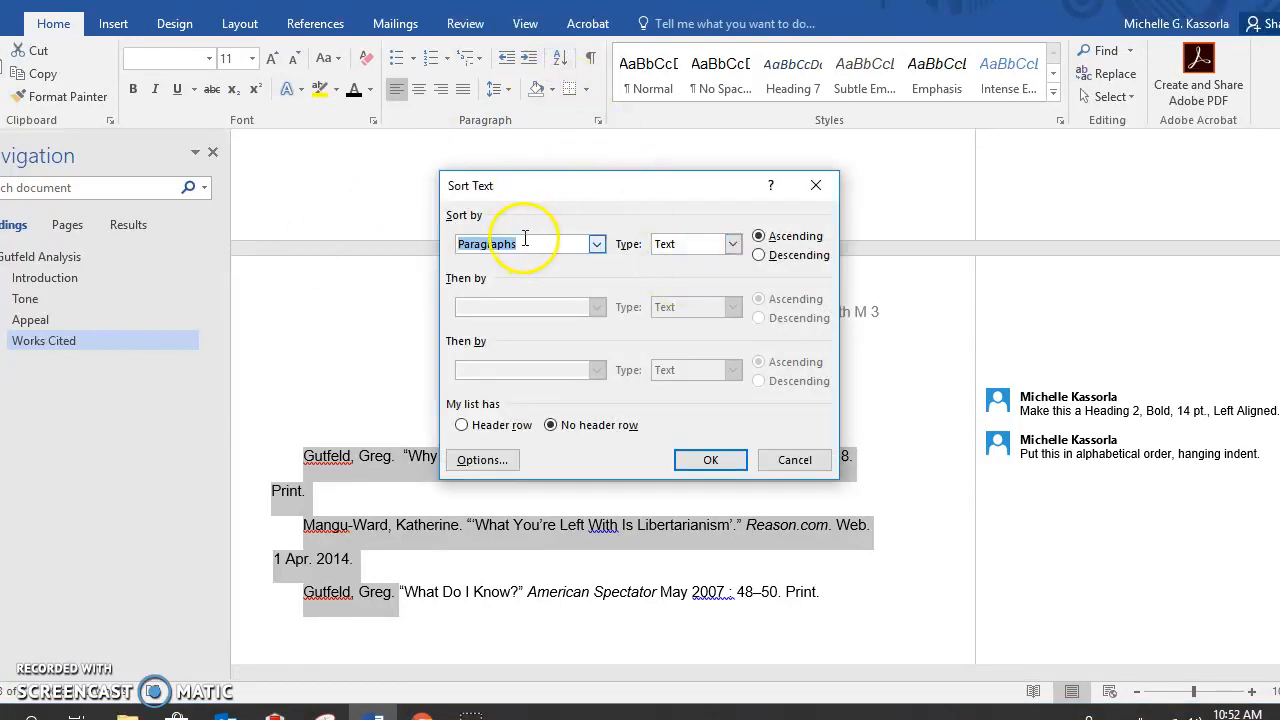
click(710, 462)
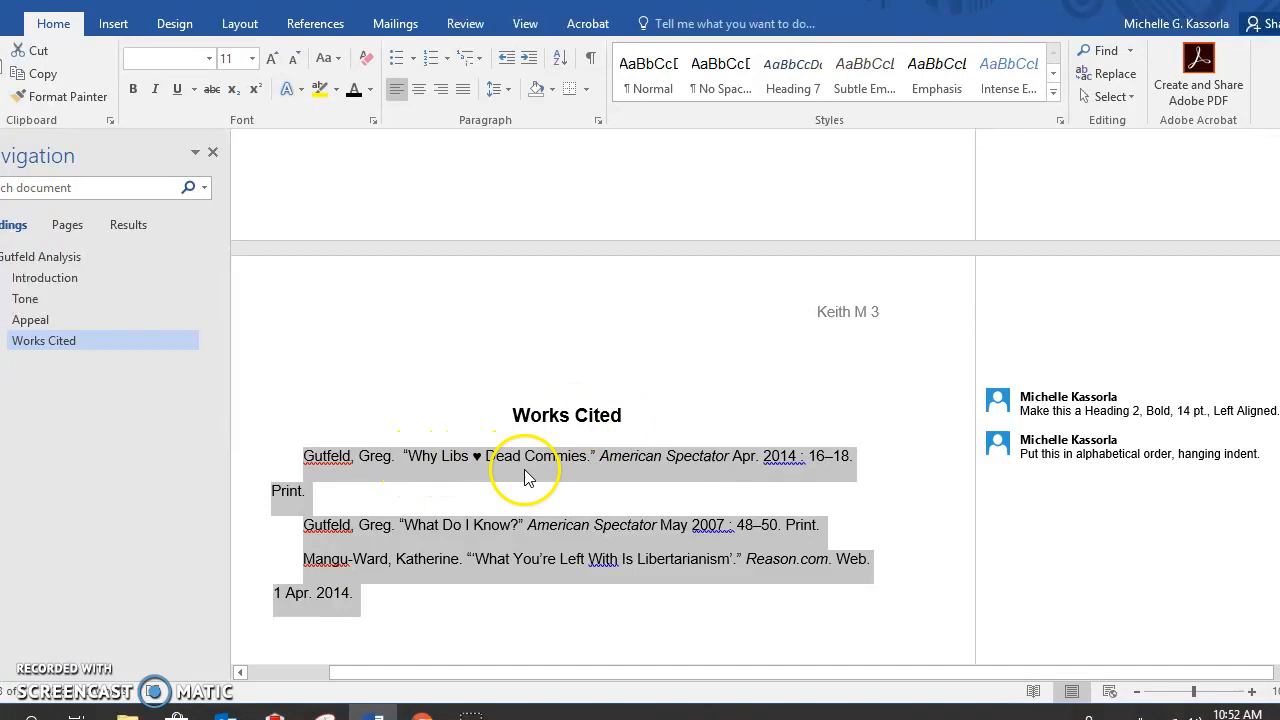
Step: Delete the extra space before the title "Why Libs ♥ Dead Commies" in its Works Cited entry
click(403, 452)
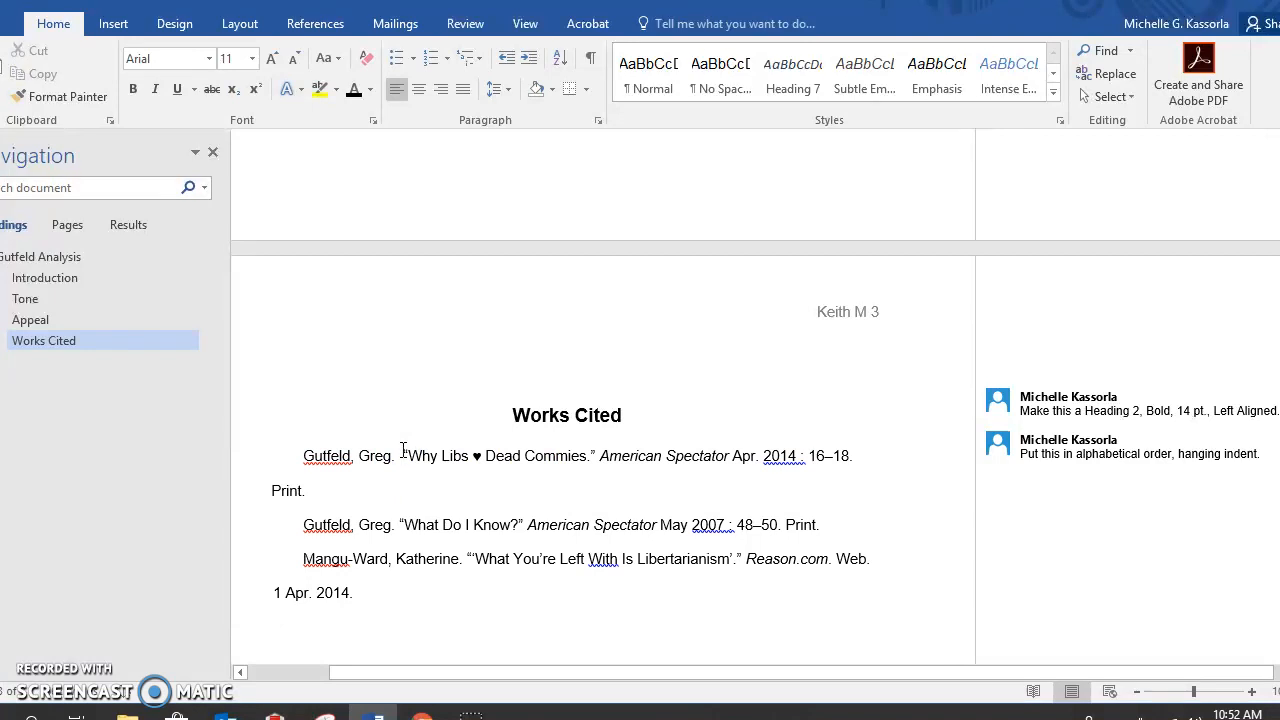
key(BackSpace)
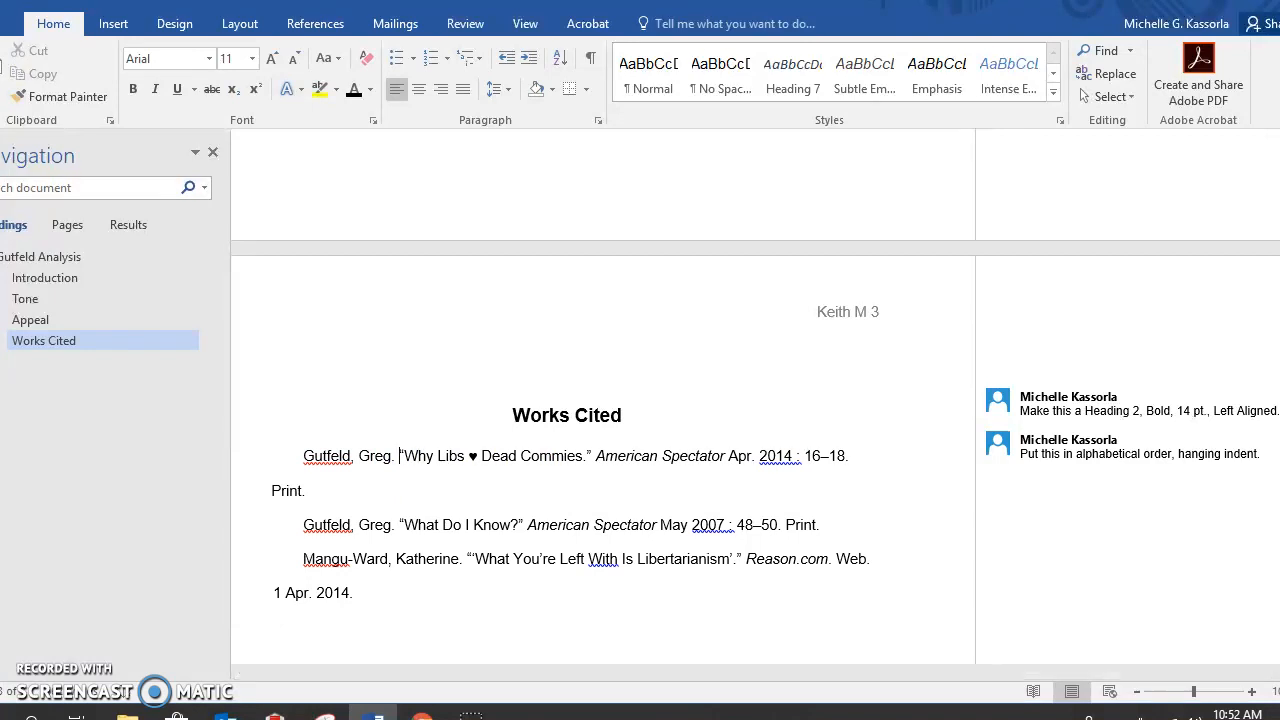
Step: Sort the Works Cited entries as paragraphs by date in ascending order
drag(356, 456, 391, 562)
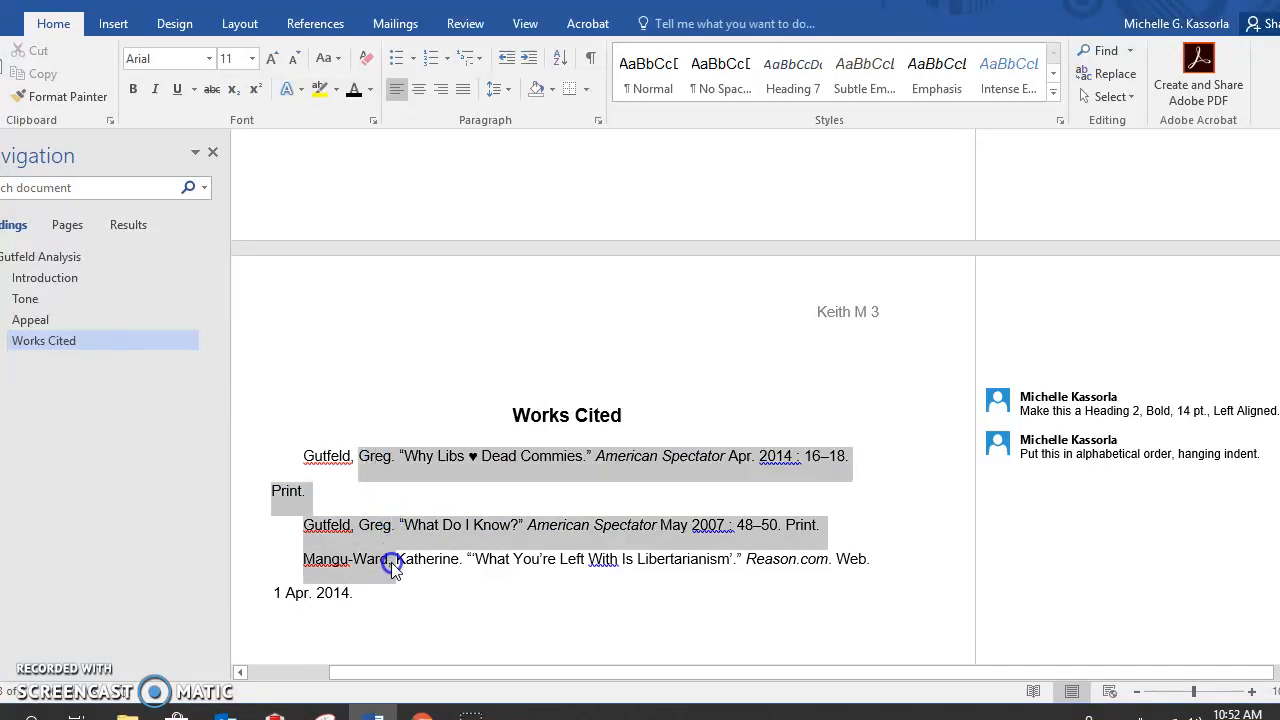
click(560, 57)
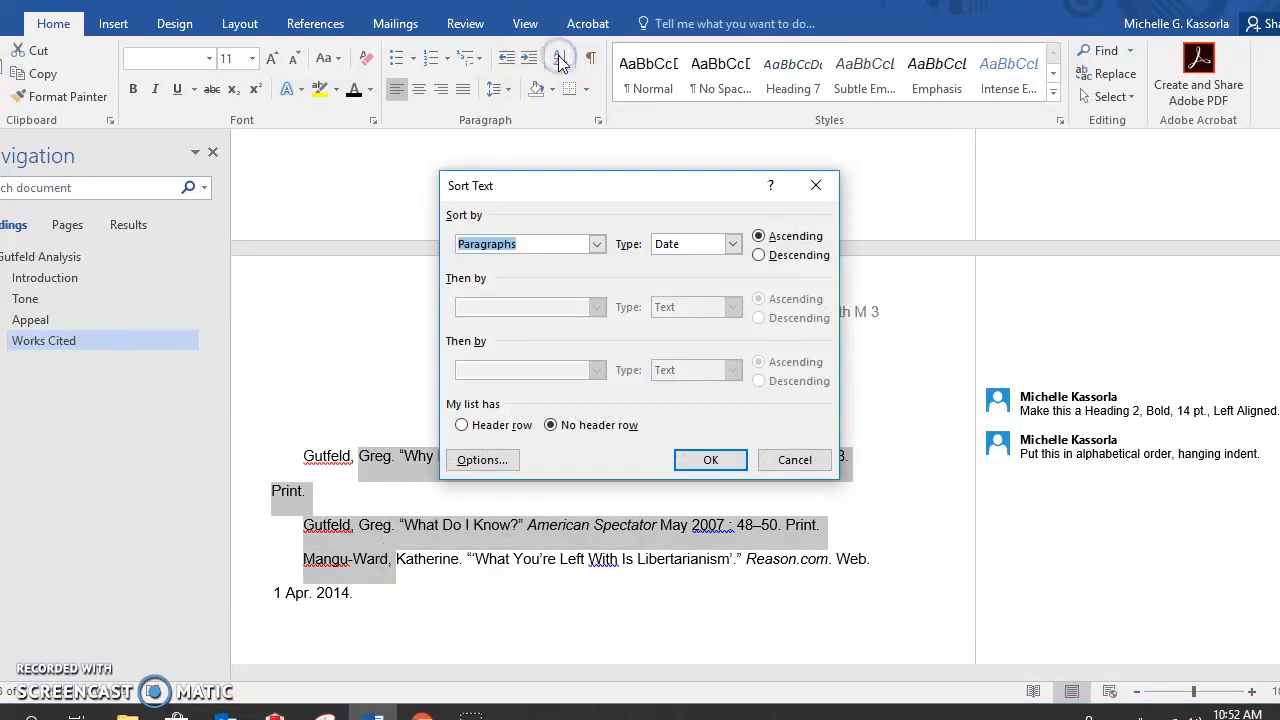
click(718, 456)
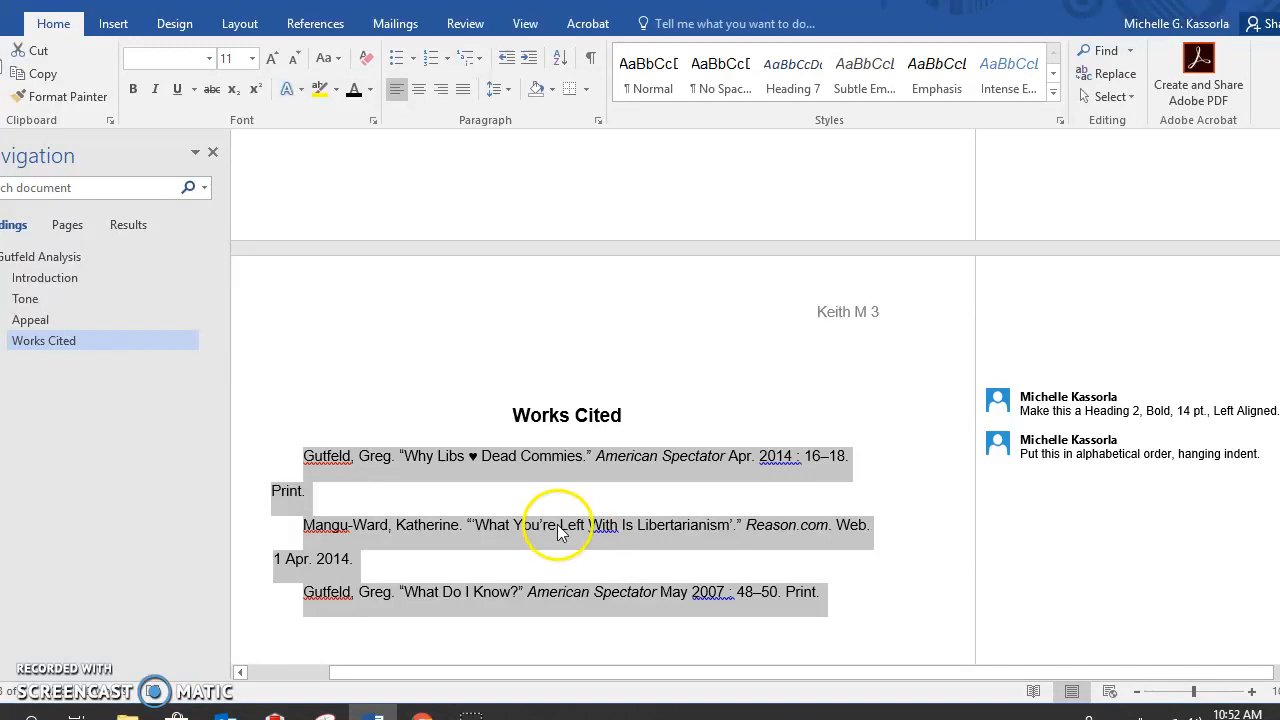
Step: Re-sort only the Works Cited entries, without the heading, as paragraphs by text in ascending order
drag(524, 438, 551, 583)
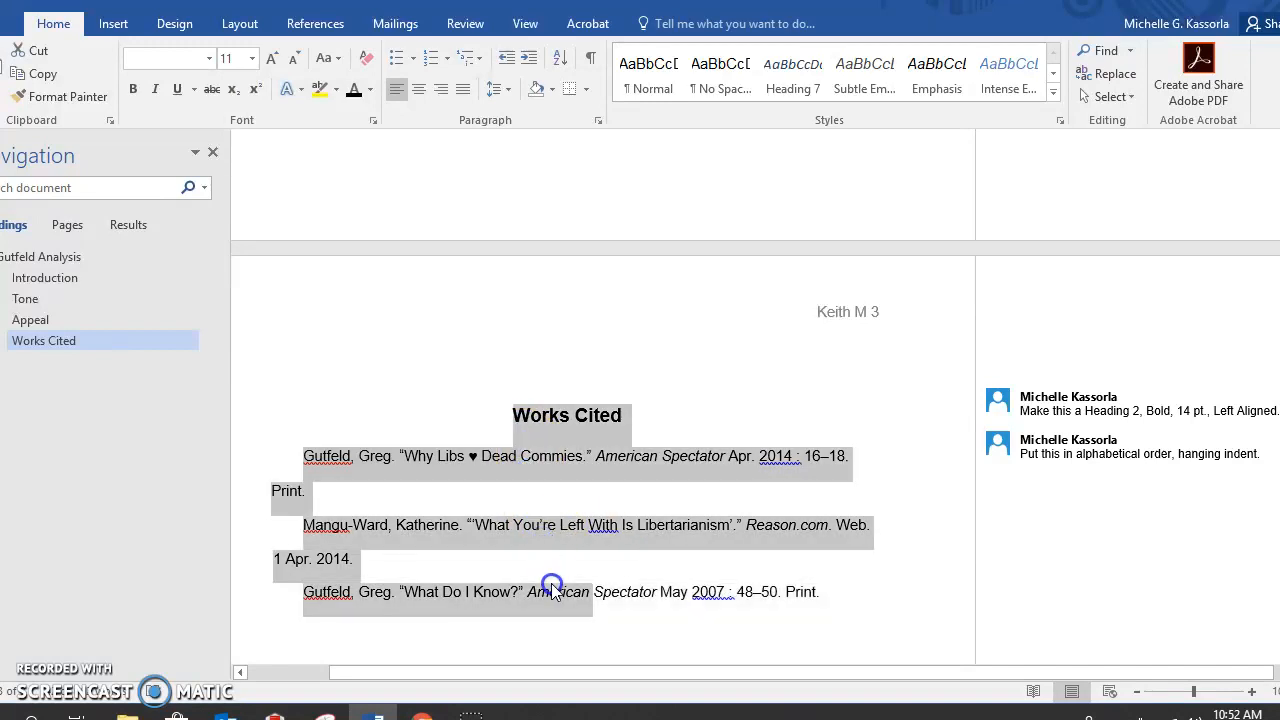
click(520, 458)
drag(483, 456, 510, 592)
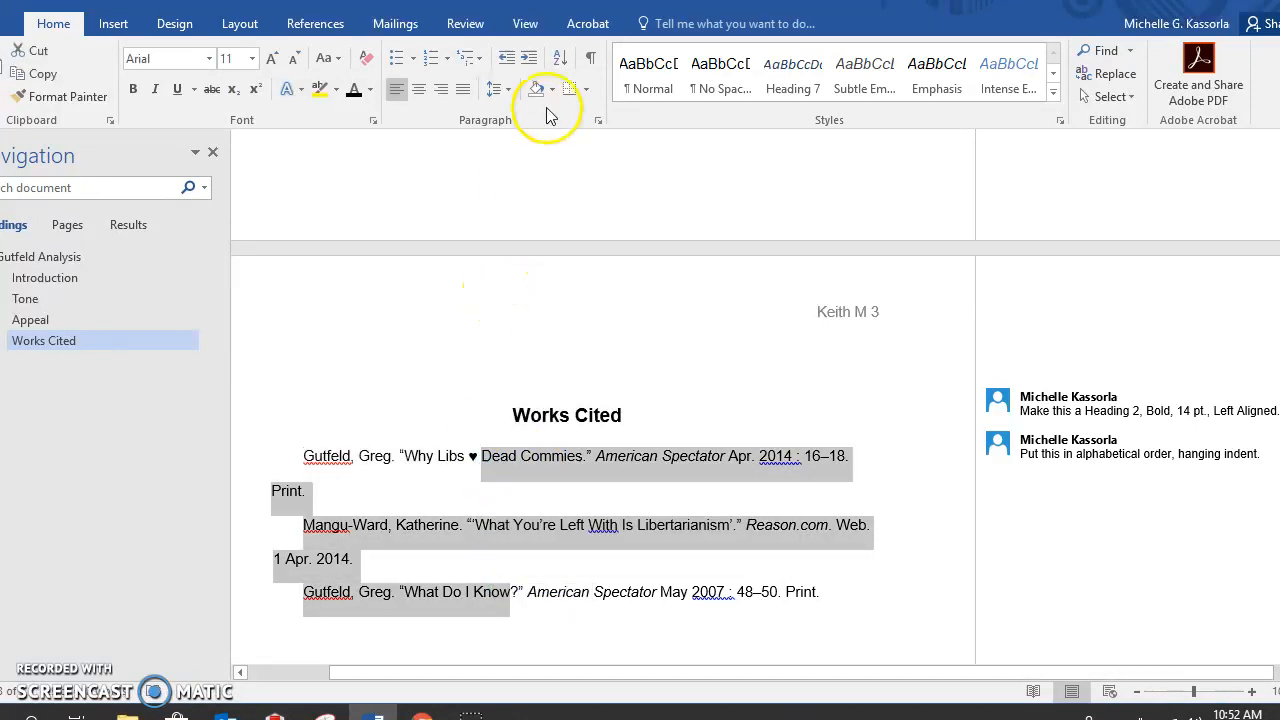
click(560, 58)
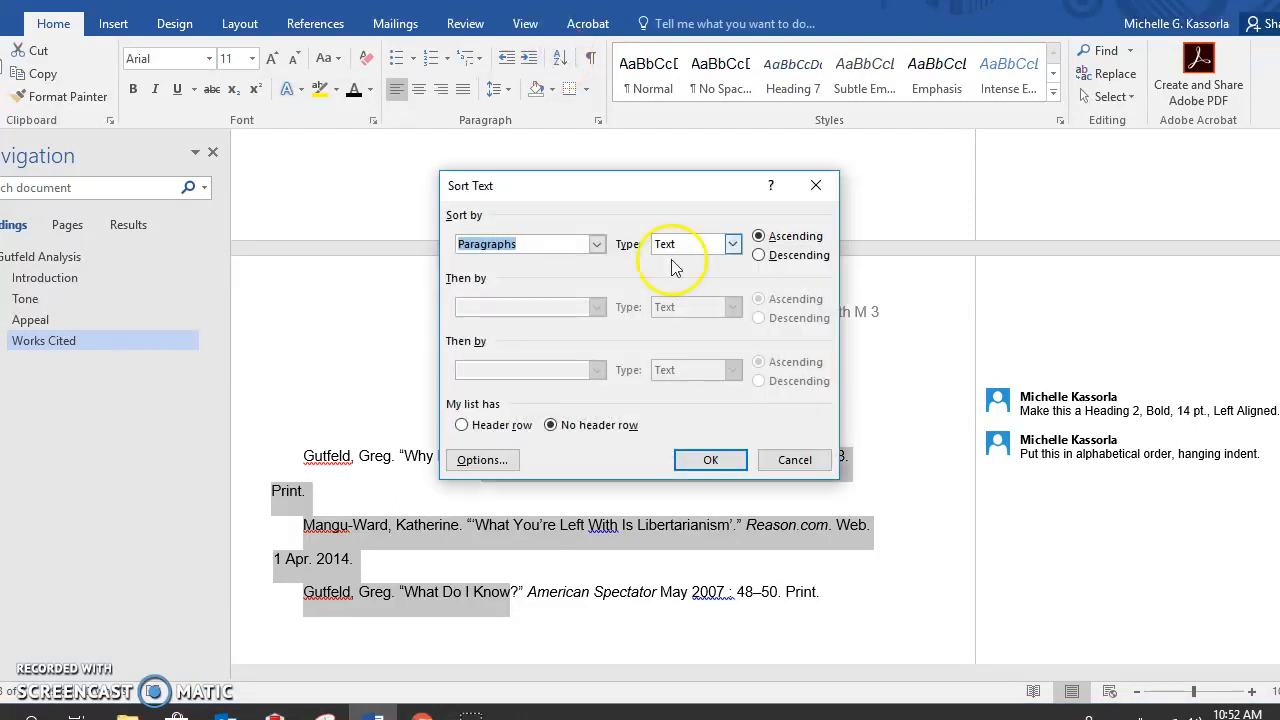
click(720, 461)
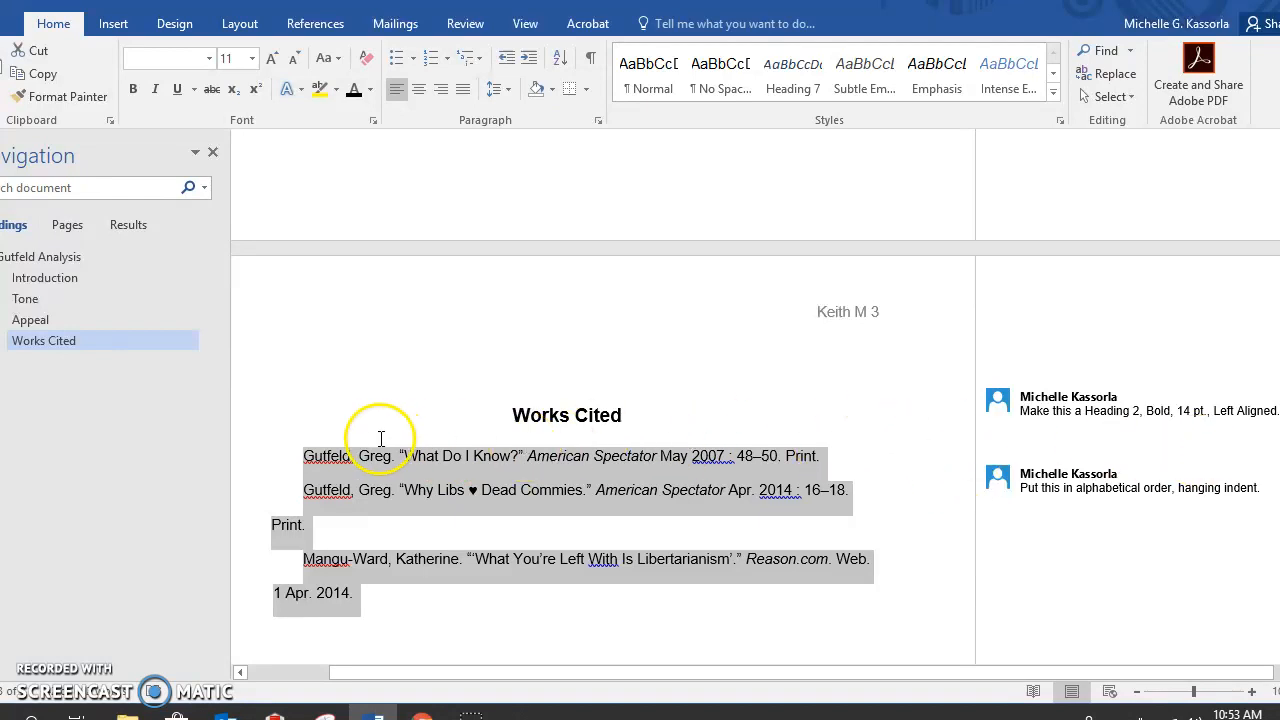
Step: Apply a 0.5" hanging indent to the three Works Cited entries
drag(374, 452, 300, 453)
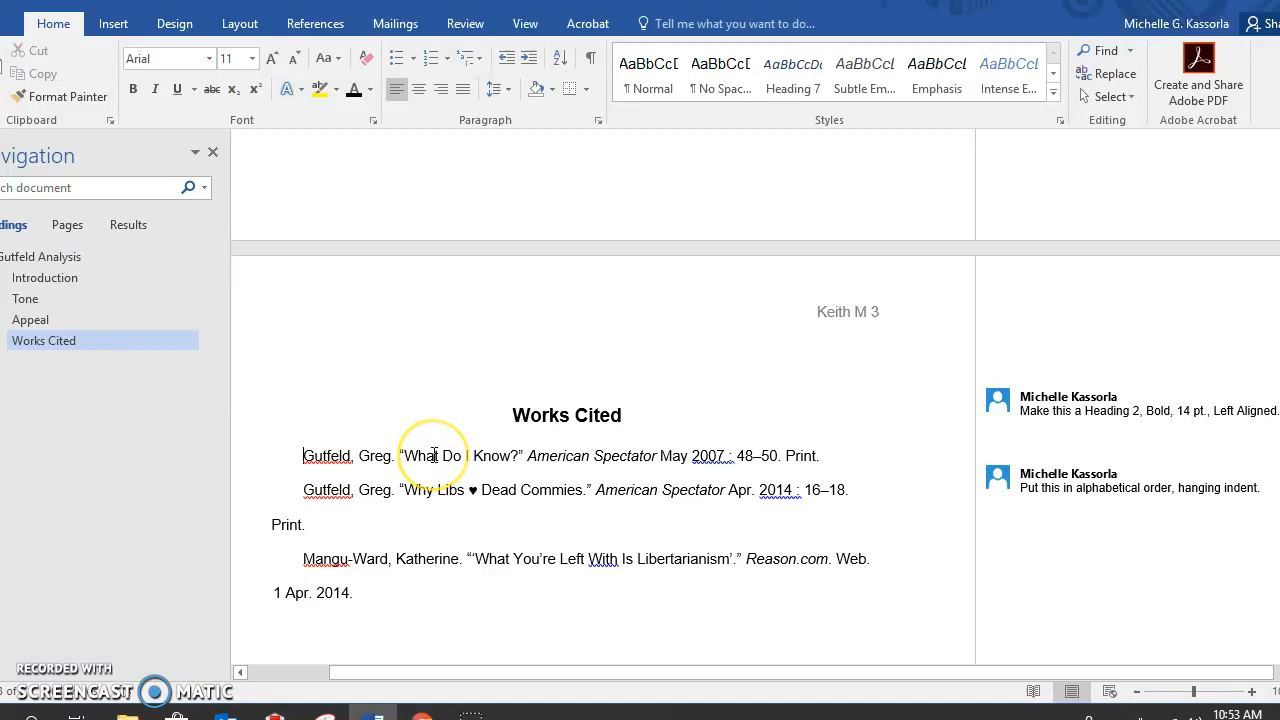
drag(432, 456, 464, 571)
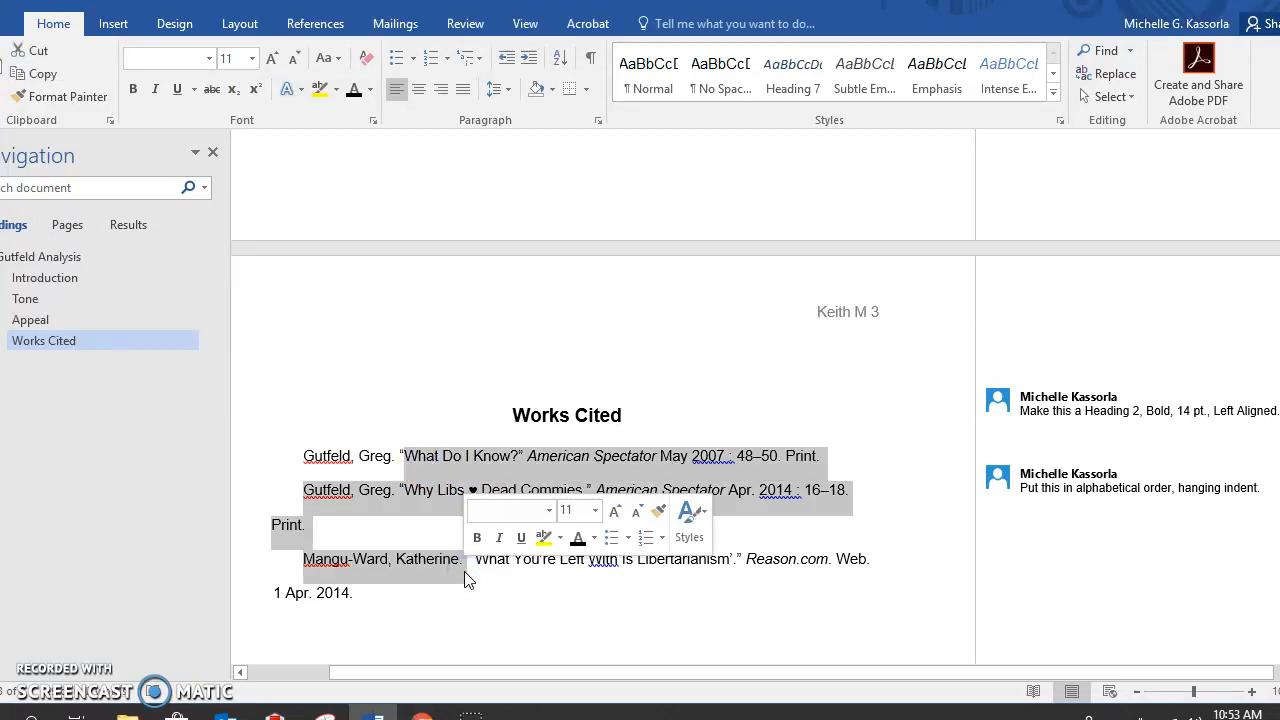
click(598, 122)
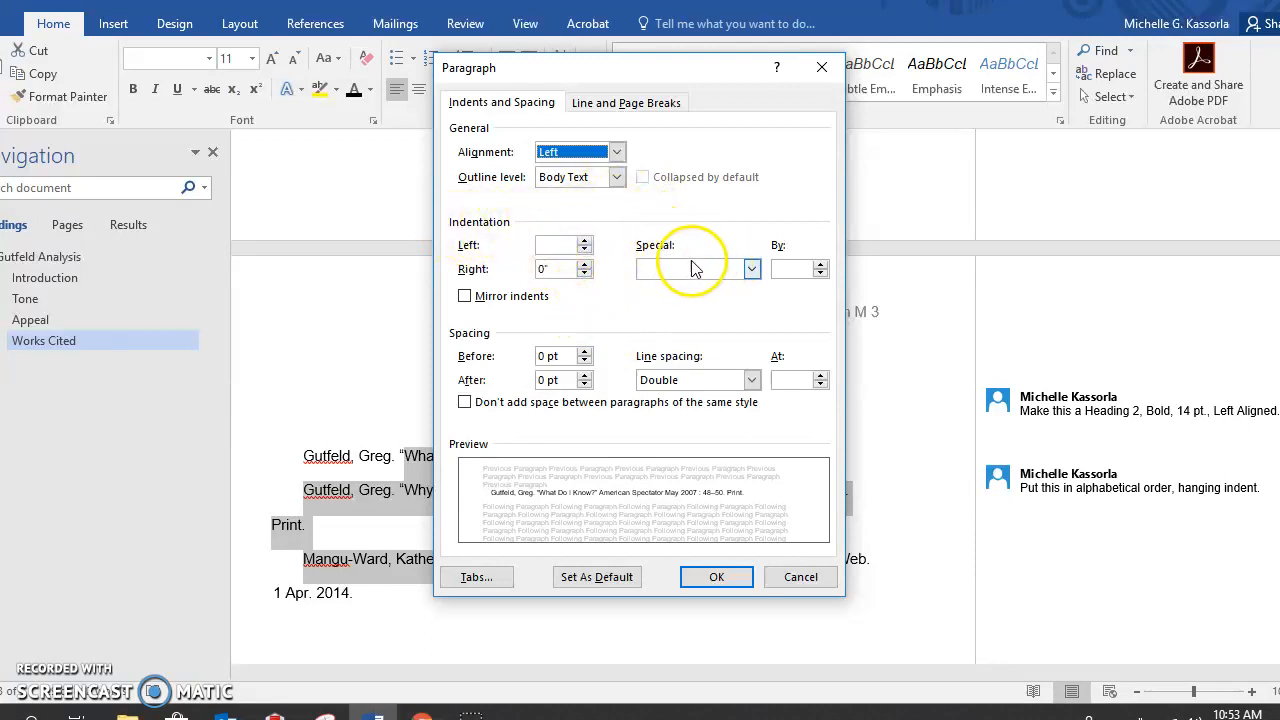
click(752, 270)
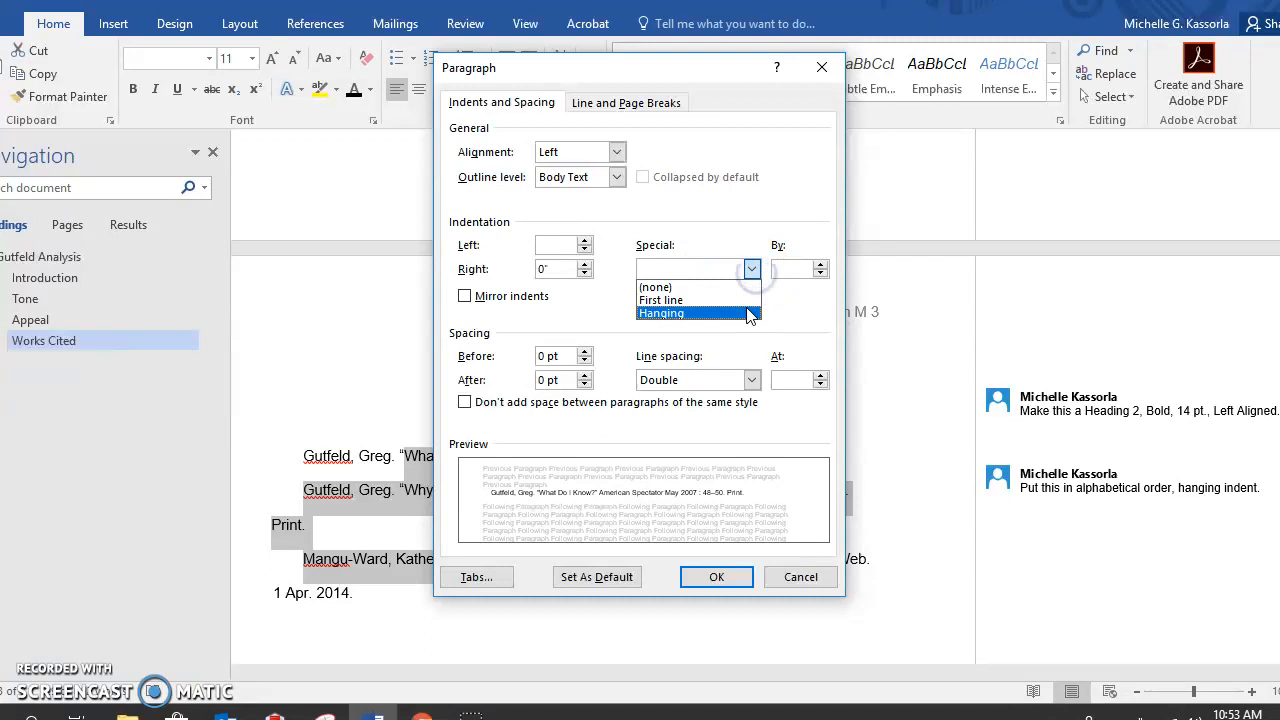
click(748, 313)
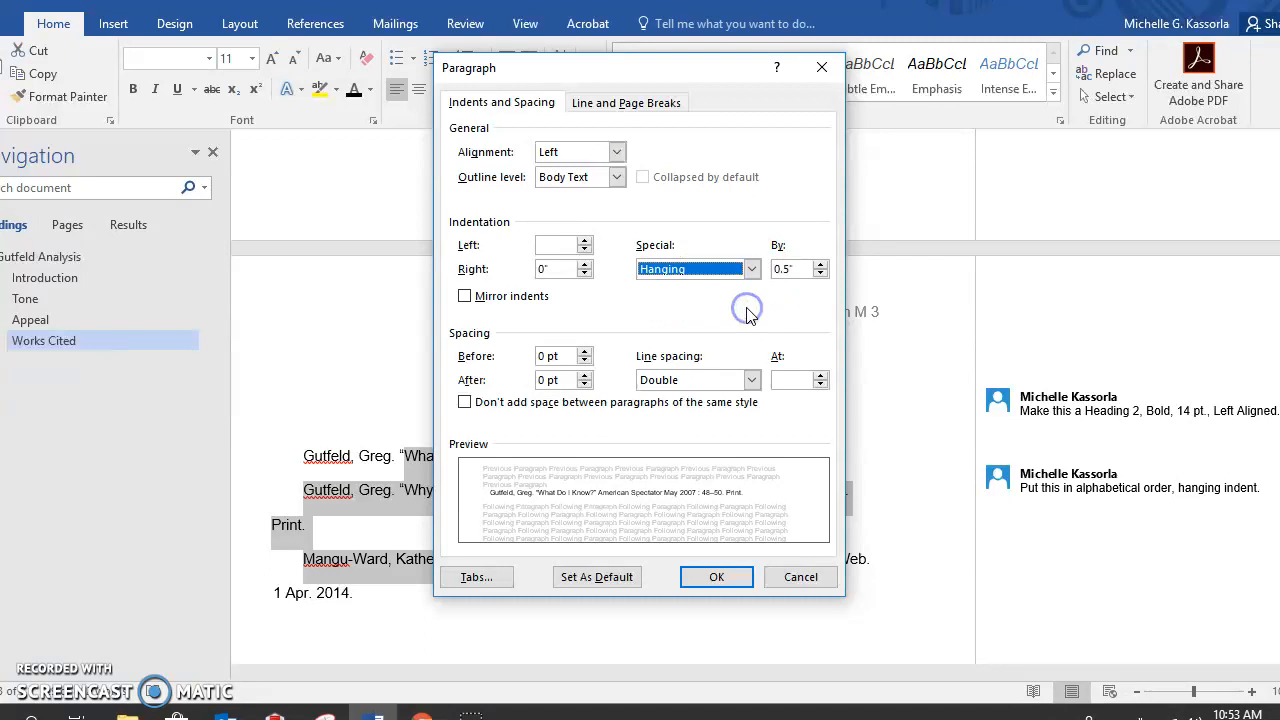
click(733, 580)
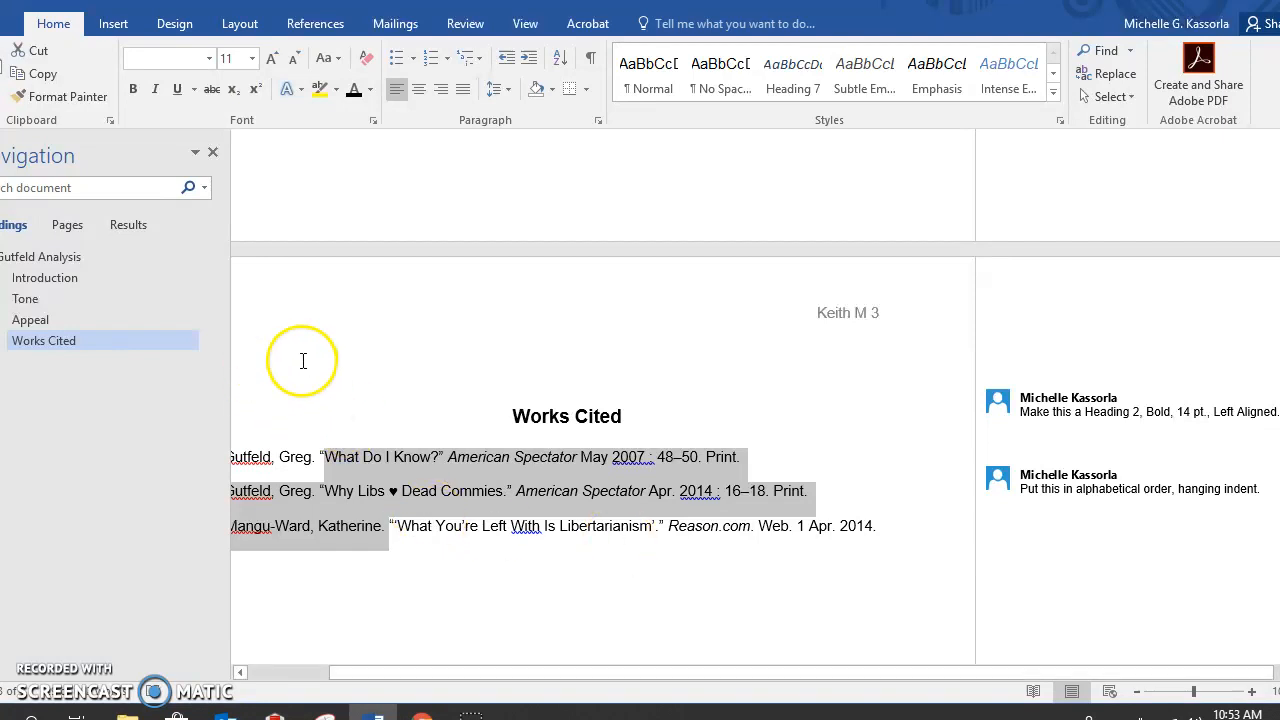
Step: Show the ruler and shift the Works Cited entries' indents so first lines start at the margin and continuation lines at 0.5"
click(525, 23)
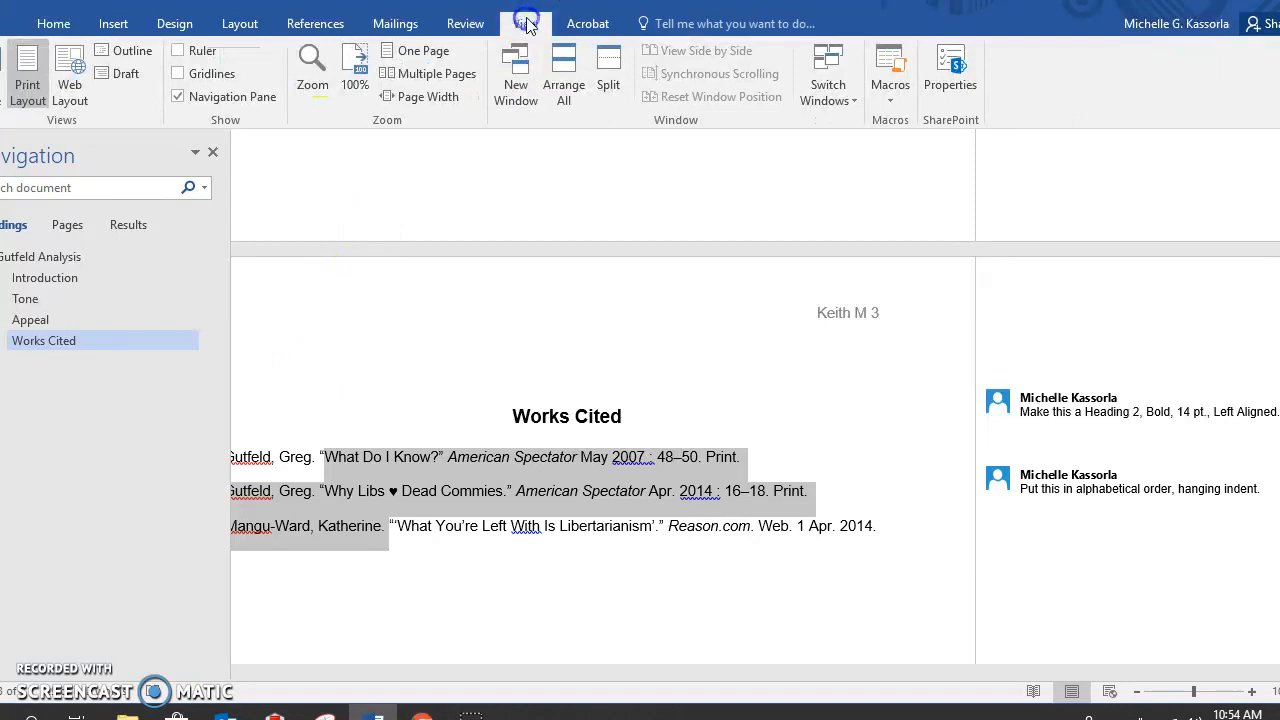
click(181, 51)
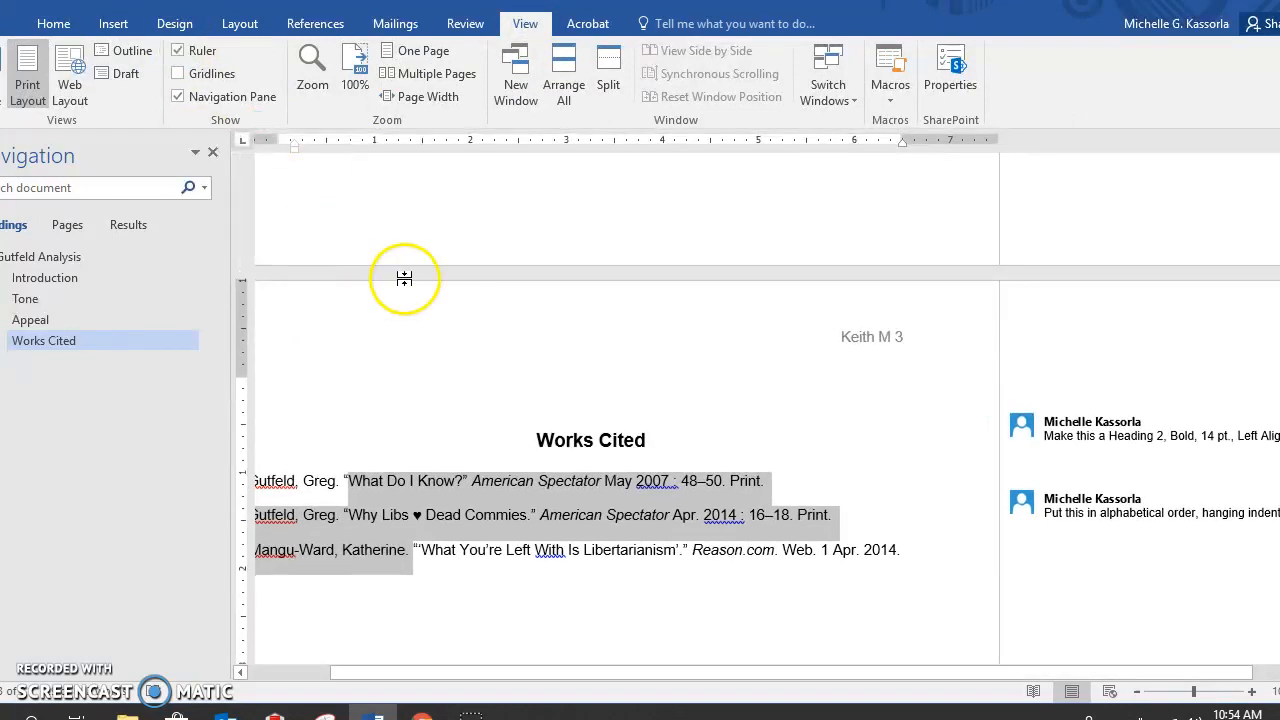
mouse_move(296, 152)
mouse_down()
mouse_move(343, 157)
mouse_move(327, 162)
mouse_up()
click(279, 143)
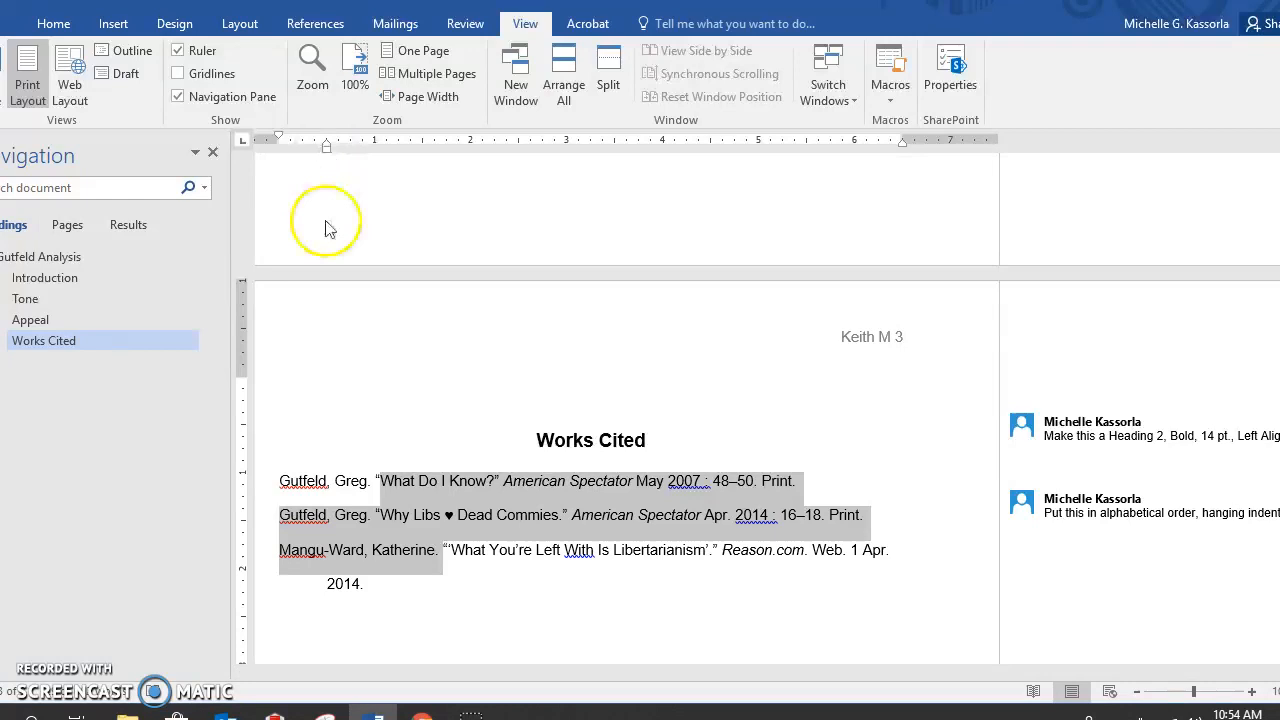
click(548, 613)
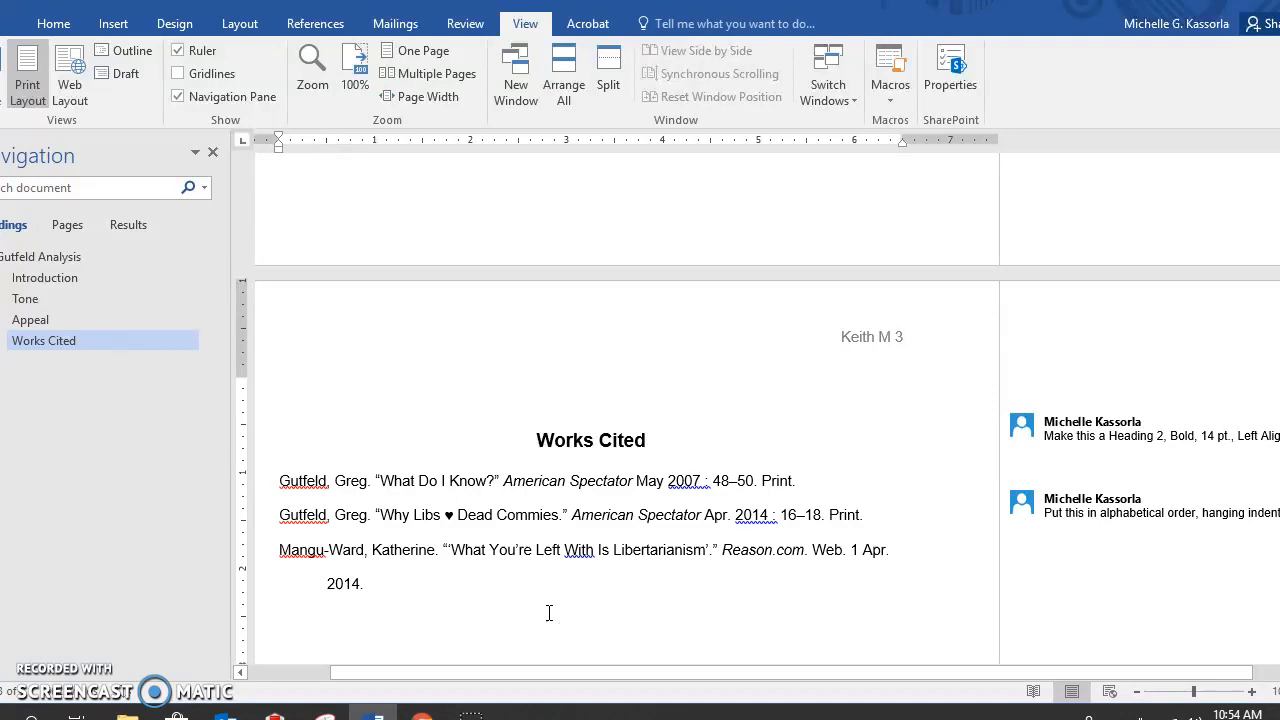
Step: Add a blank line above the "Gutfeld Analysis" title at the start of the document and place the cursor in it
scroll(548, 613, down, 2)
scroll(548, 613, up, 20)
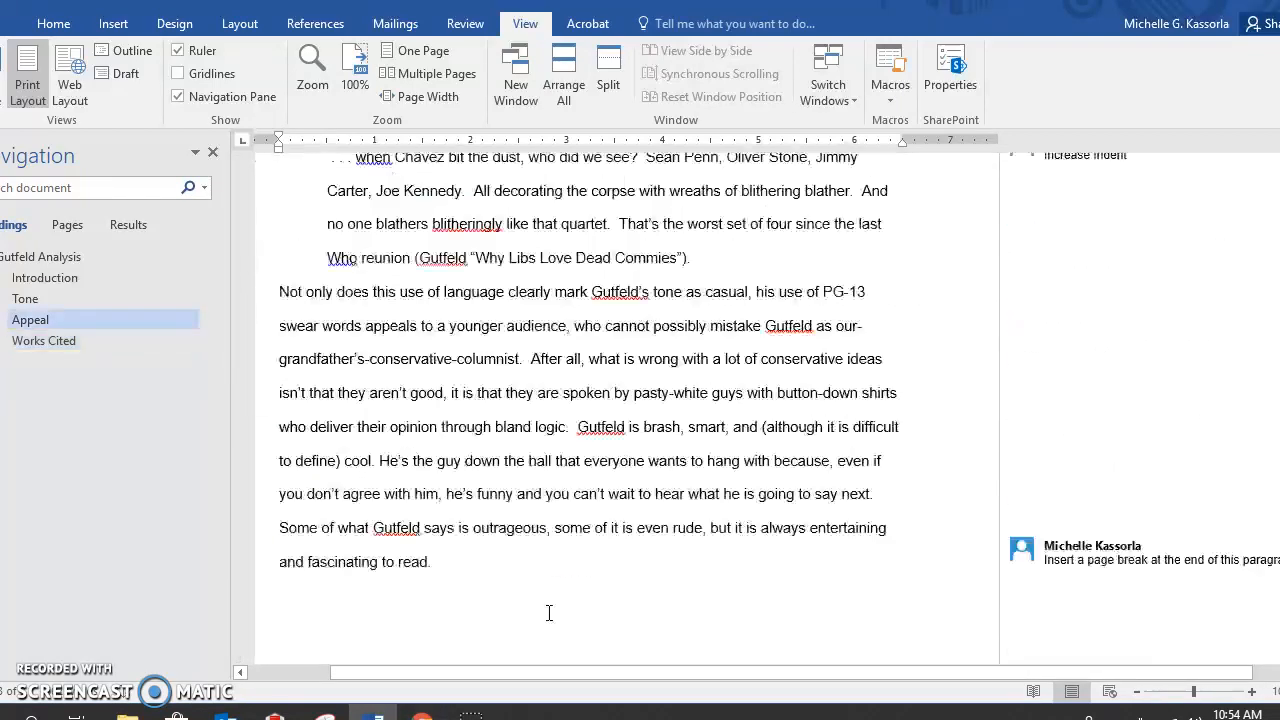
scroll(548, 613, up, 3)
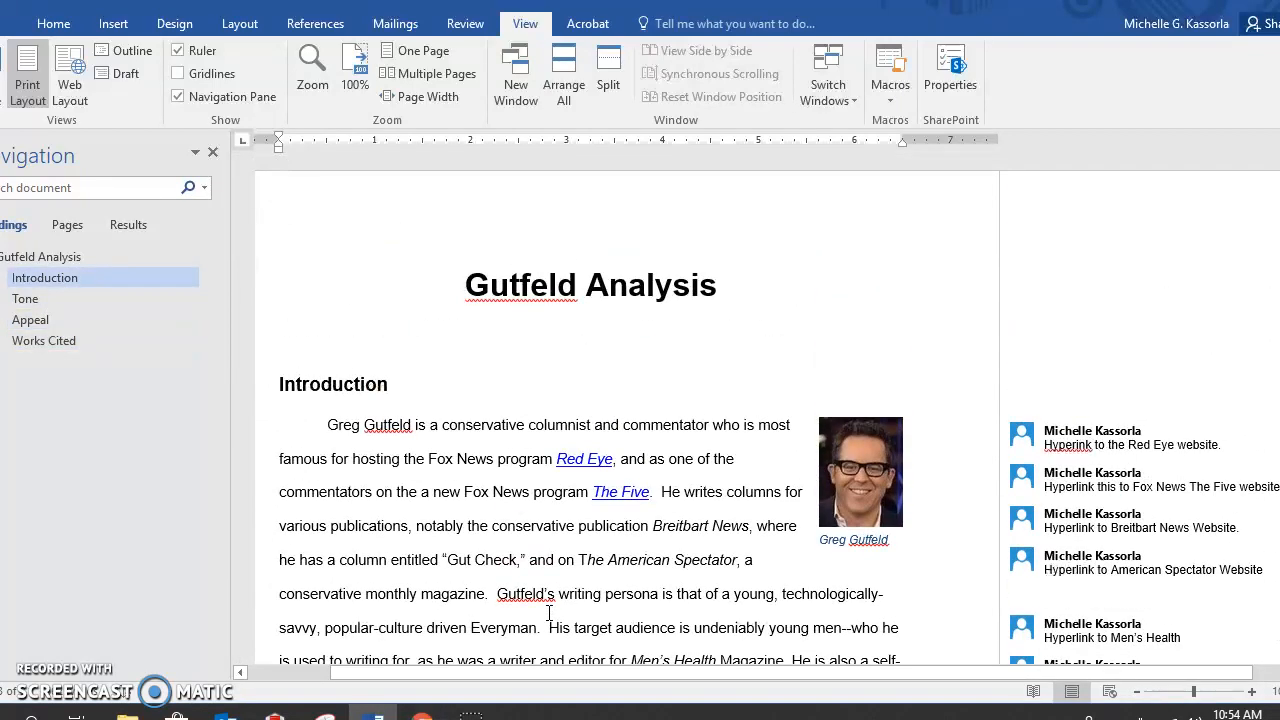
click(468, 284)
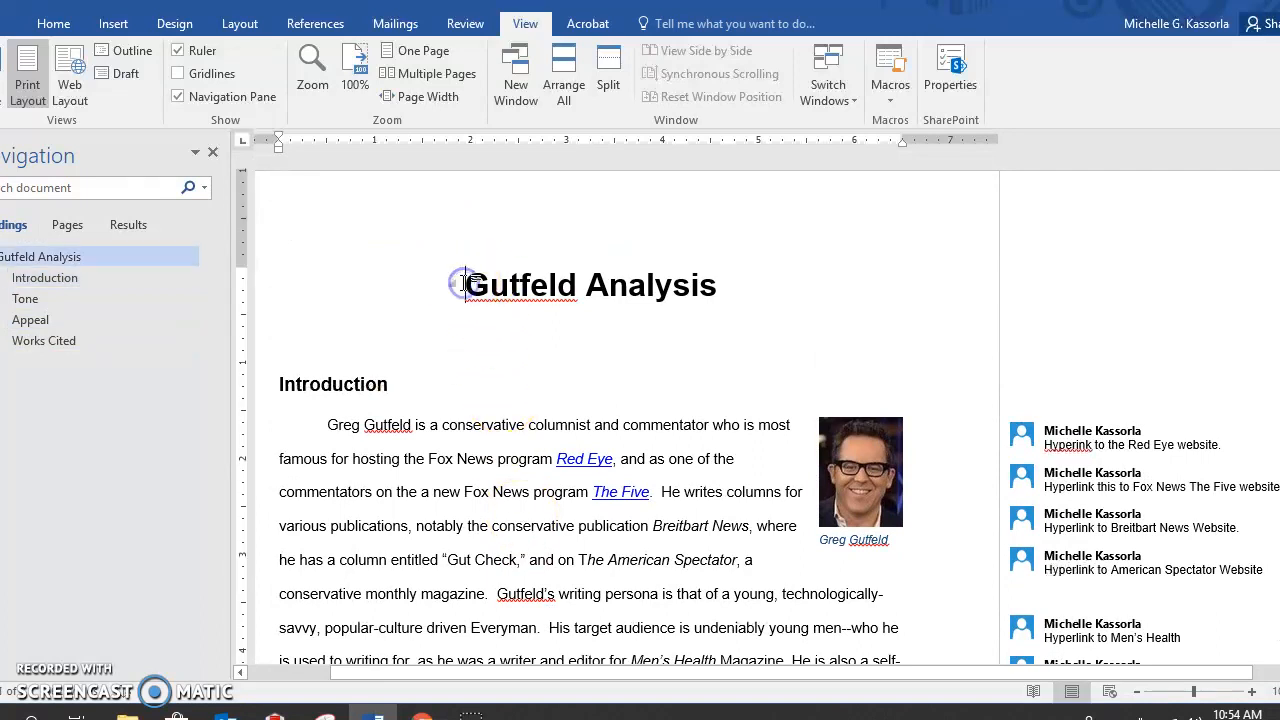
key(ctrl+Home)
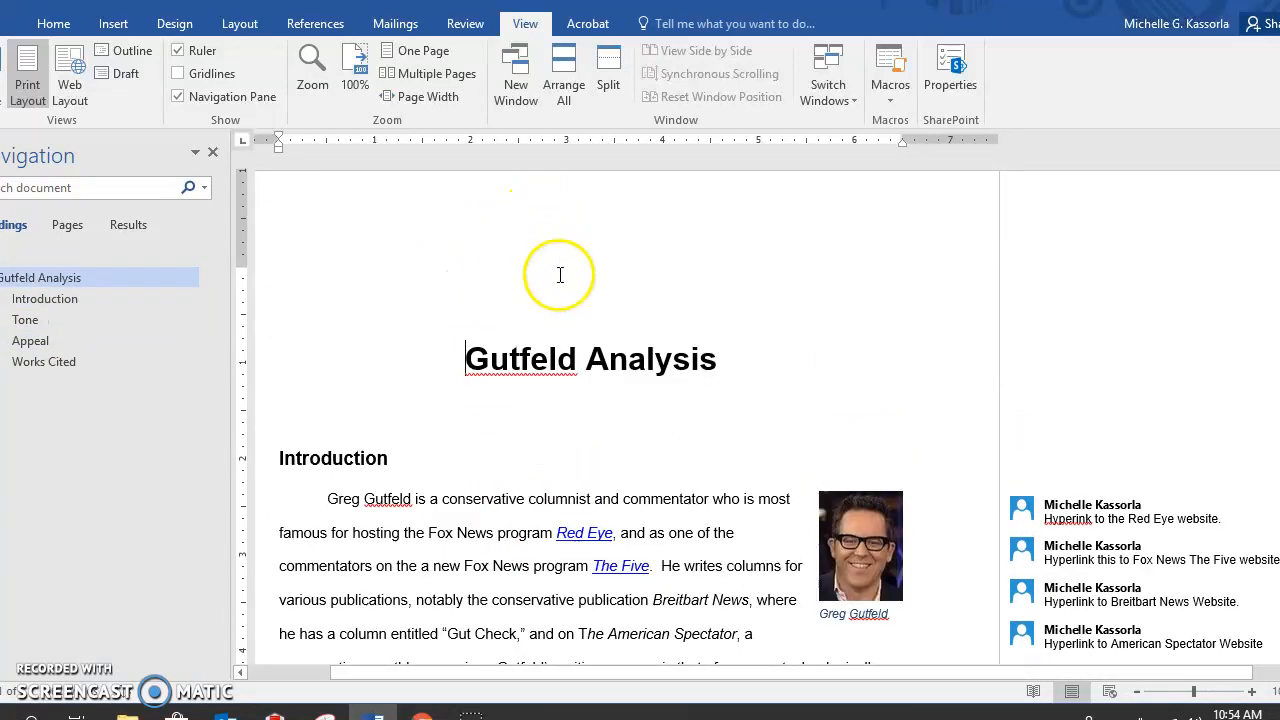
double_click(560, 275)
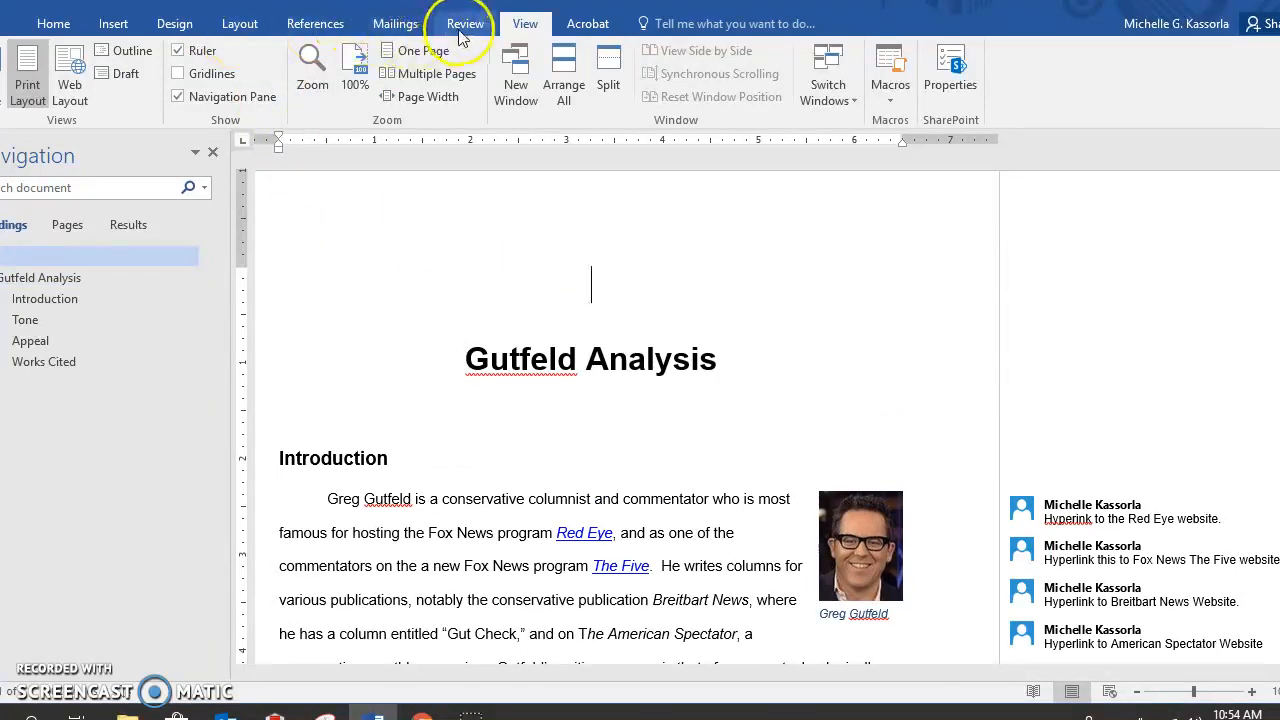
Step: Insert the built-in Automatic Table 1 table of contents on the blank line above the title
click(337, 28)
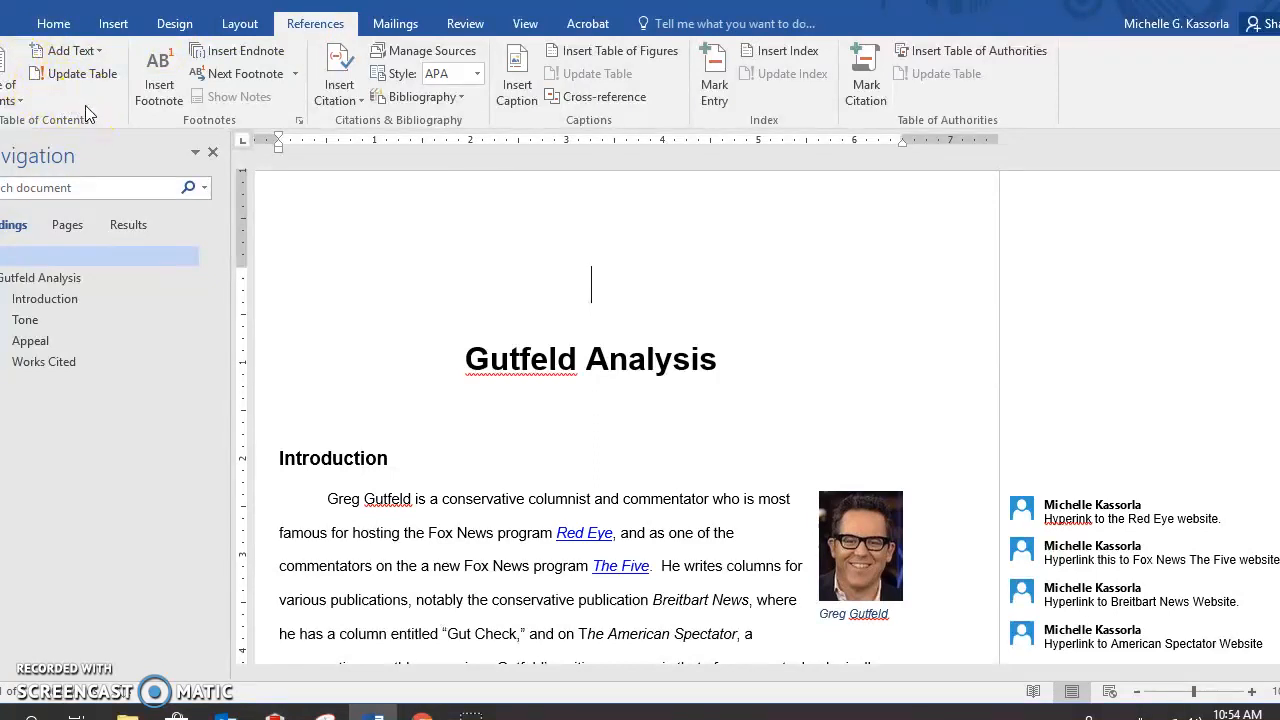
click(13, 93)
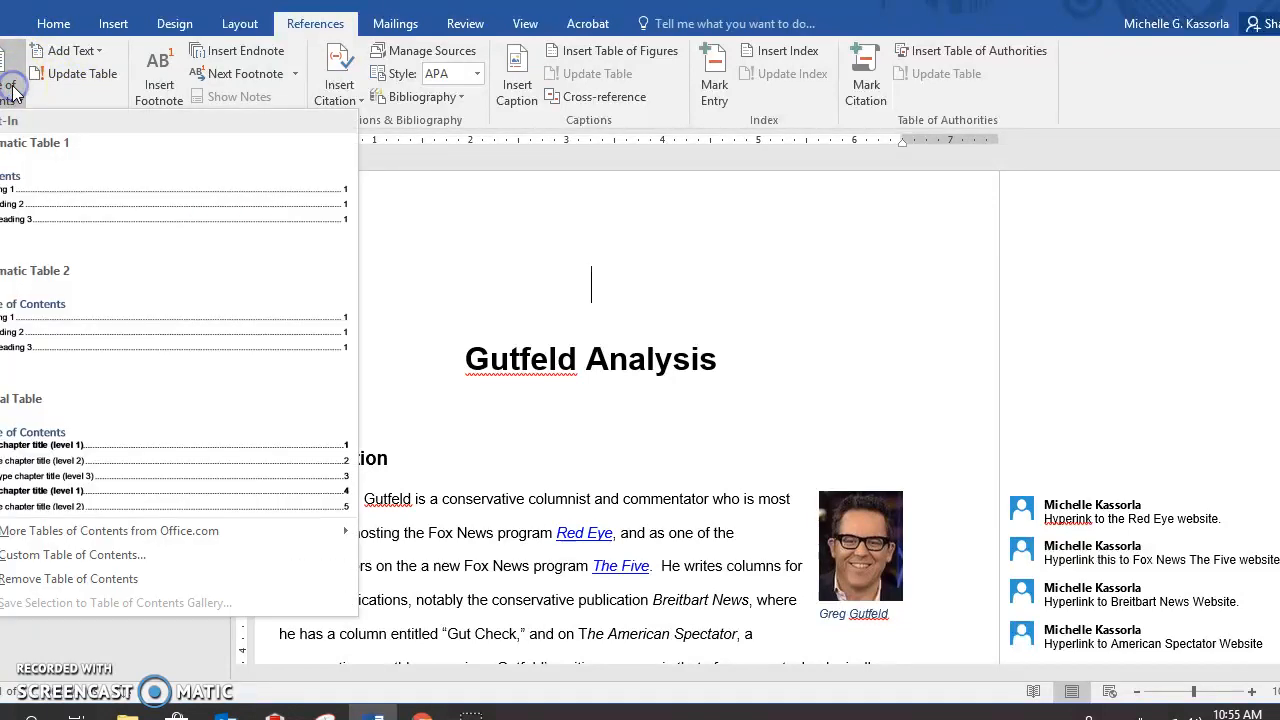
click(72, 201)
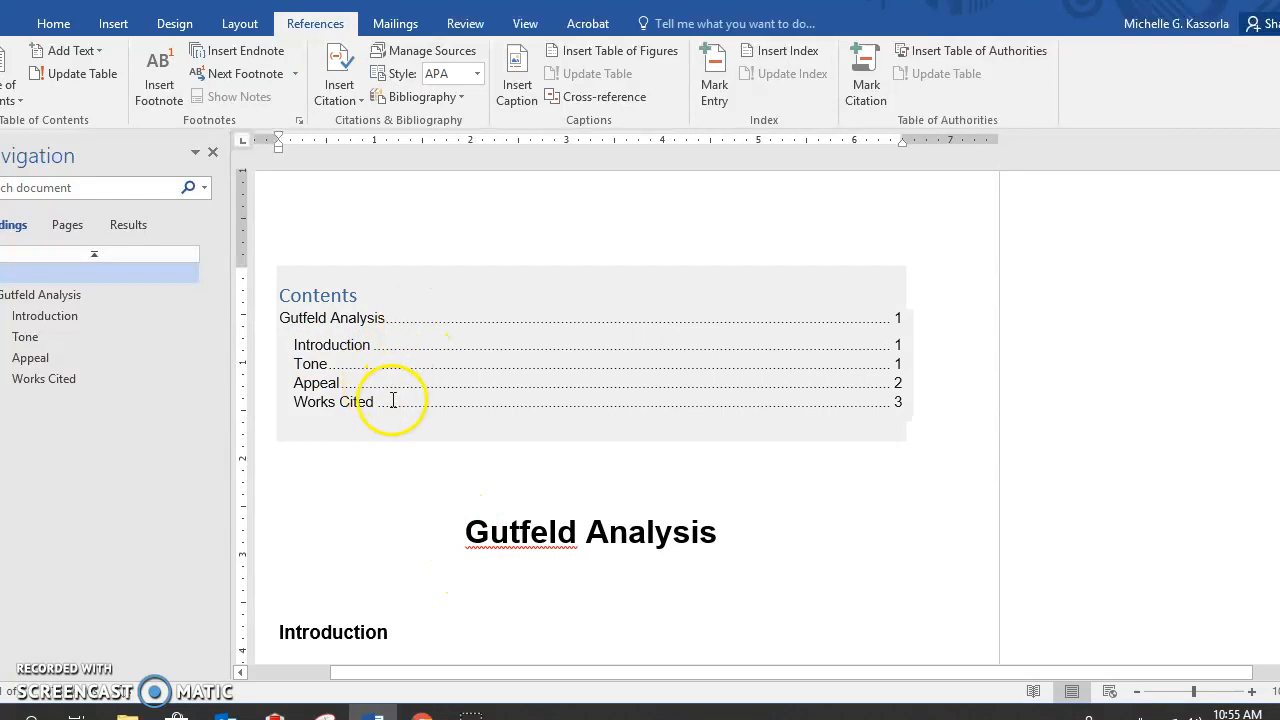
Step: Insert a page break before the "Gutfeld Analysis" title so the table of contents stands on its own page
click(466, 531)
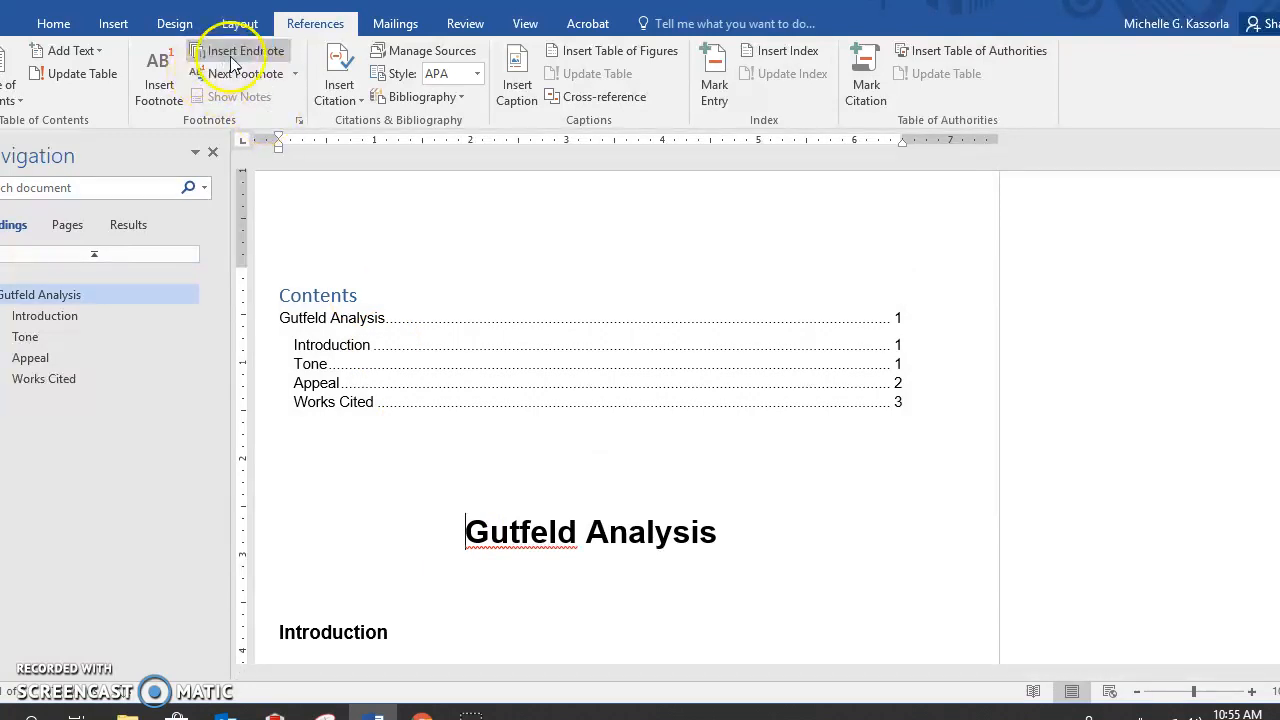
click(113, 28)
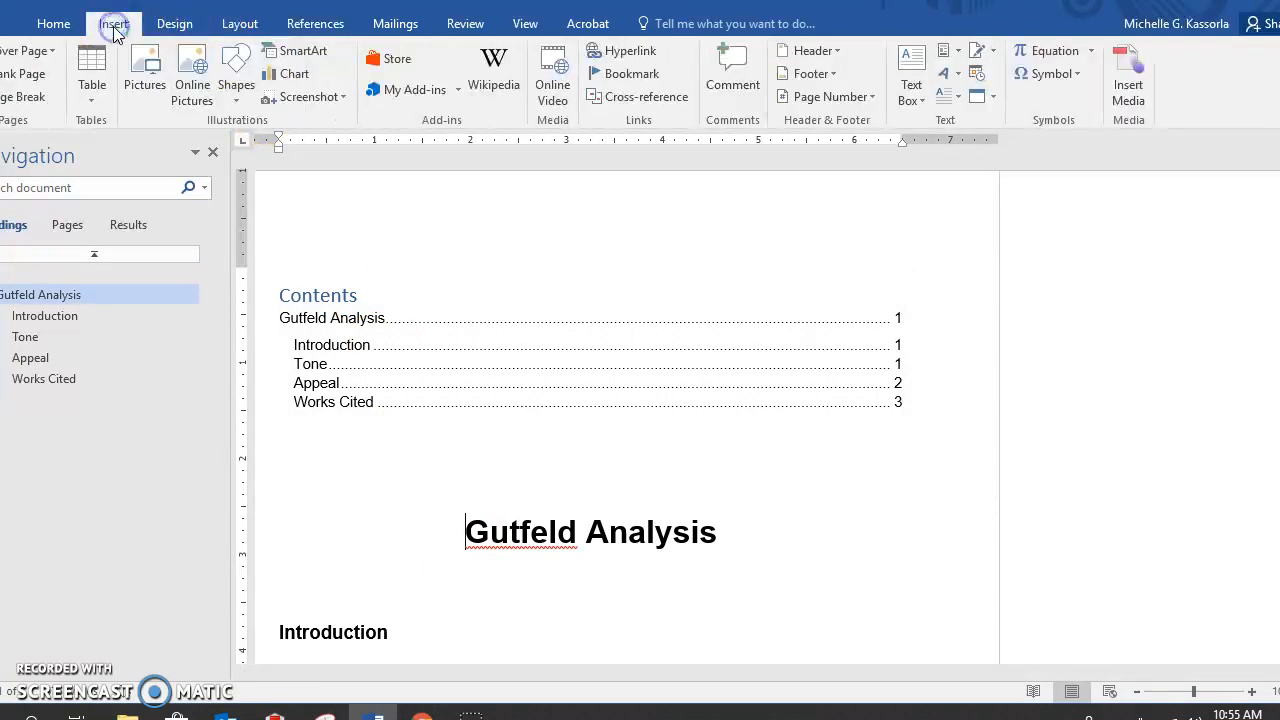
click(30, 97)
scroll(588, 555, down, 3)
scroll(588, 550, up, 5)
scroll(588, 548, up, 3)
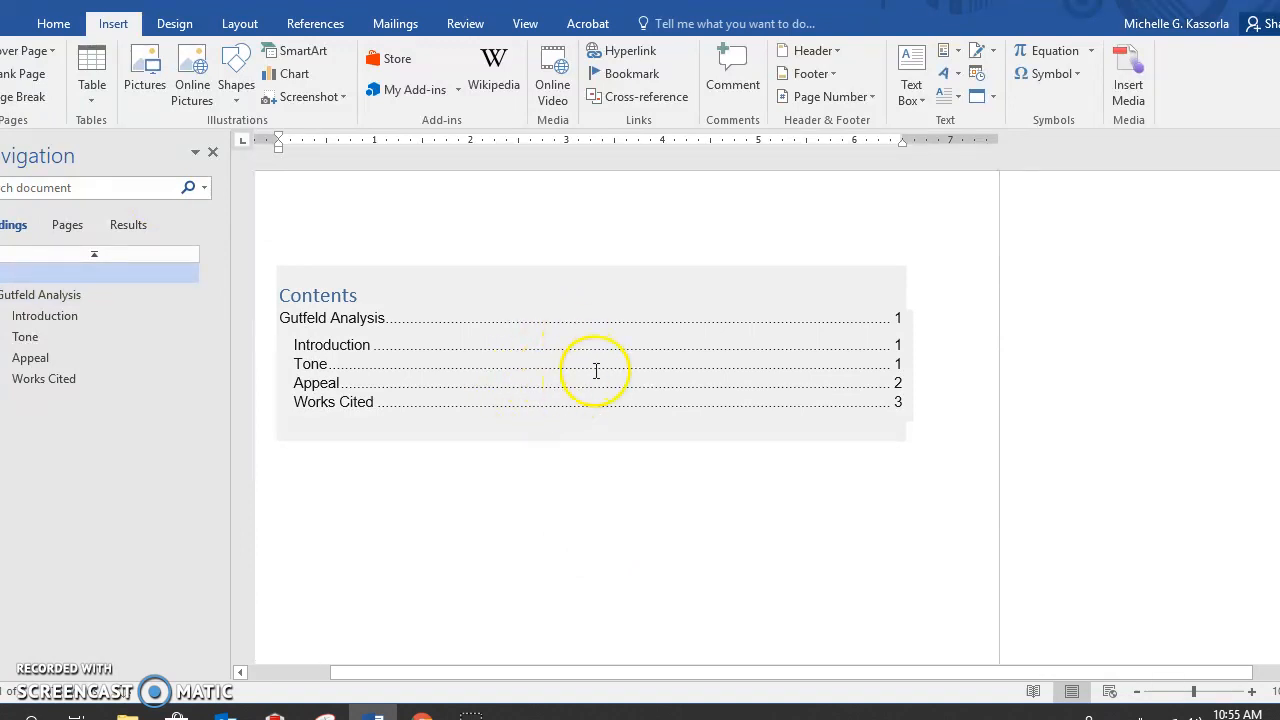
Step: Update the table of contents to reflect the new page numbering
scroll(663, 591, down, 5)
scroll(660, 598, down, 3)
scroll(660, 594, up, 3)
scroll(660, 594, up, 5)
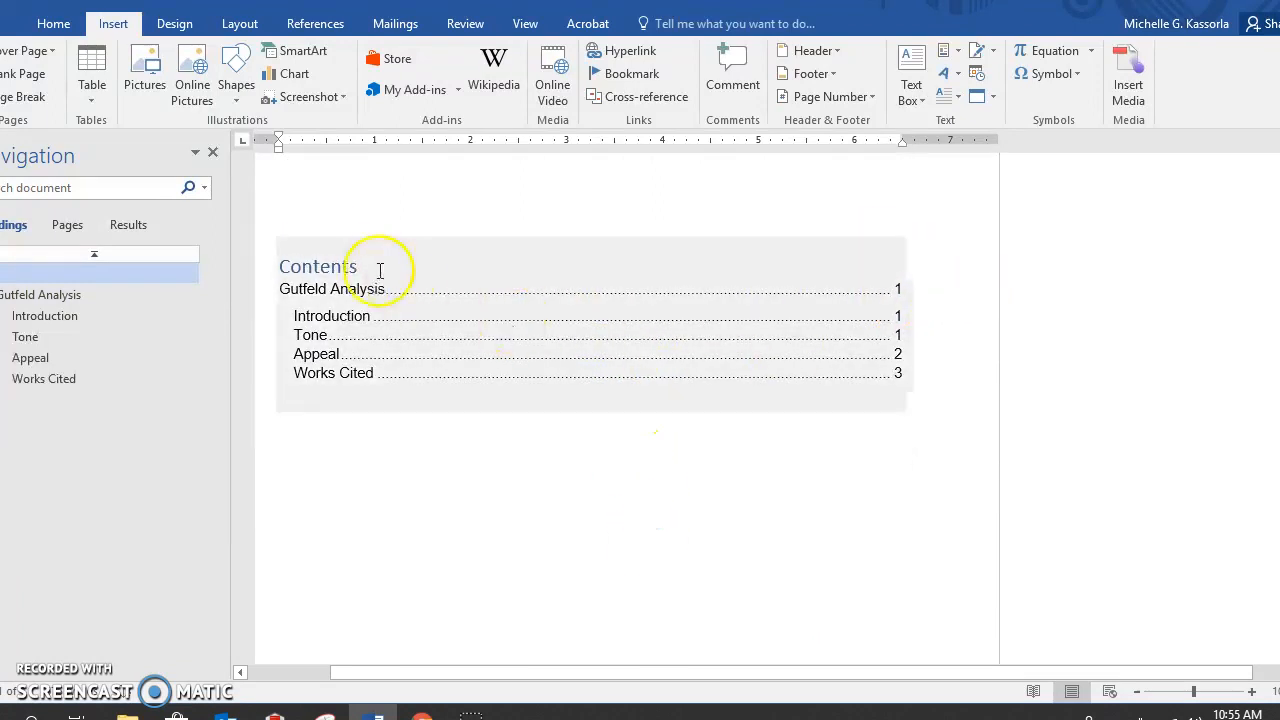
click(323, 265)
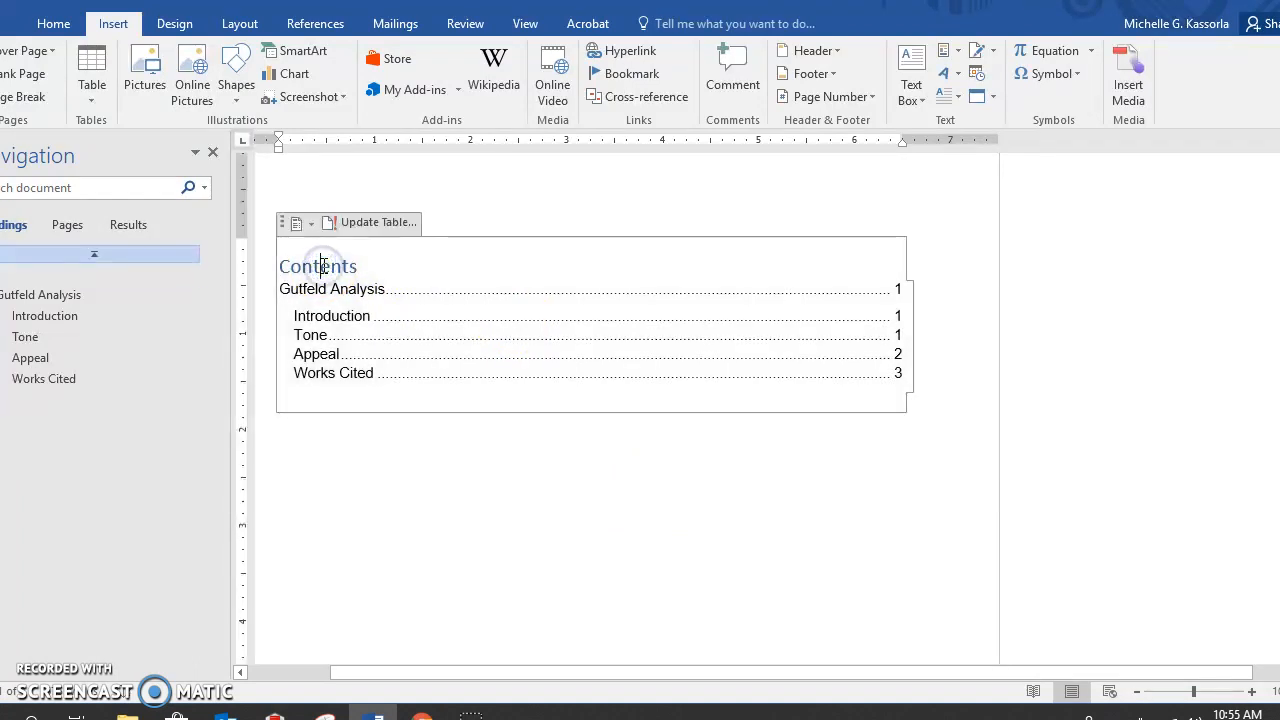
click(356, 222)
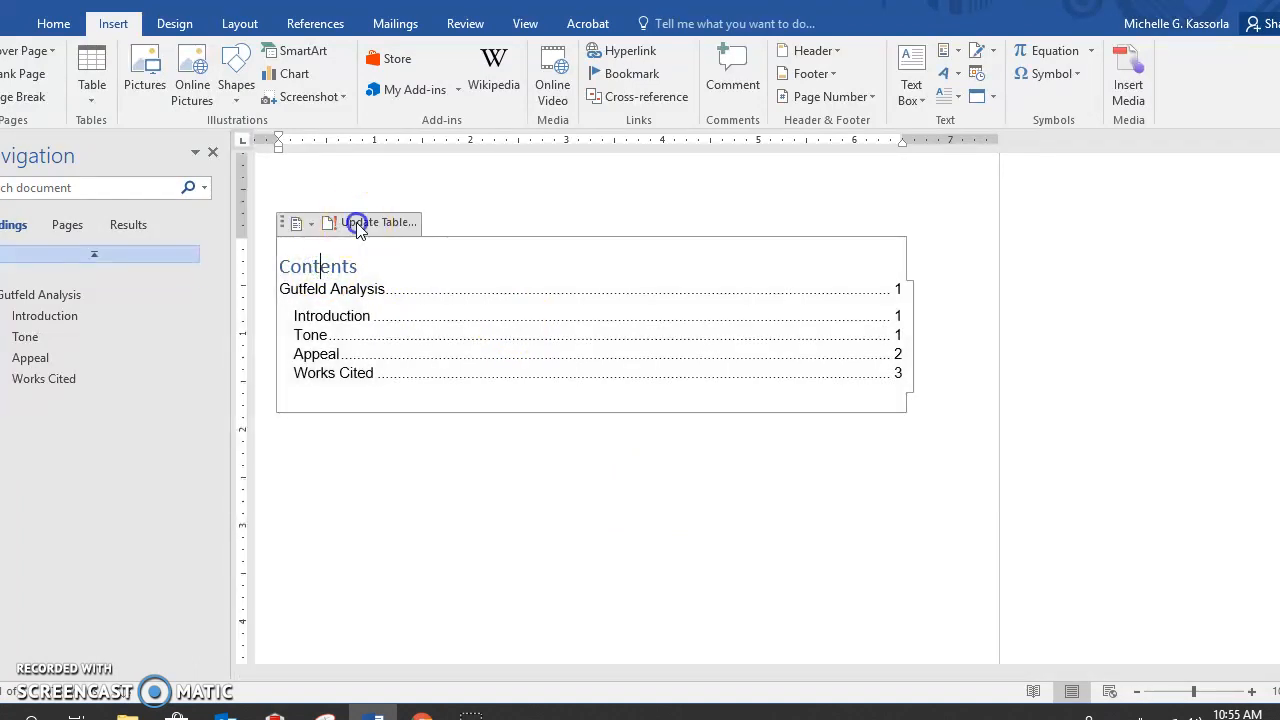
click(650, 377)
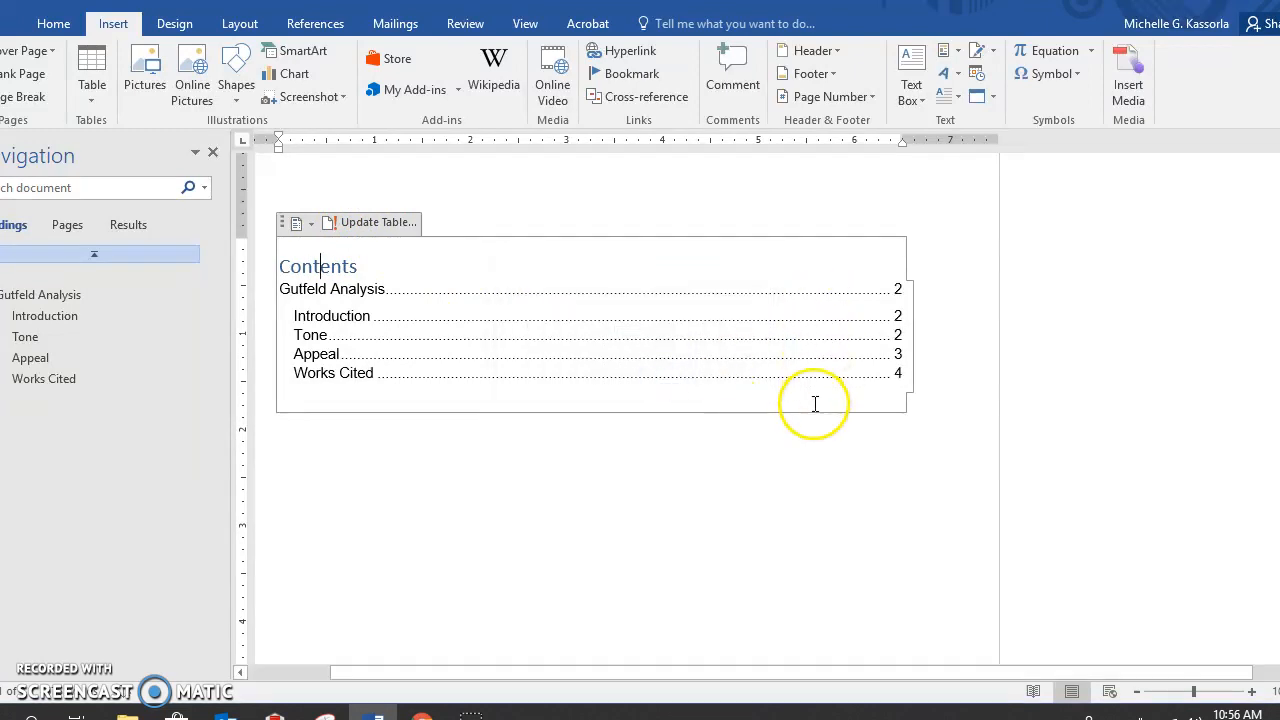
Step: Delete all review comments in the document
click(762, 515)
scroll(762, 515, down, 10)
scroll(764, 515, down, 3)
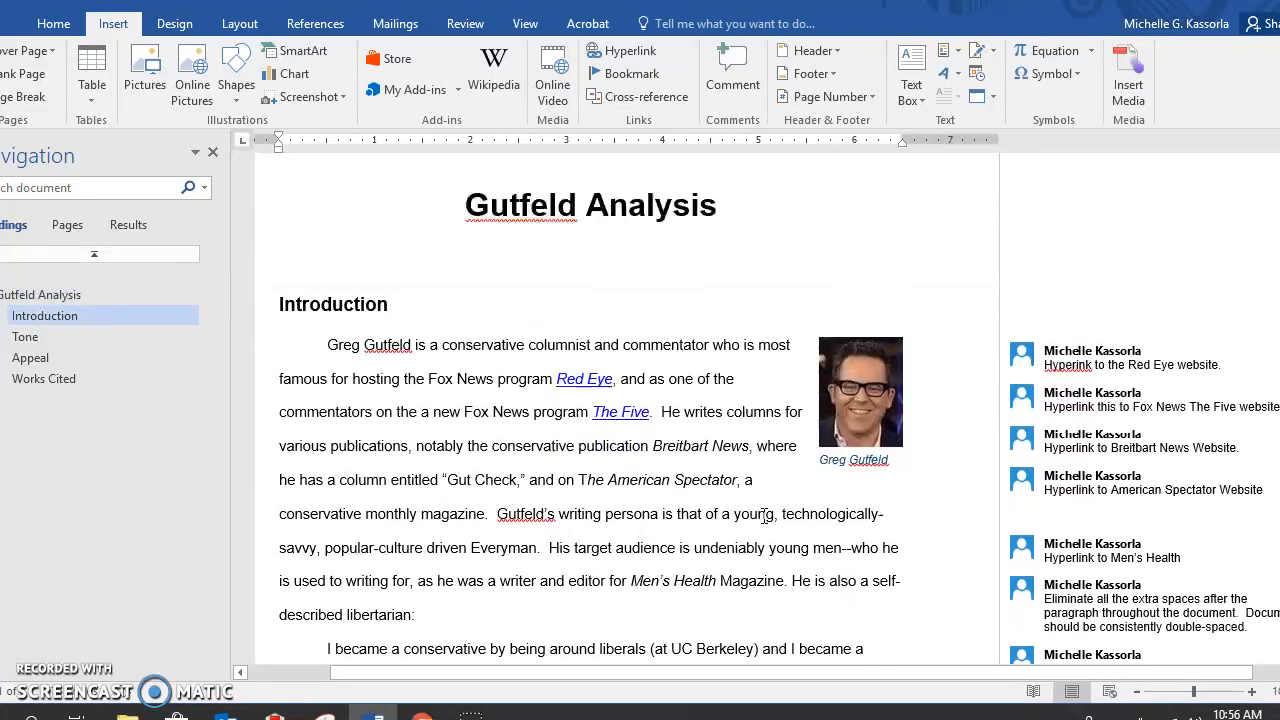
click(745, 475)
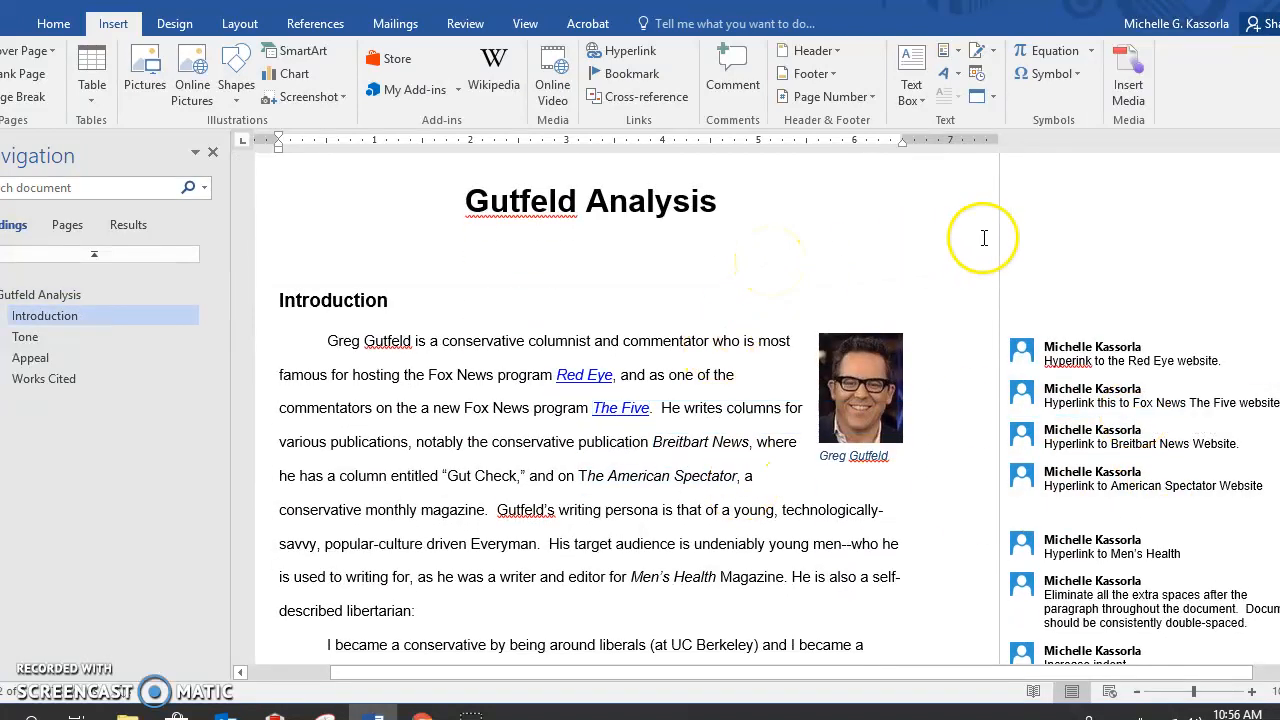
click(1078, 350)
triple_click(1078, 352)
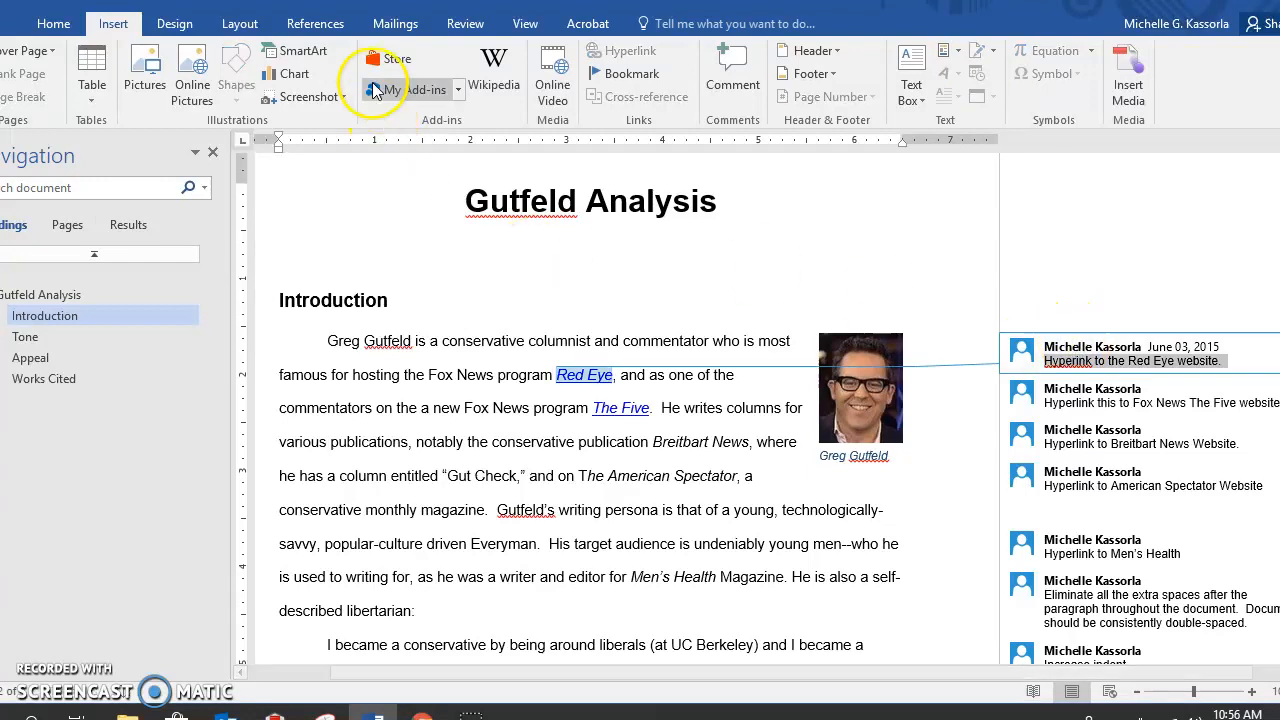
click(462, 25)
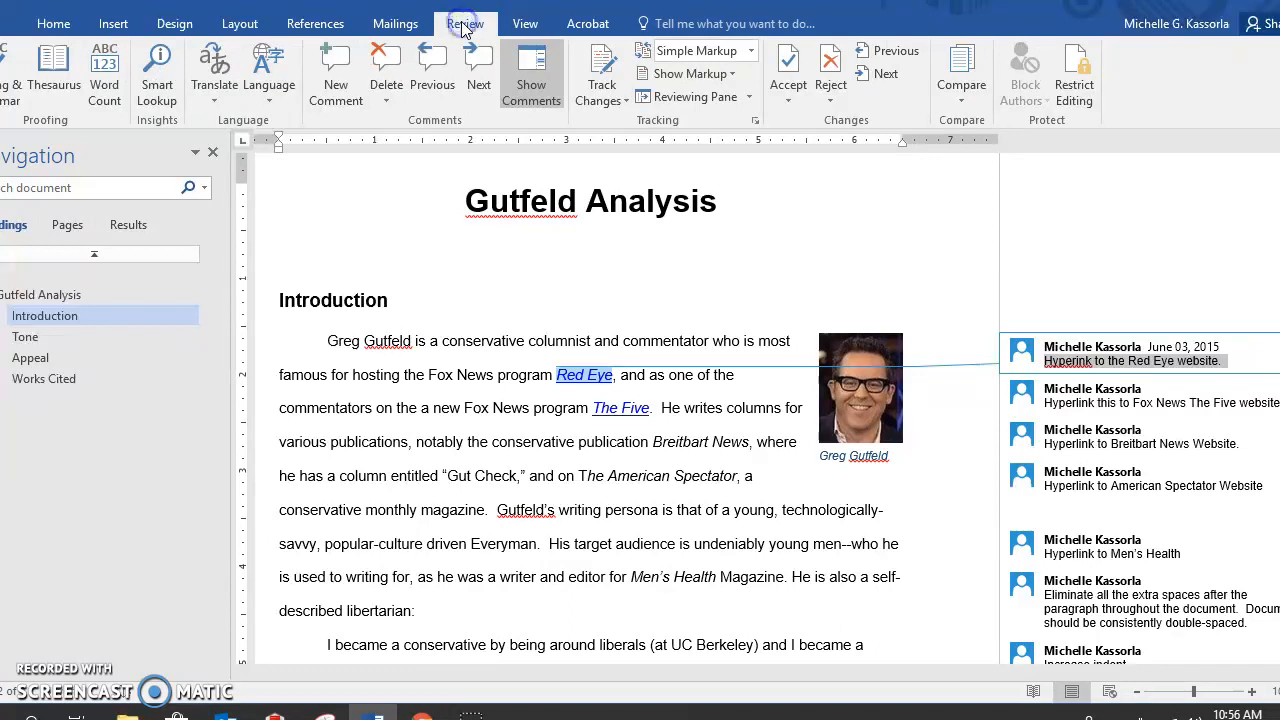
click(387, 110)
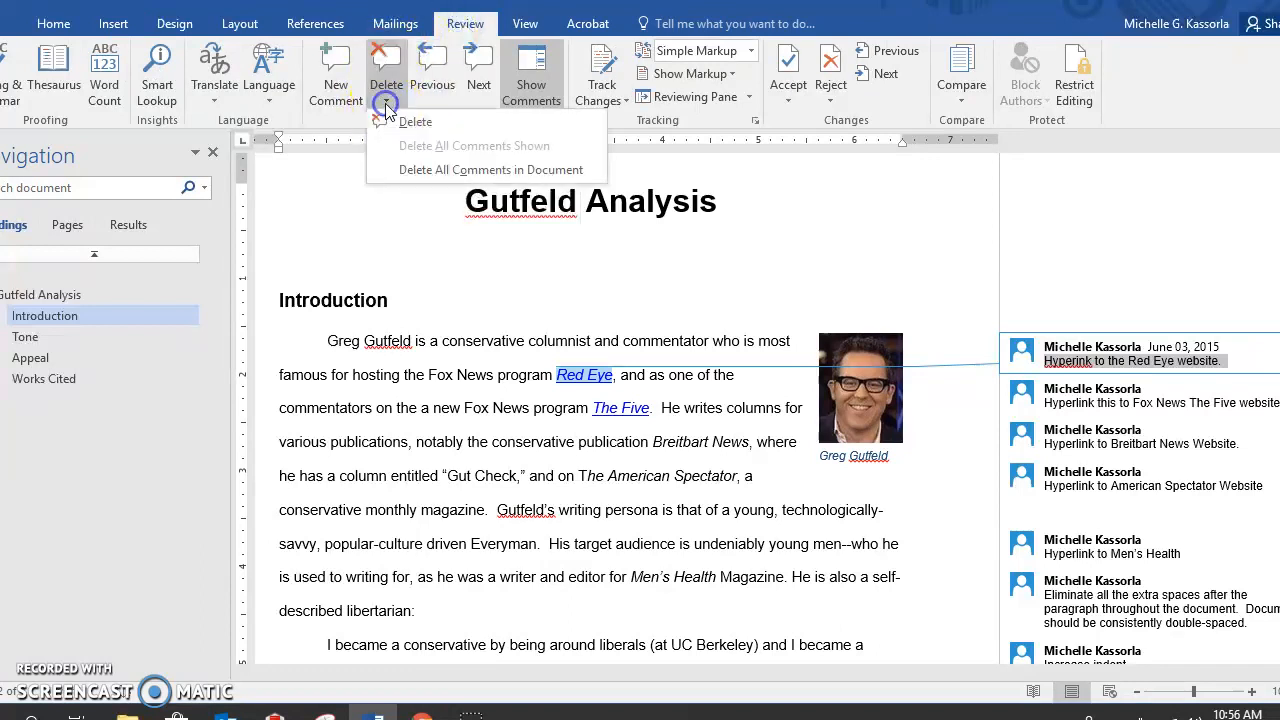
click(430, 174)
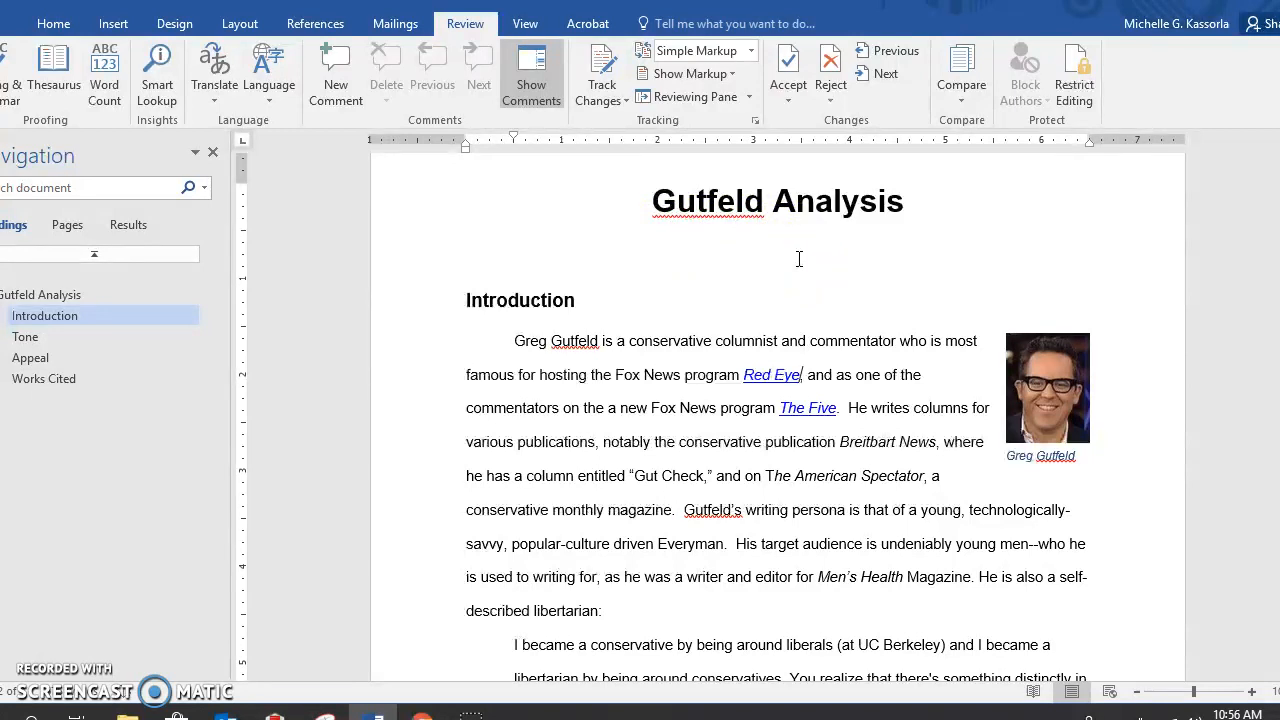
Step: Review the cleaned document's layout from the Introduction through the Works Cited page and back to the title
scroll(799, 259, down, 15)
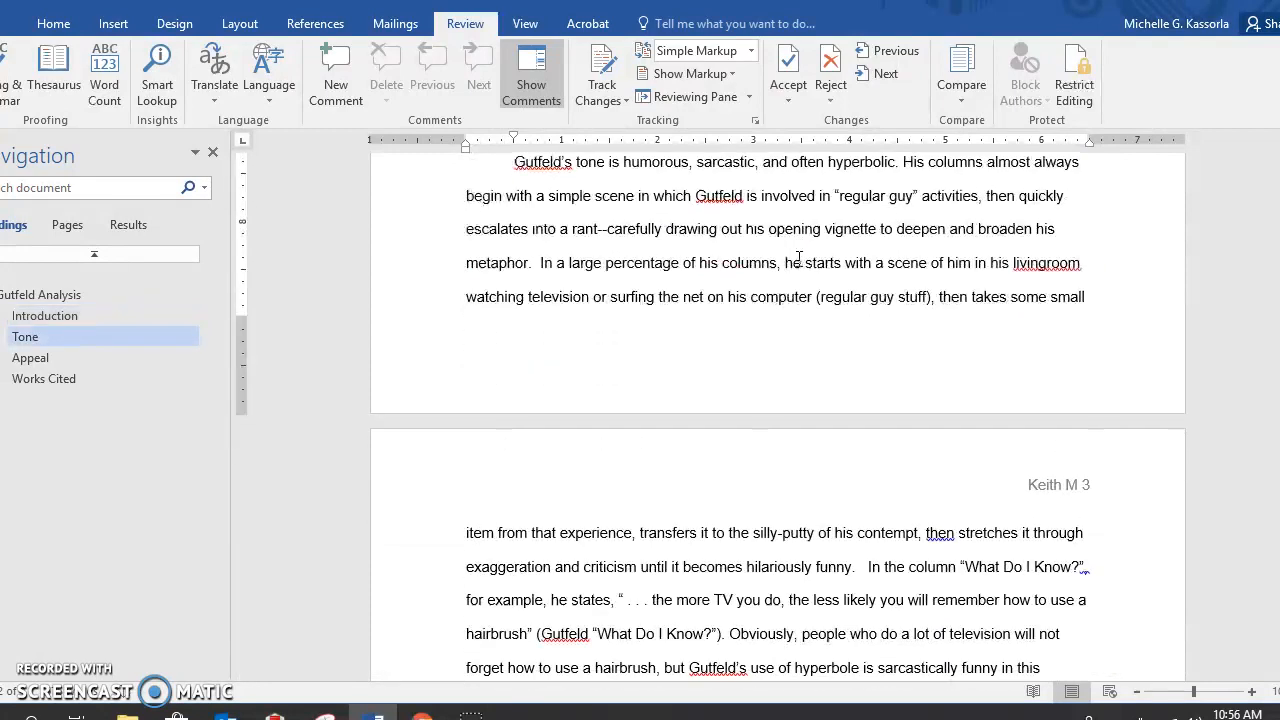
scroll(799, 259, down, 18)
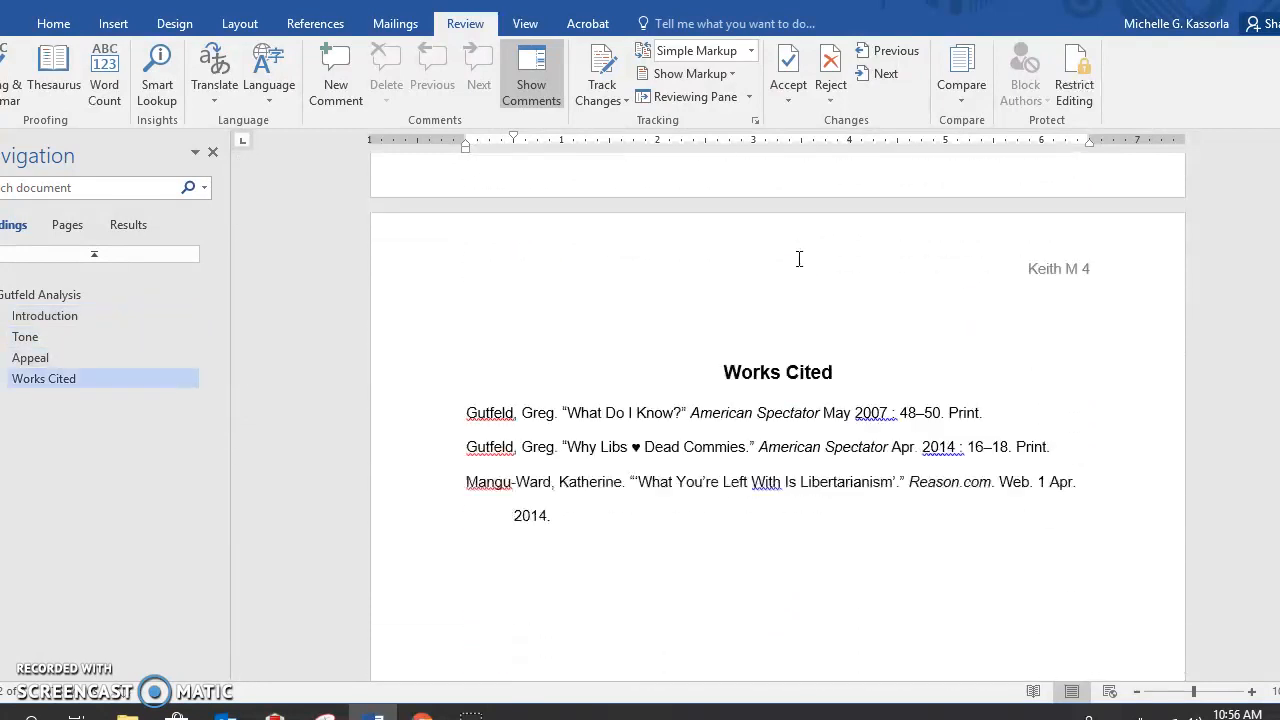
scroll(799, 259, up, 15)
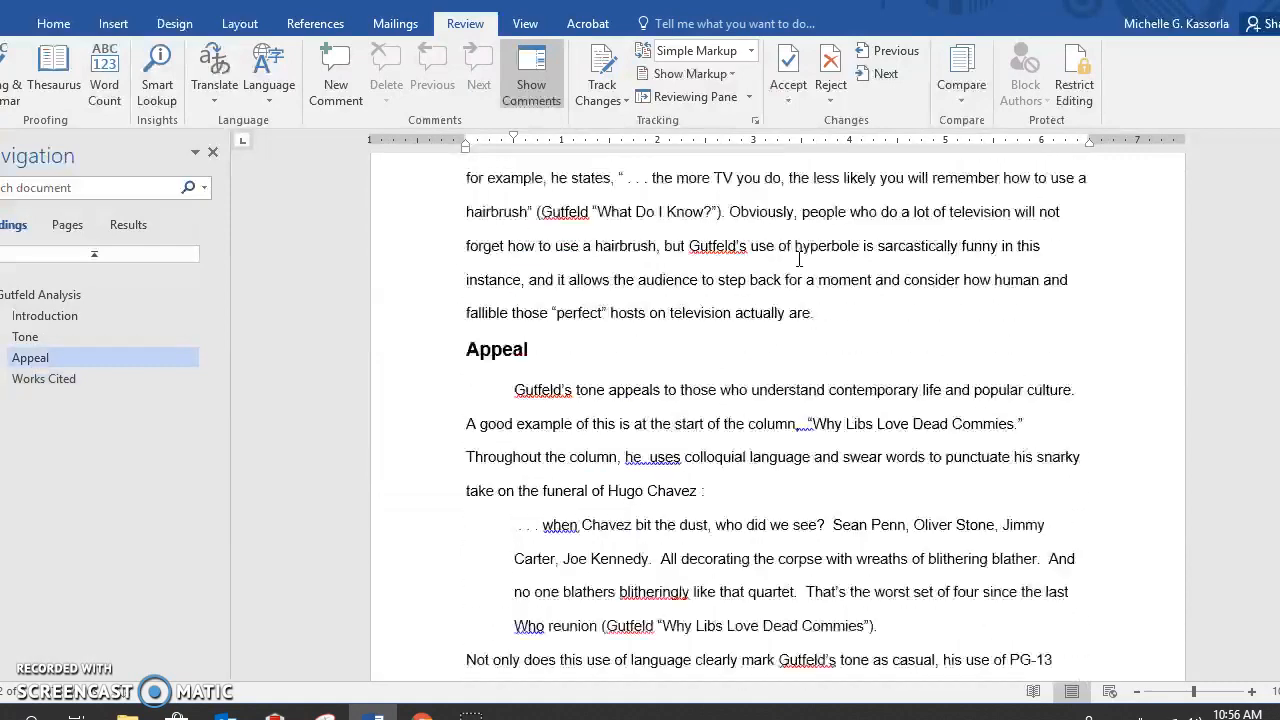
scroll(799, 262, up, 15)
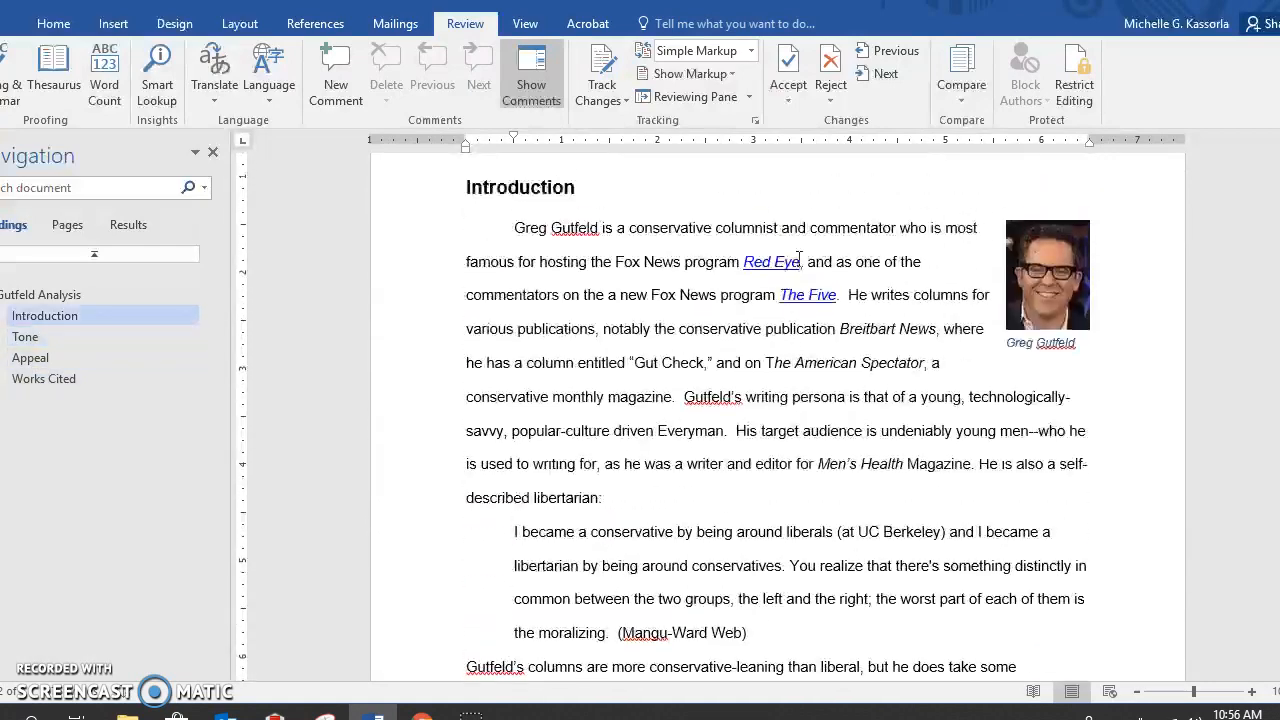
scroll(799, 259, up, 8)
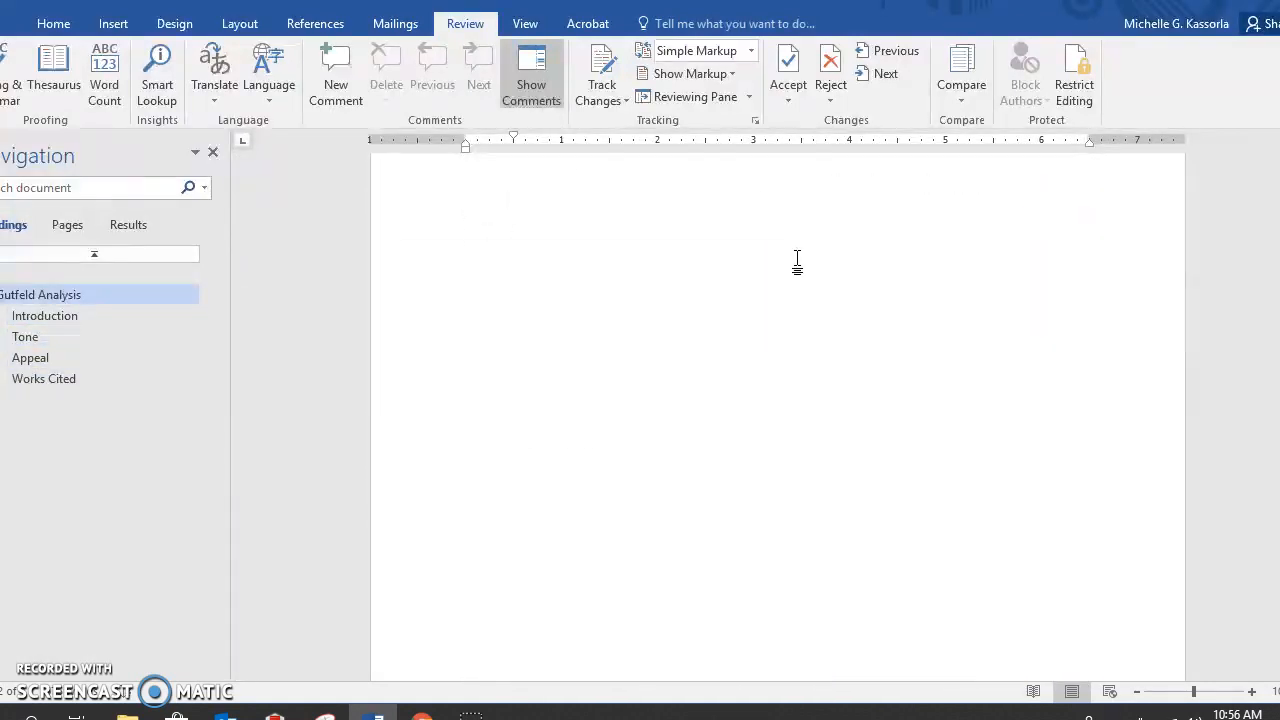
scroll(797, 259, down, 3)
click(532, 264)
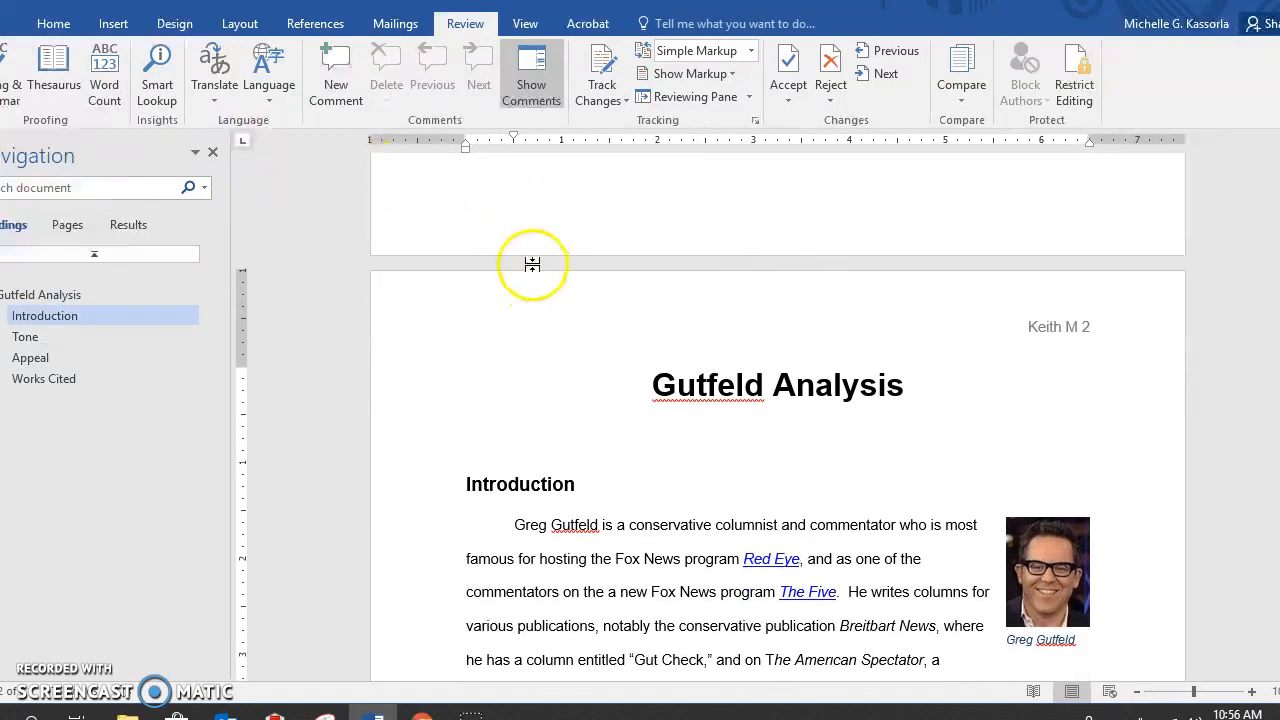
Step: Save the document under its existing file name
click(55, 30)
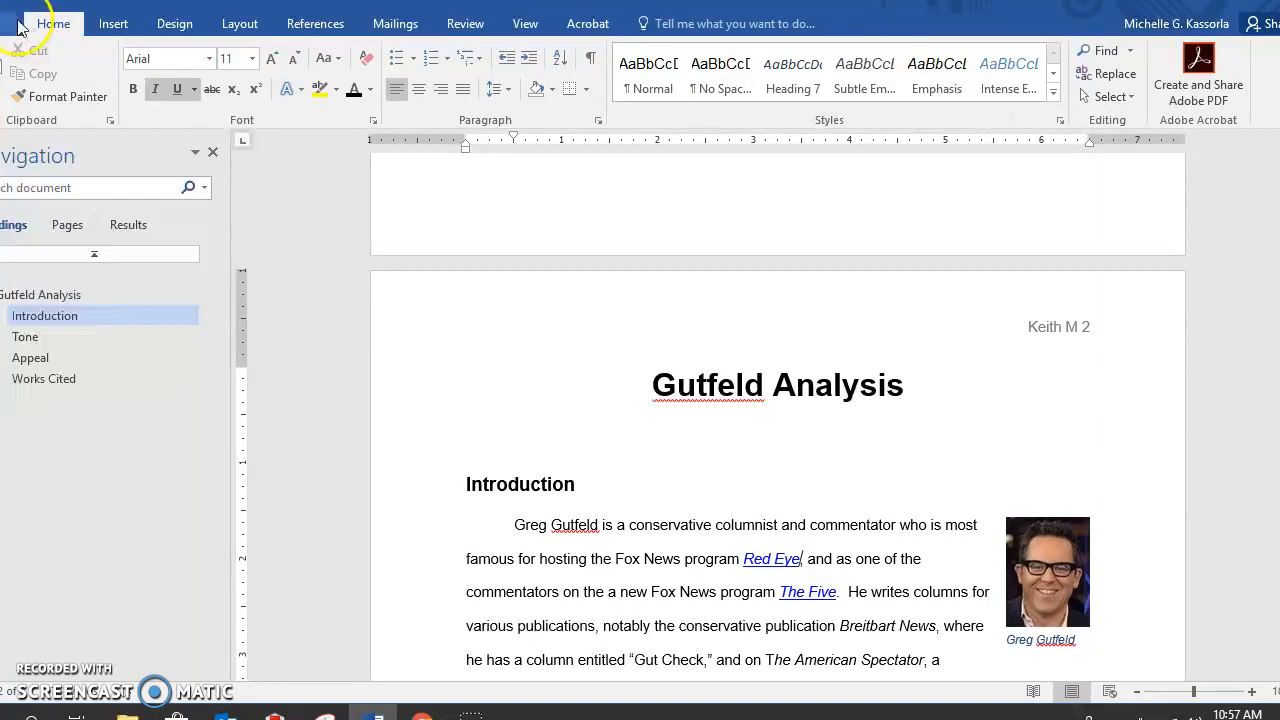
click(15, 25)
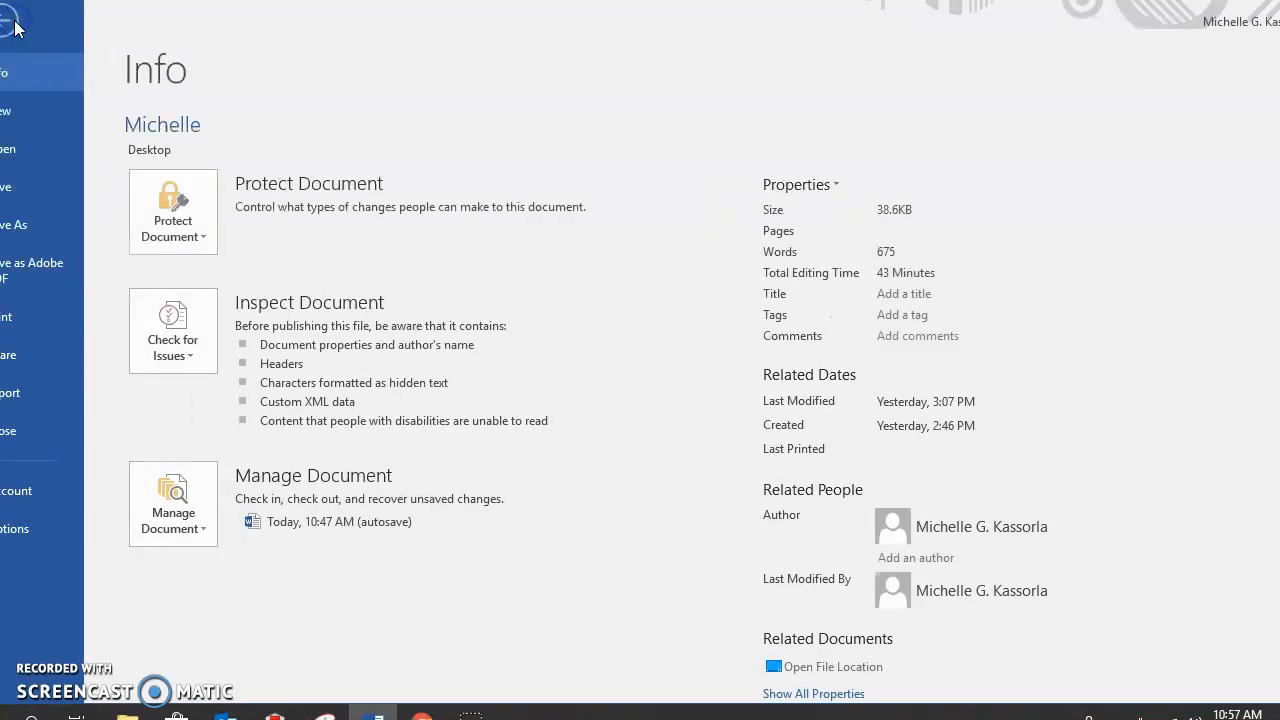
click(30, 190)
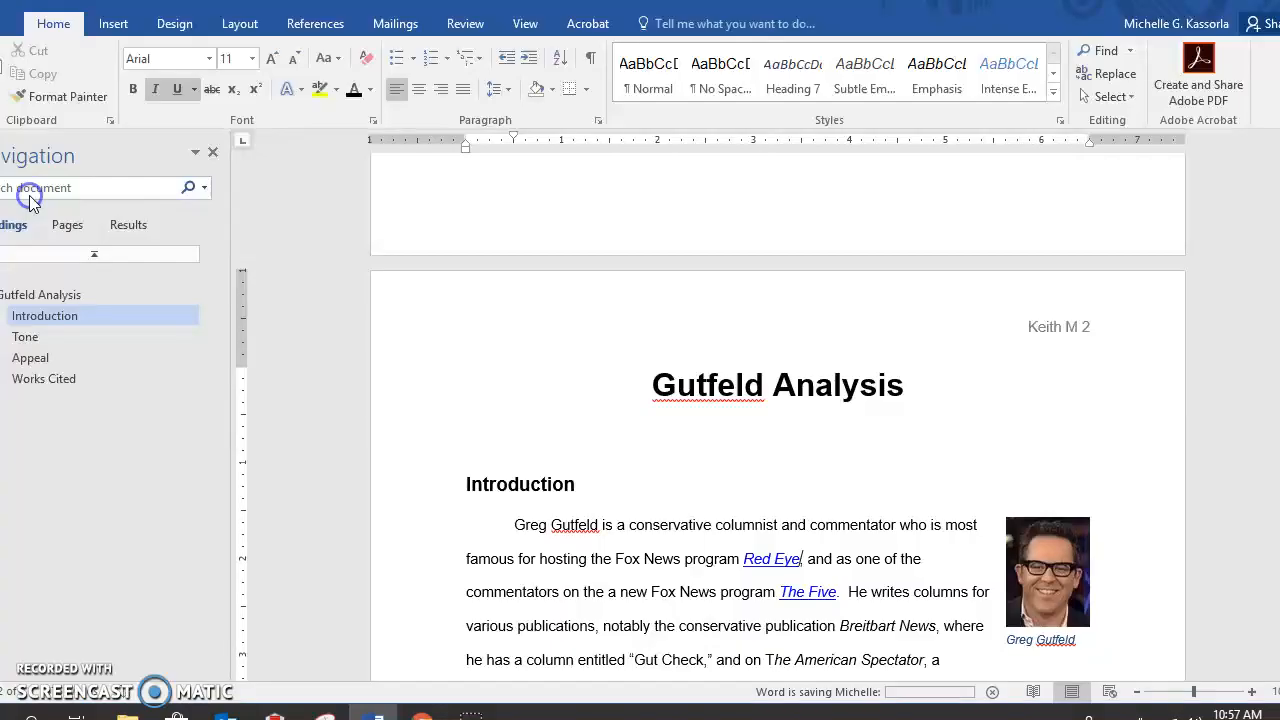